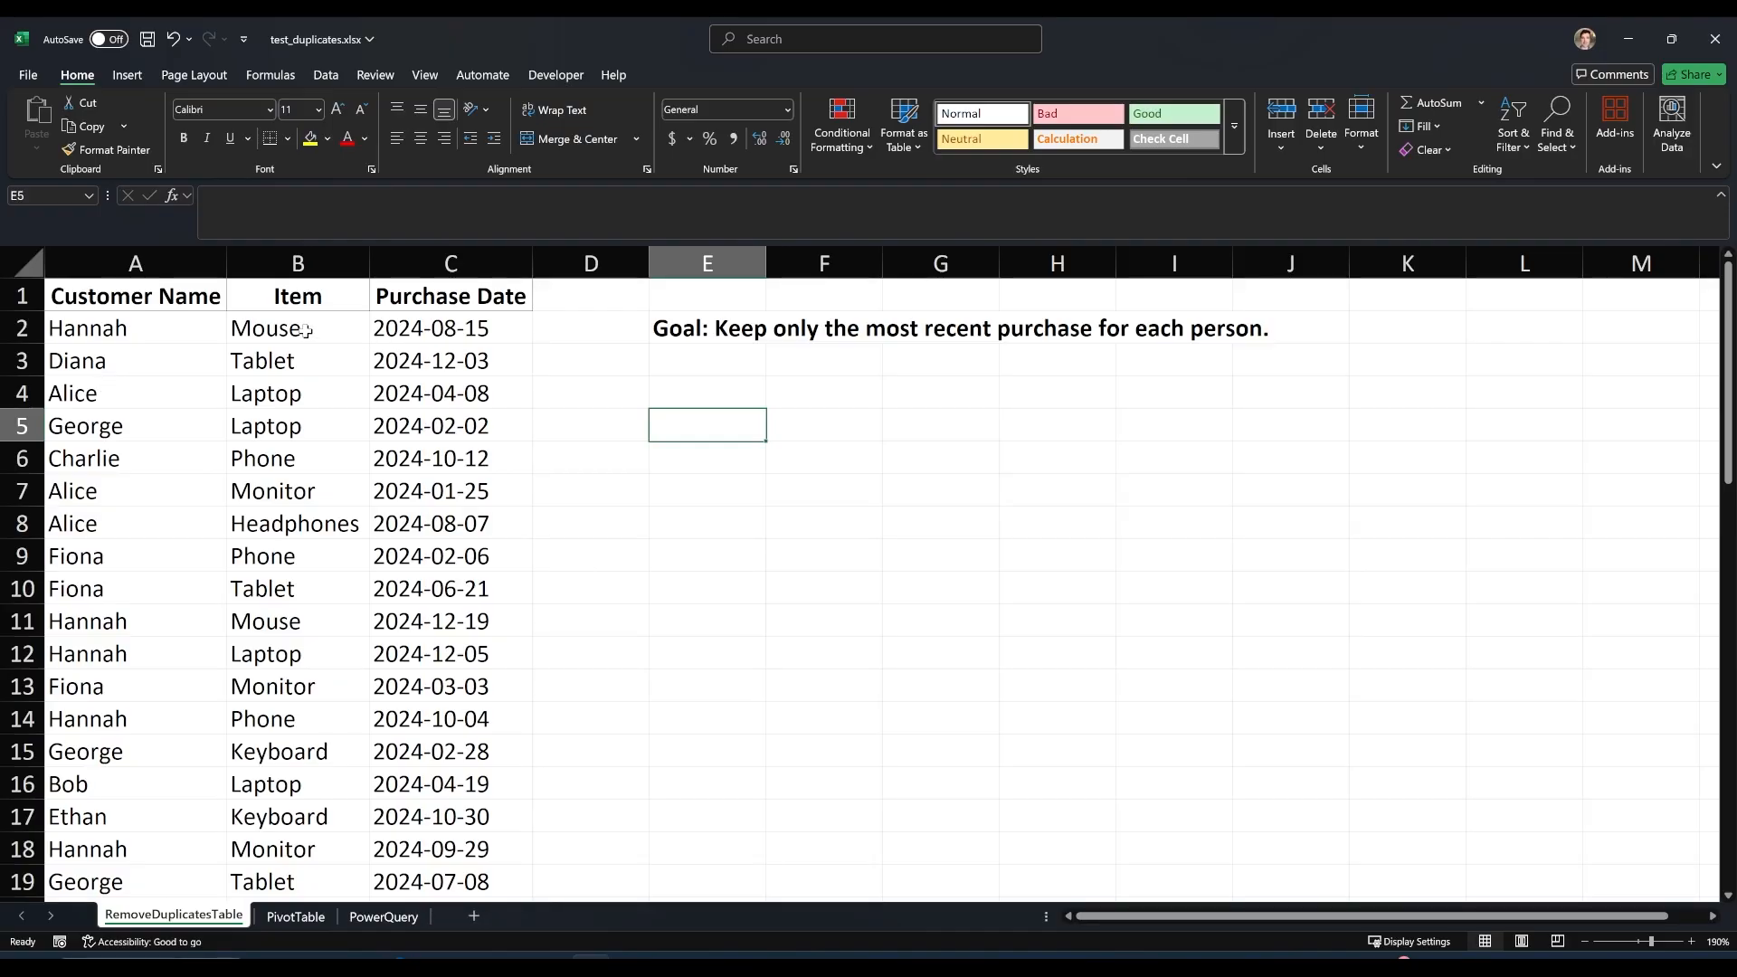
Compare the purchase records in rows 2 and 11 of the RemoveDuplicatesTable sheet, which belong to the same customer.
left_click(478, 337)
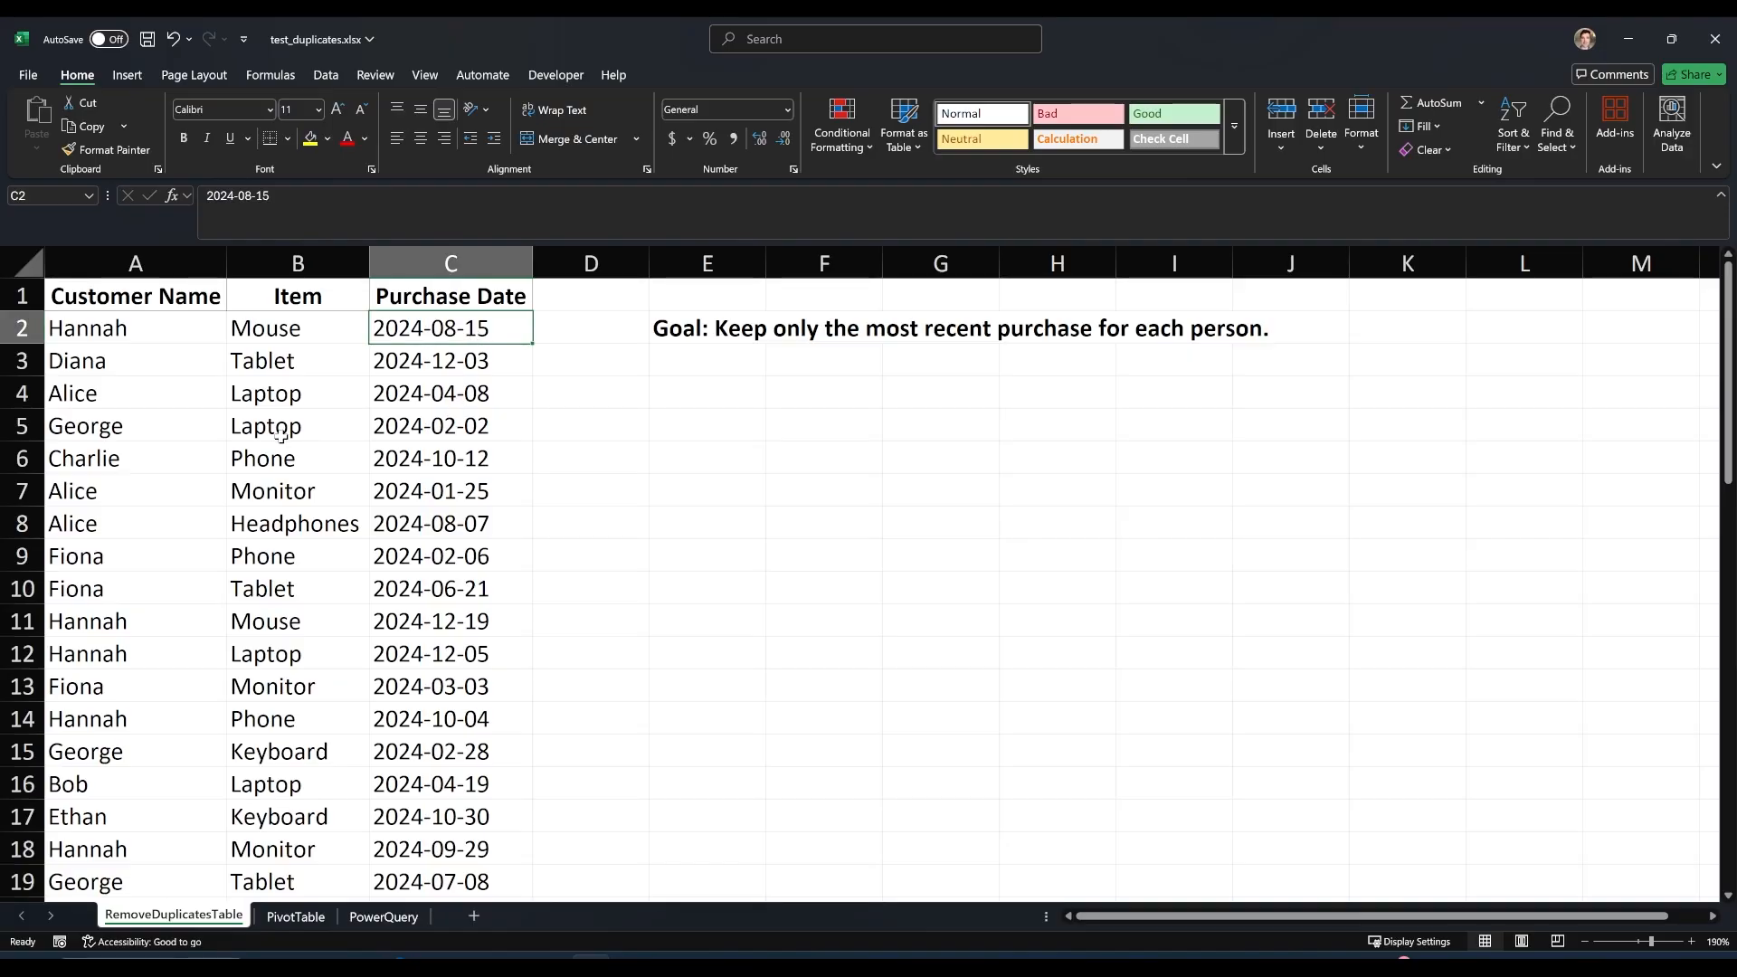
left_click(199, 335)
left_click_drag(199, 335, 452, 333)
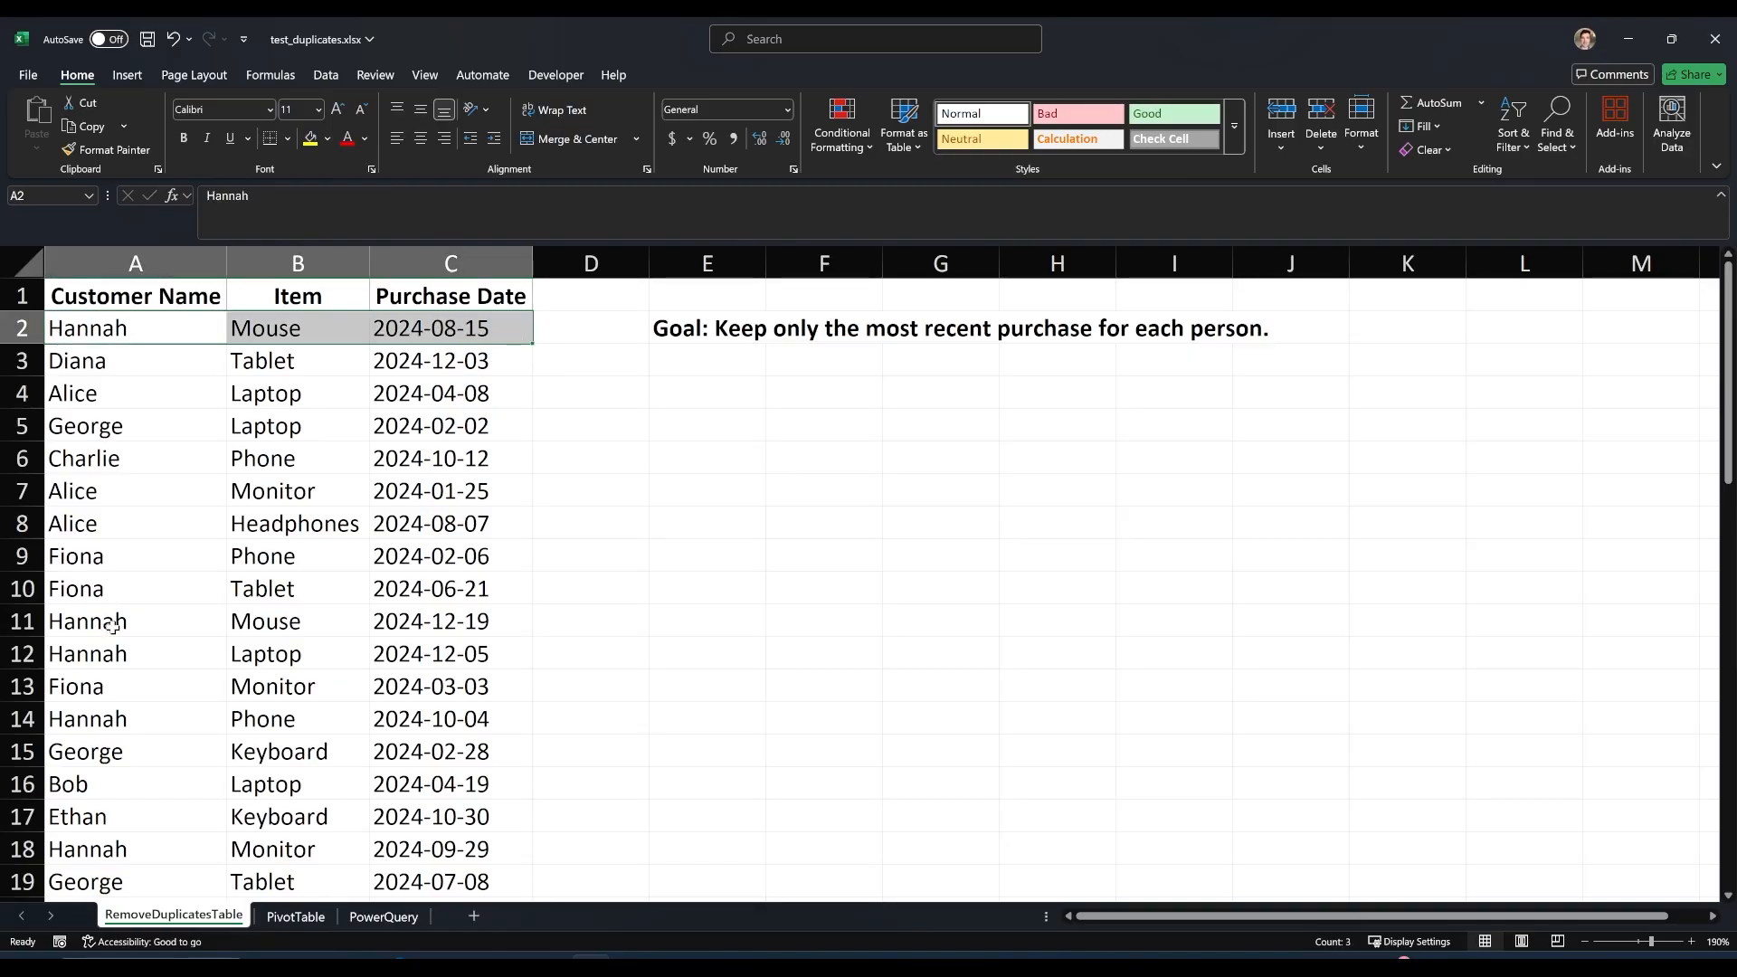
left_click_drag(117, 628, 488, 631)
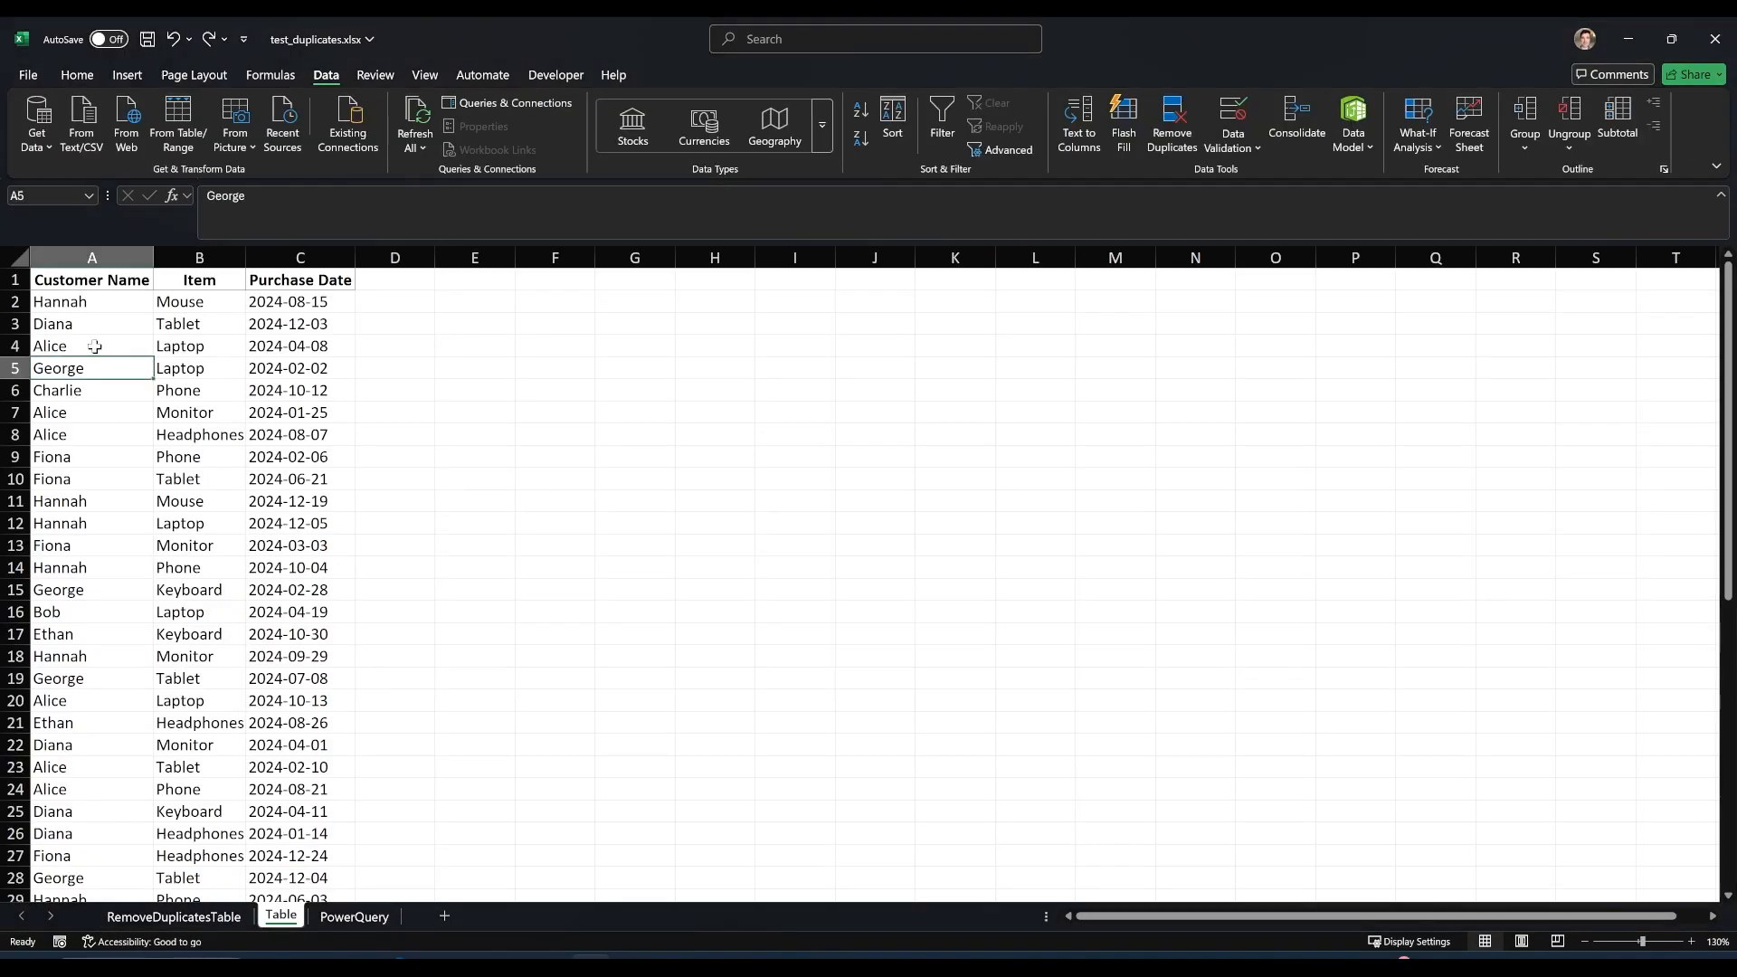
left_click(71, 330)
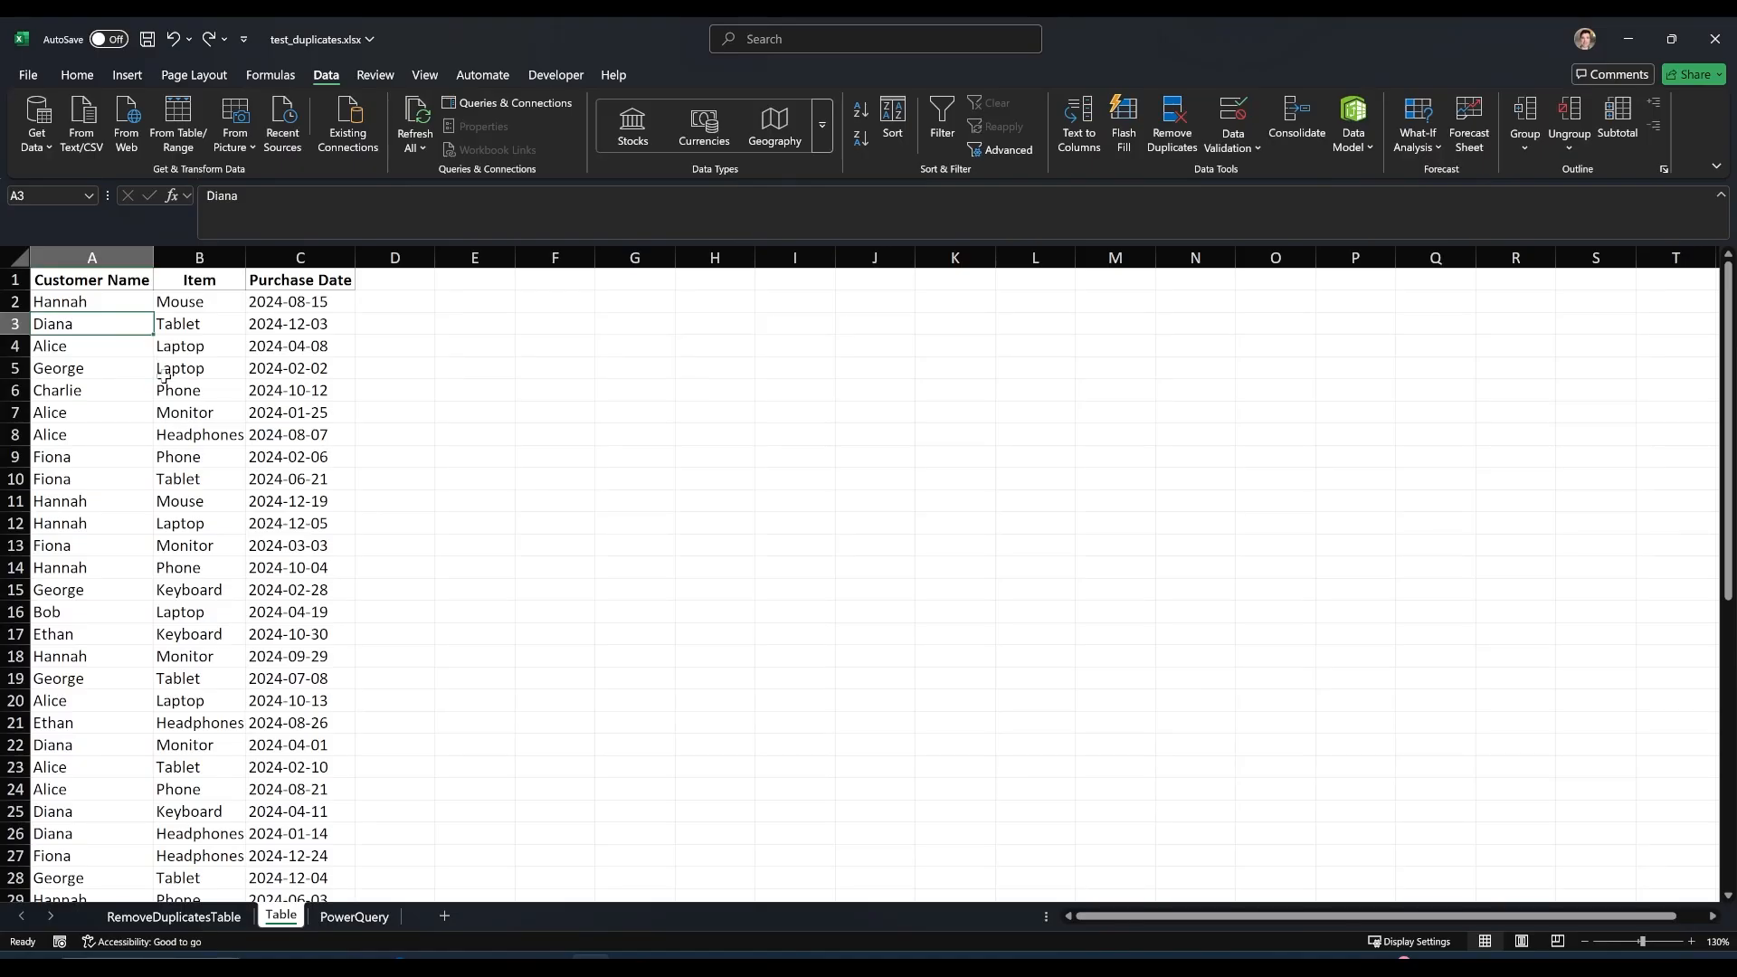
Examine the full extent of the purchase data on the Table sheet, from the header row to the last record.
left_click(77, 75)
left_click(91, 433)
scroll(96, 412, "down", 6)
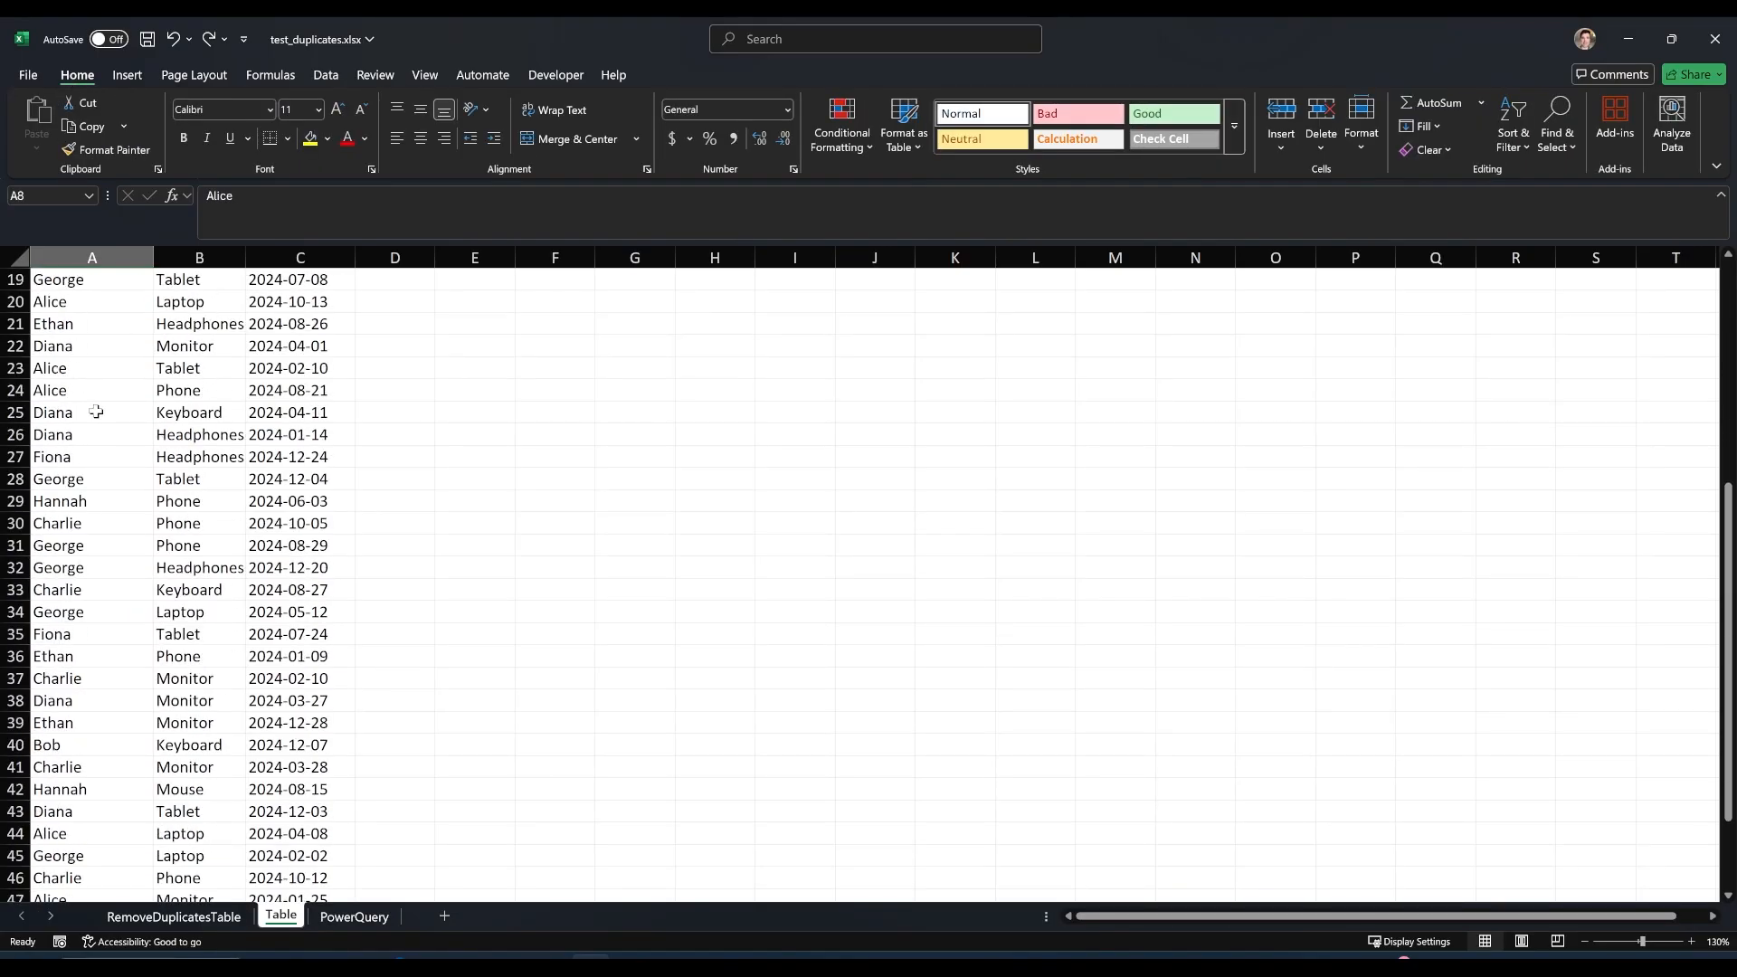
scroll(98, 416, "down", 5)
scroll(90, 402, "up", 11)
left_click(83, 390)
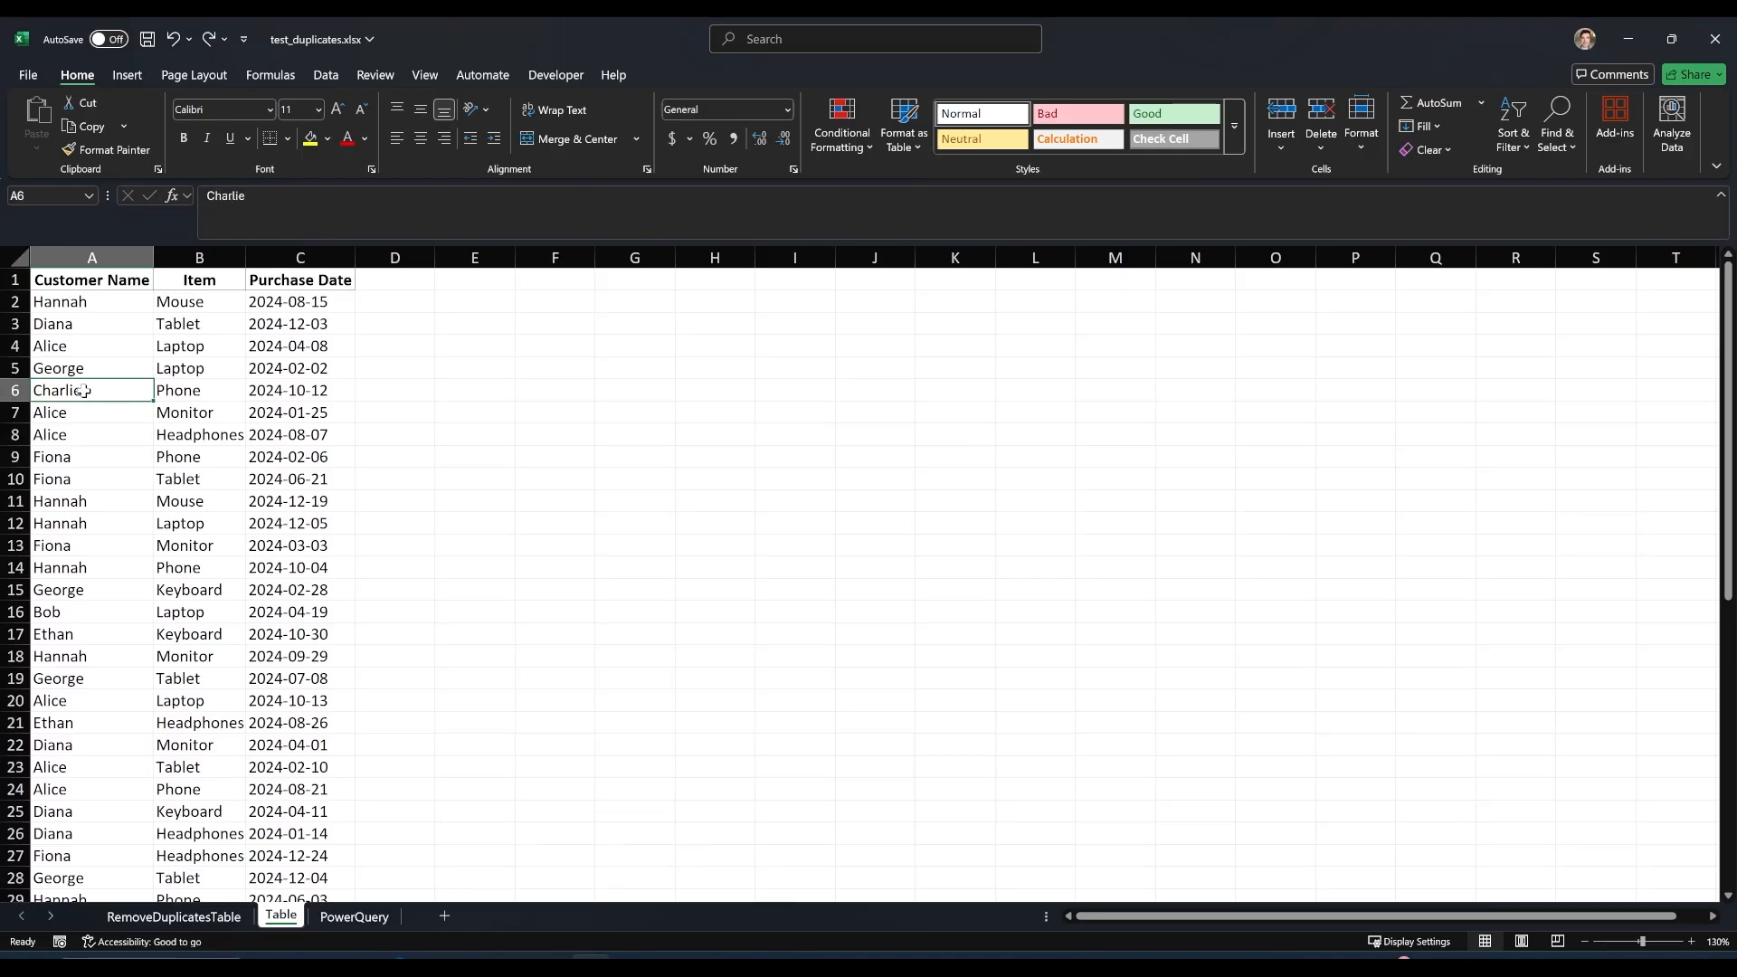
key("ctrl+a")
scroll(90, 407, "down", 15)
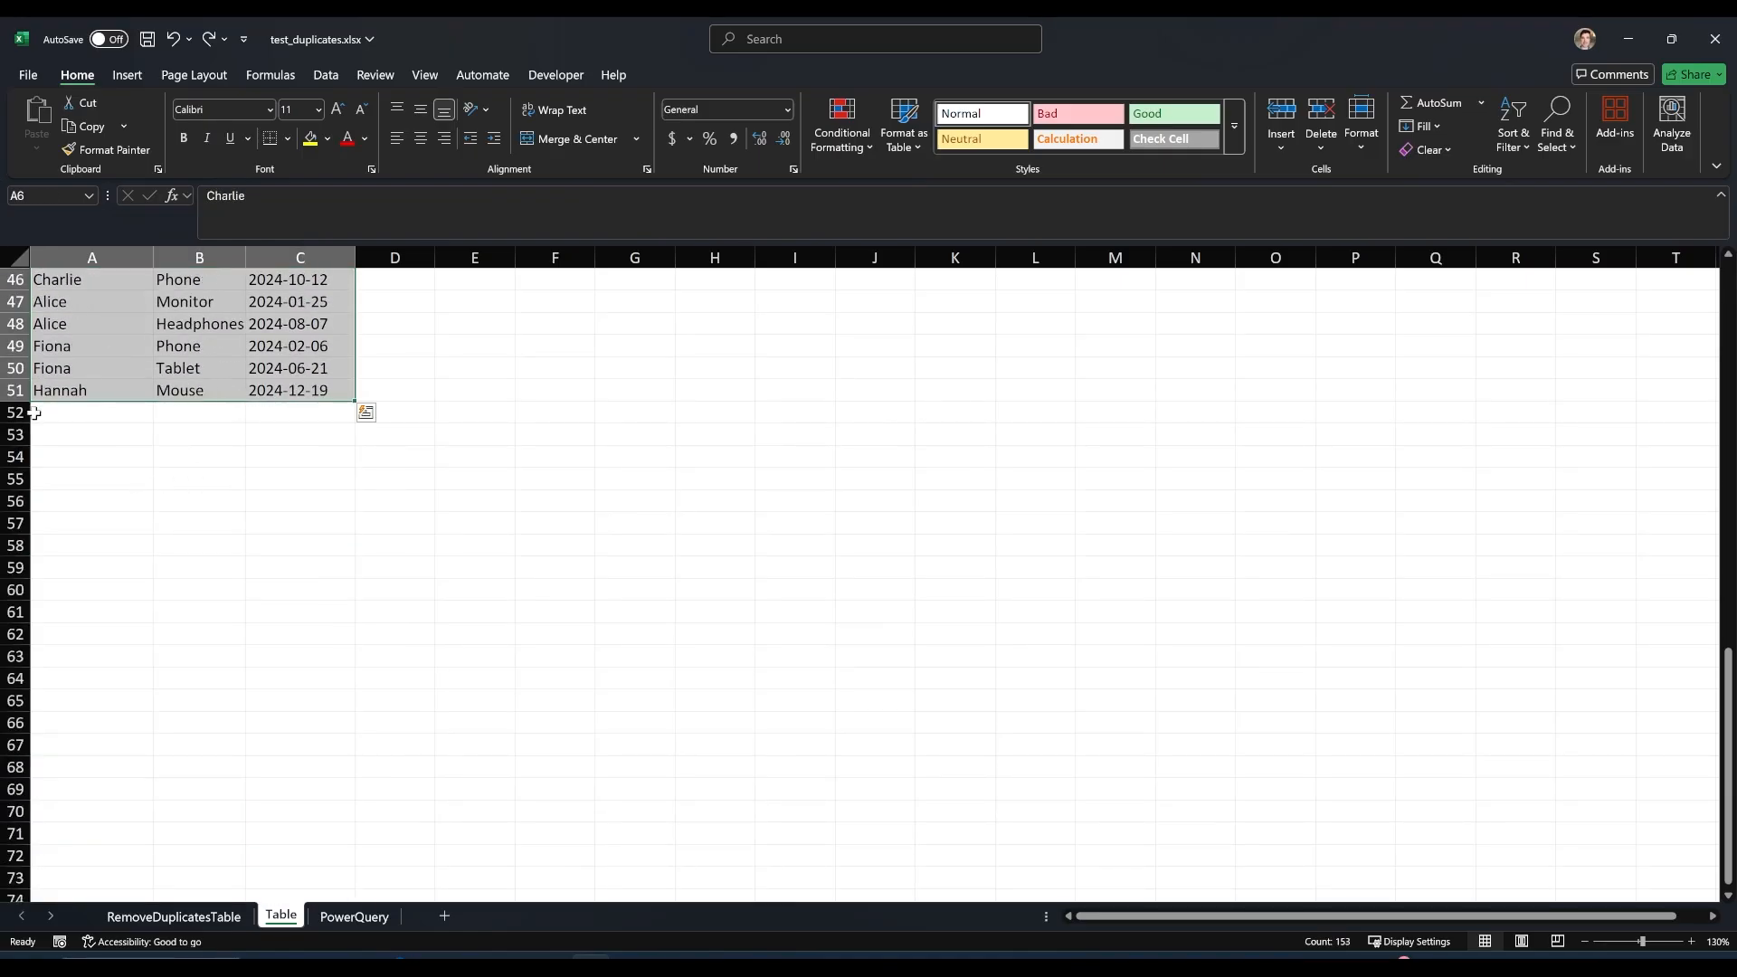
scroll(33, 413, "up", 15)
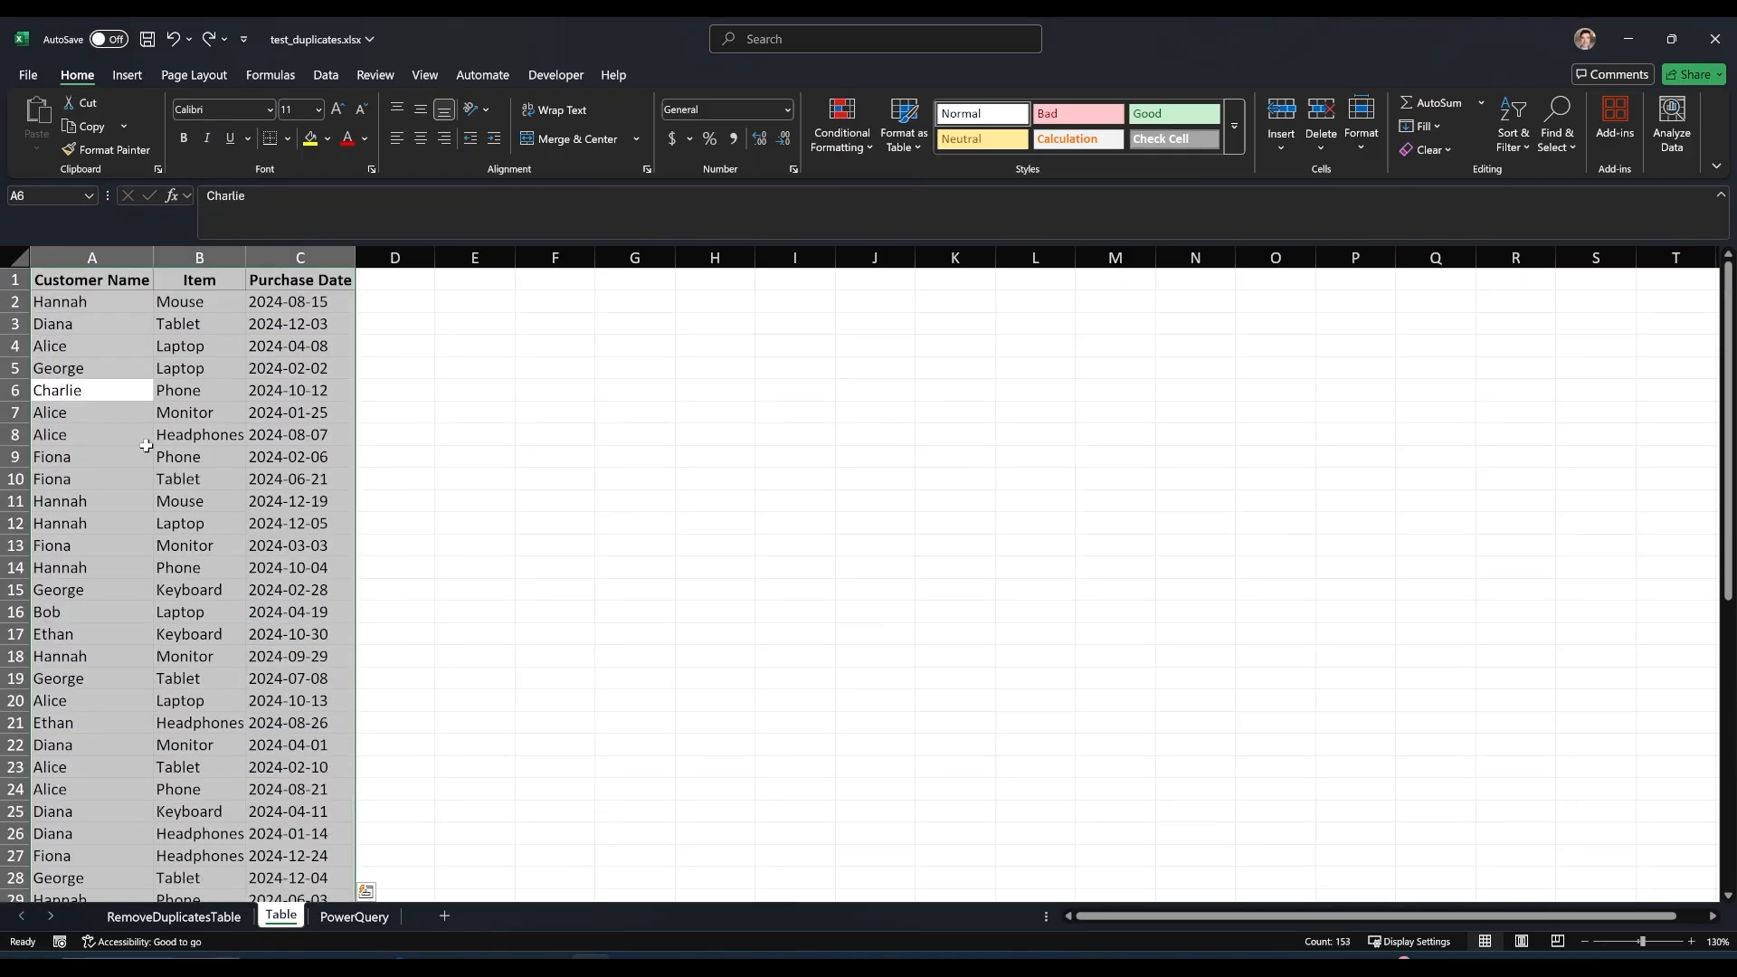
left_click(179, 354)
left_click_drag(59, 278, 318, 636)
left_click(113, 368)
left_click_drag(105, 258, 339, 258)
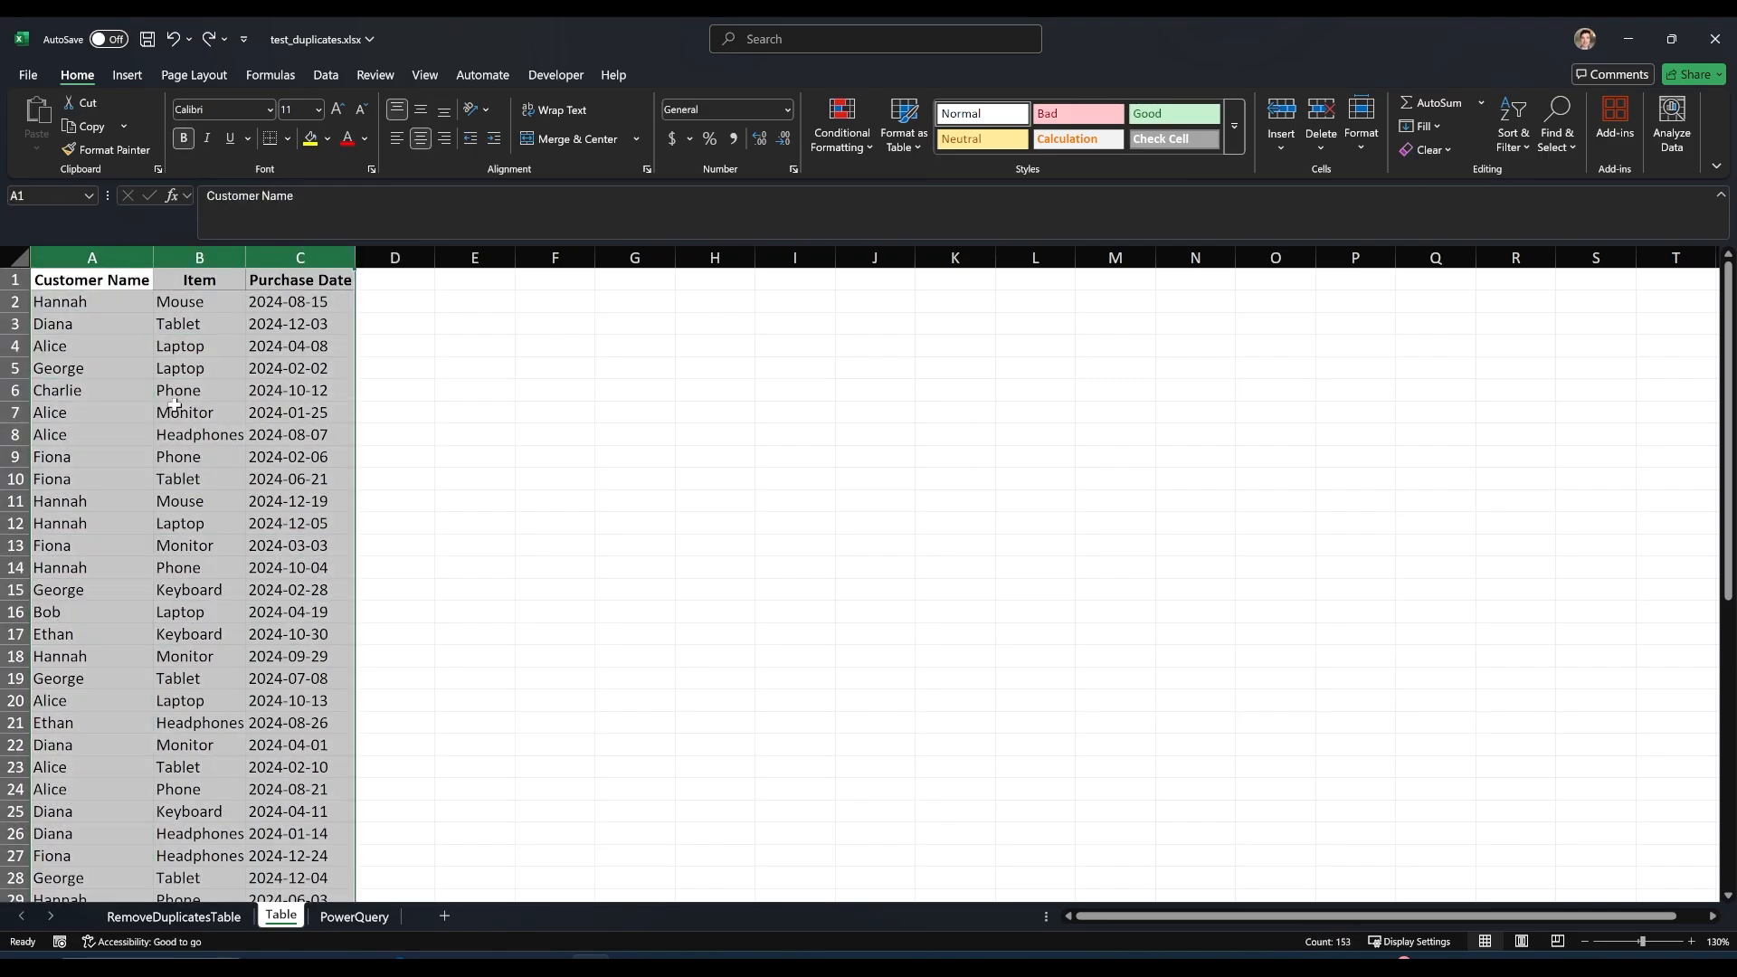
Convert the purchase data in A1:C51 on the Table sheet into a table with headers.
left_click(175, 406)
key("ctrl+a")
left_click(128, 78)
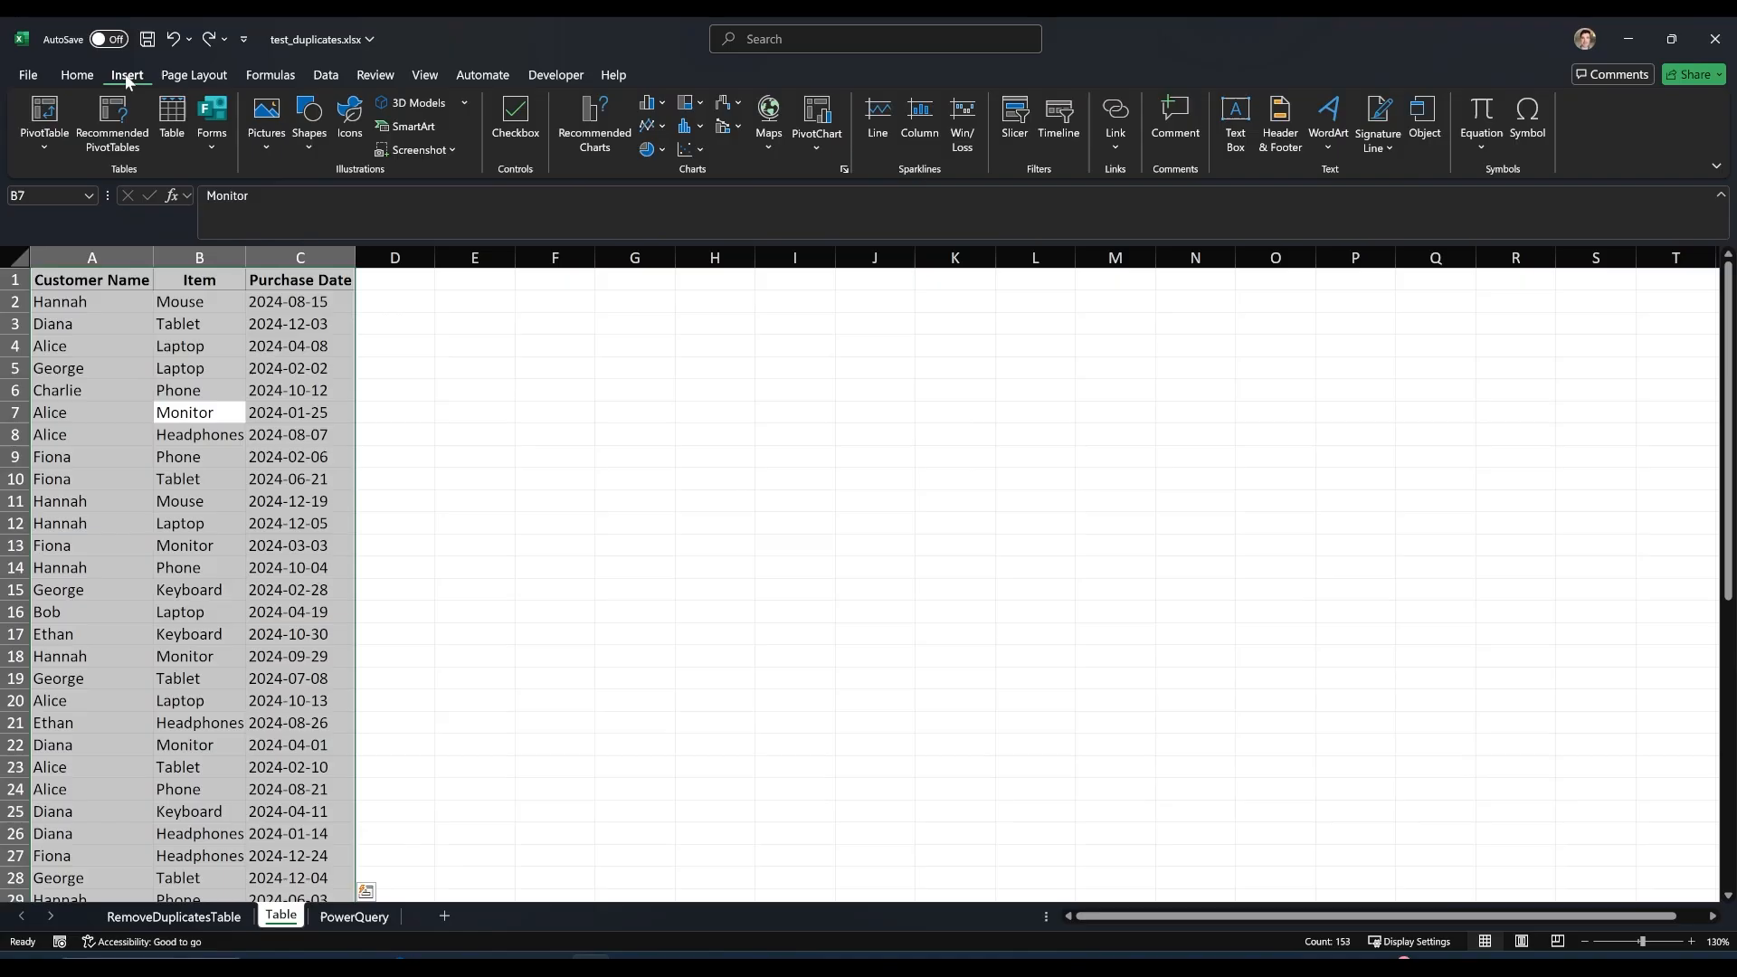
left_click(172, 122)
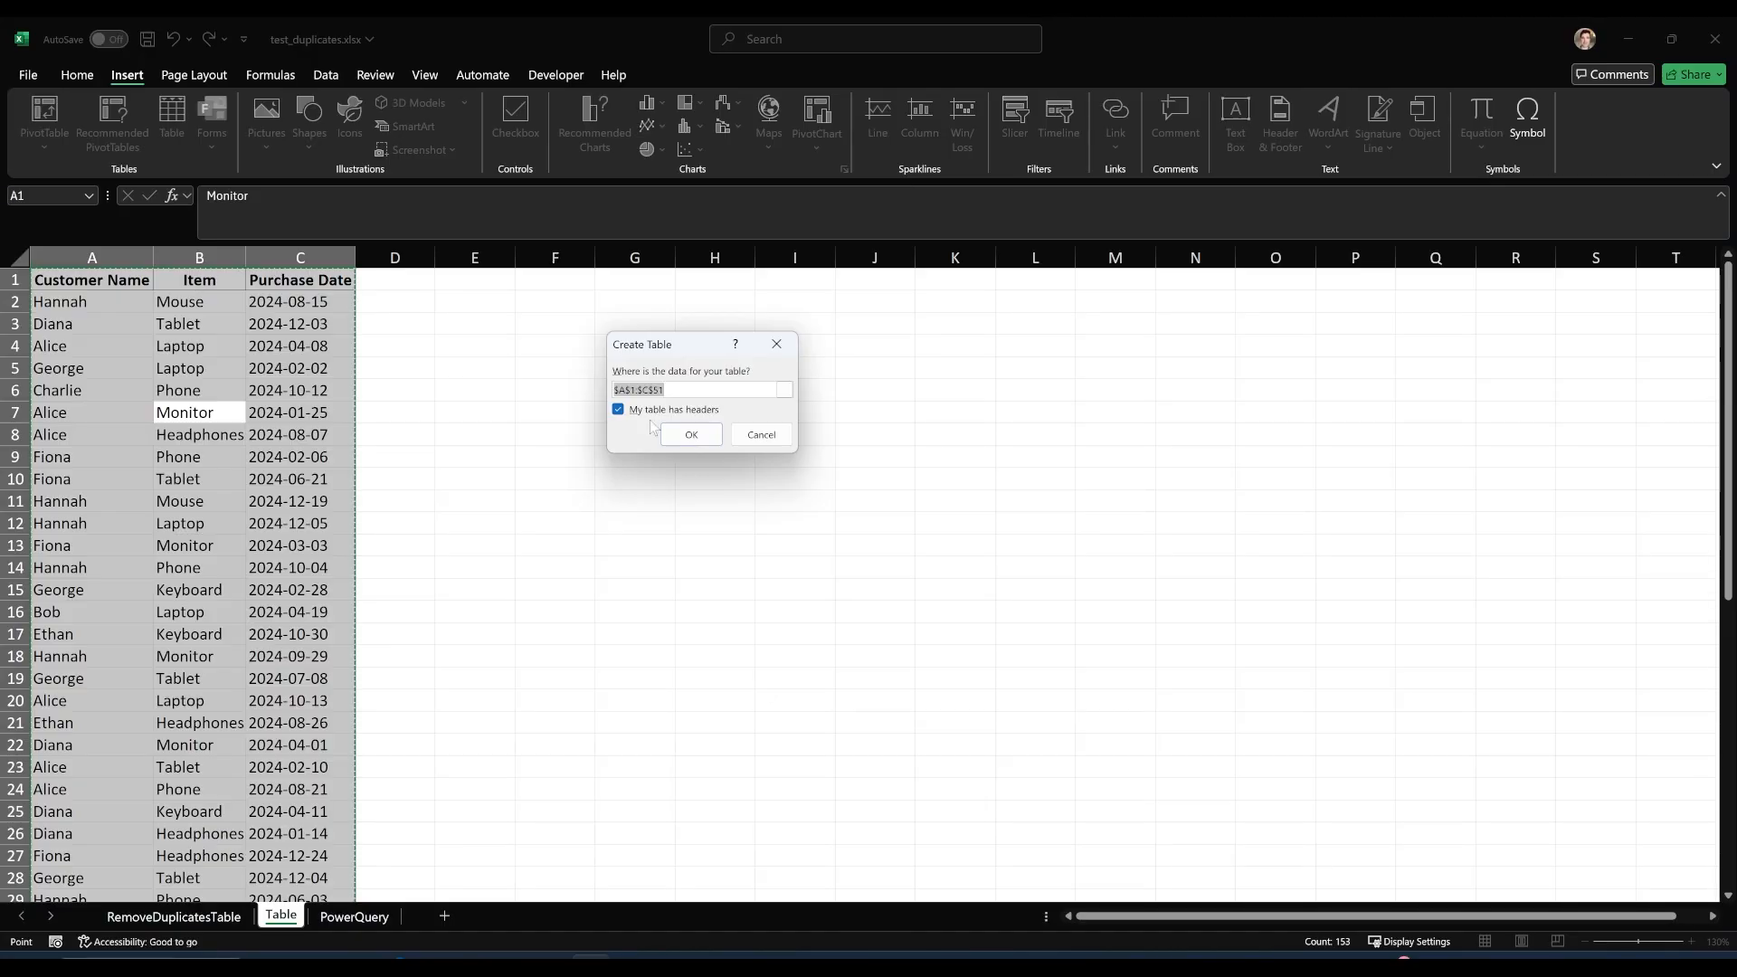
left_click(683, 436)
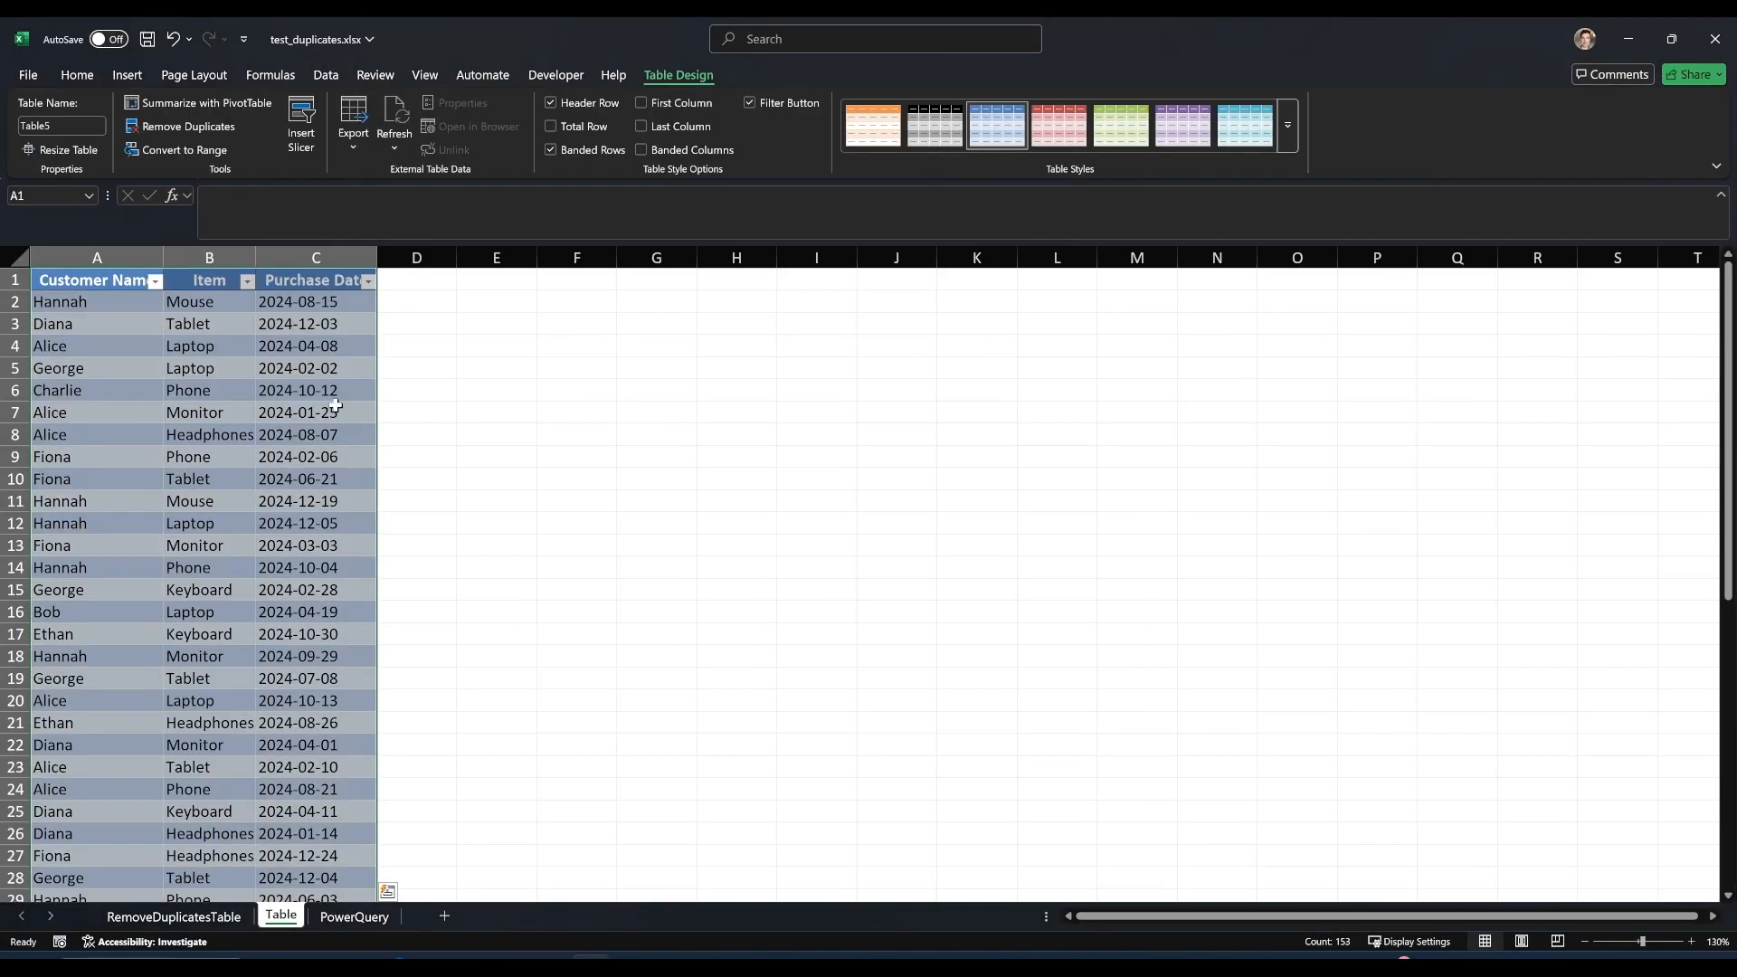
left_click(285, 409)
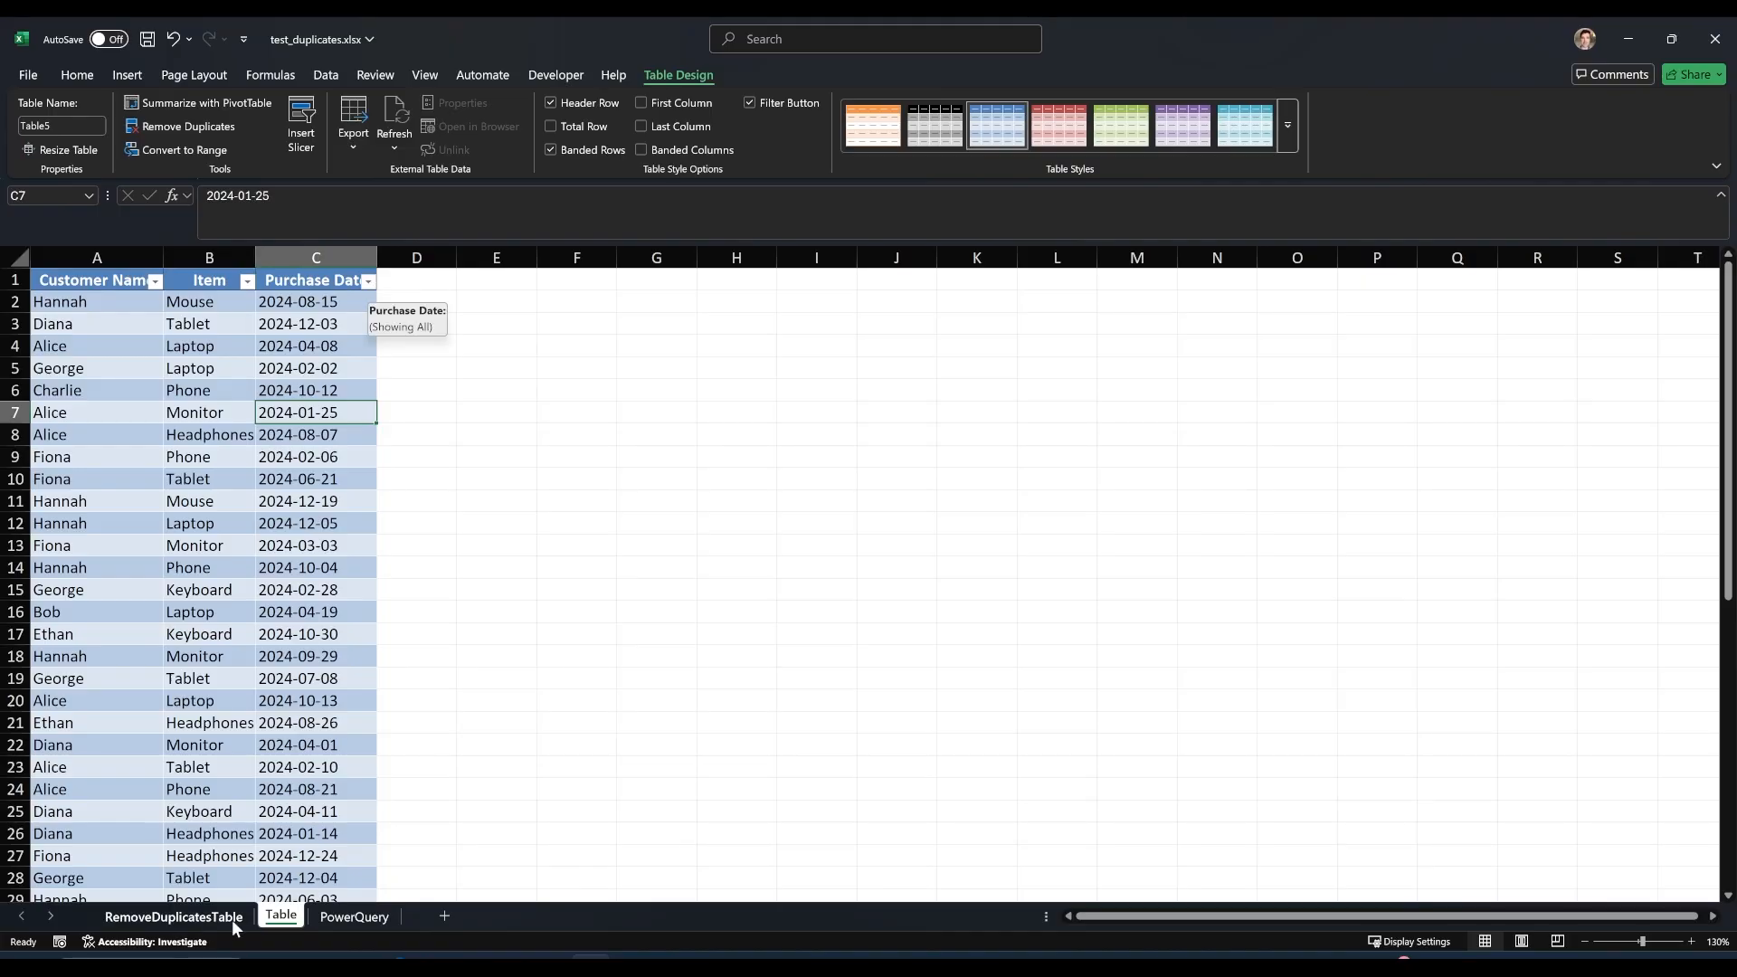
Check the goal note on the RemoveDuplicatesTable sheet and sort the Table sheet's data by Purchase Date in ascending order (A to Z).
left_click(206, 918)
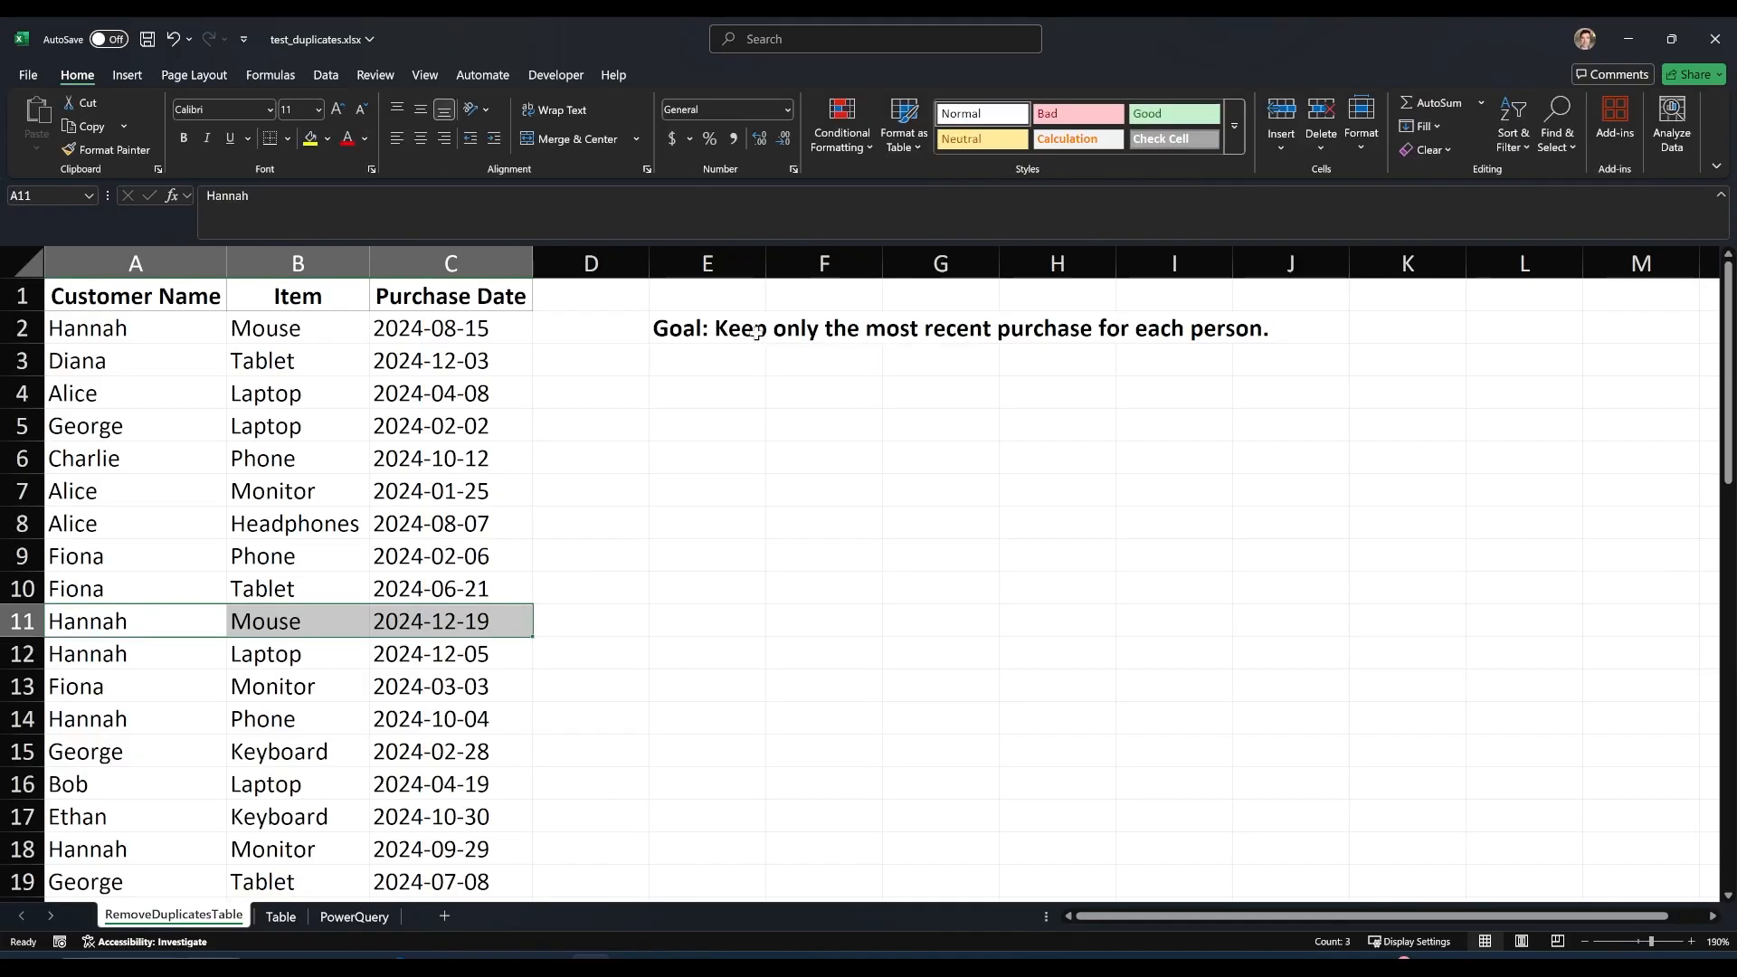
left_click(708, 324)
left_click(280, 916)
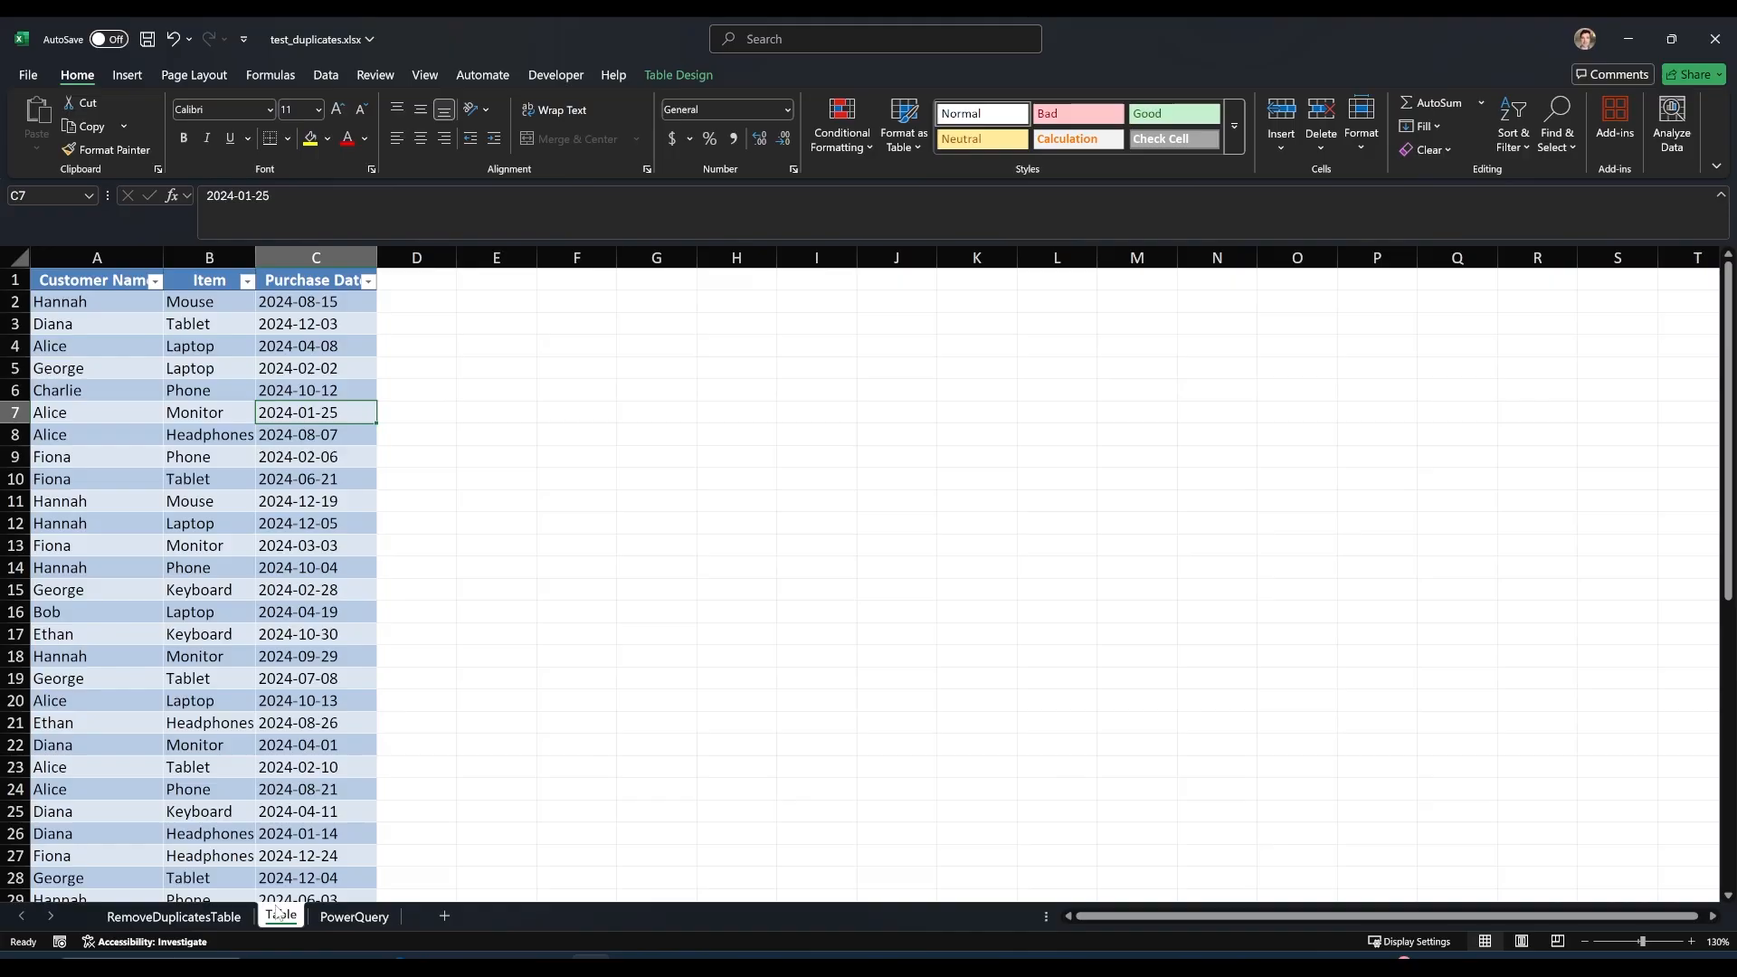
left_click(368, 281)
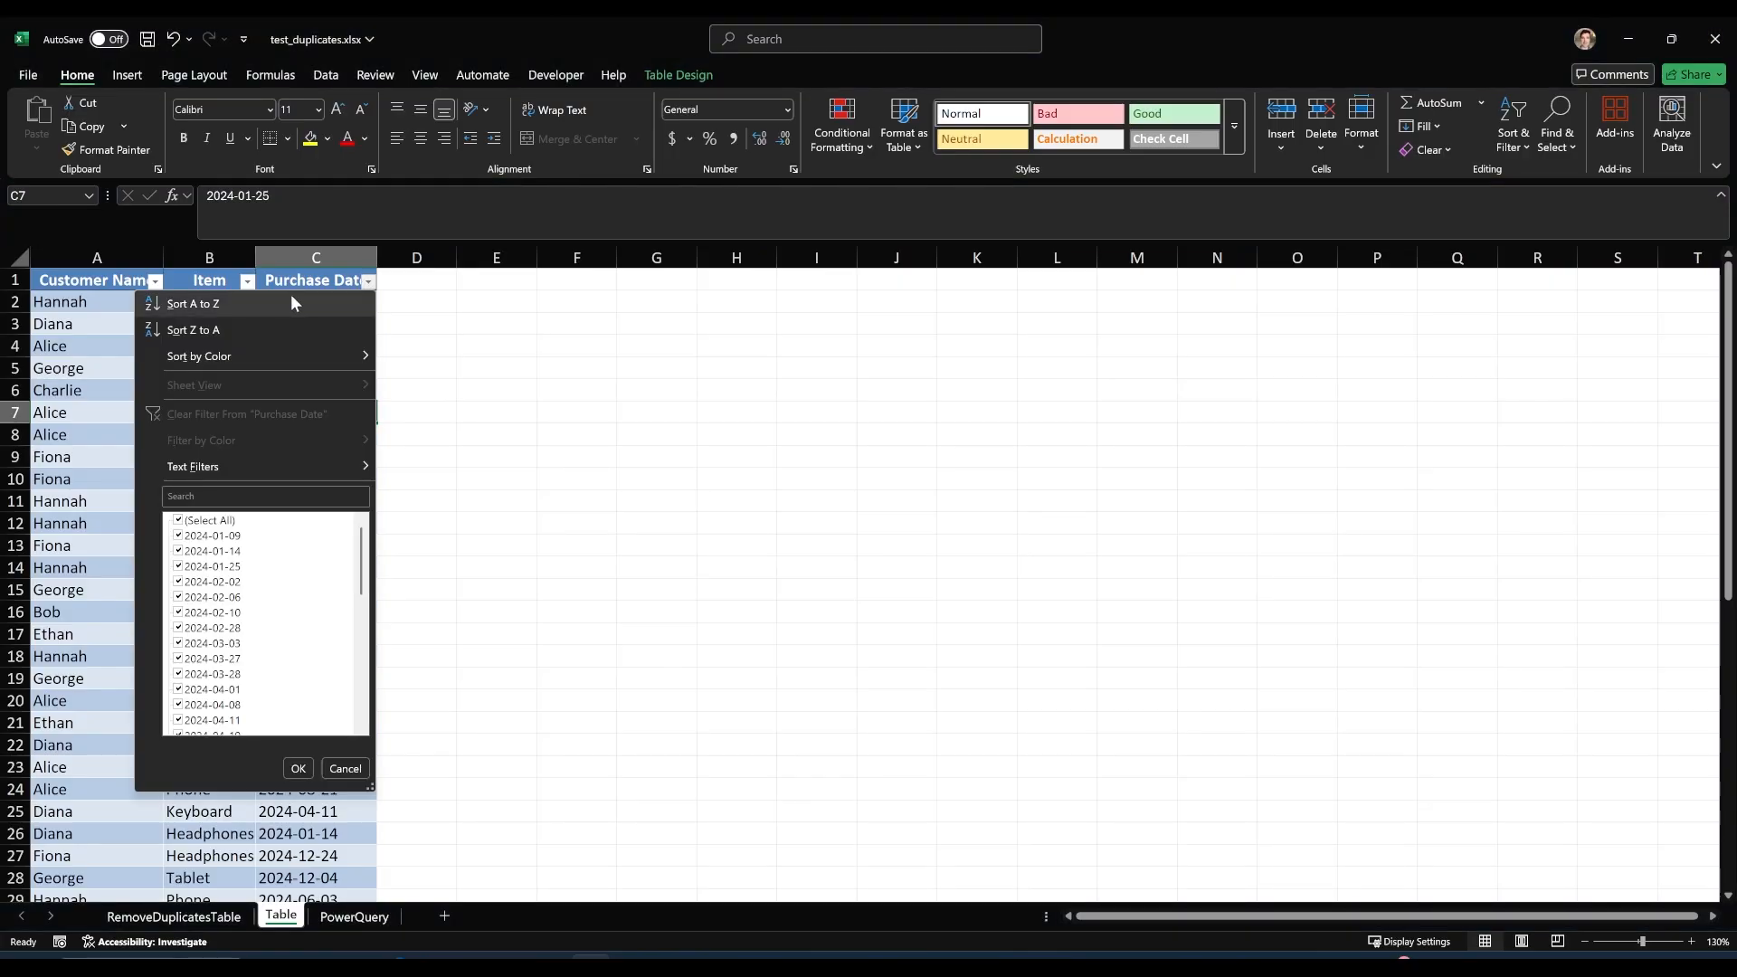
left_click(290, 304)
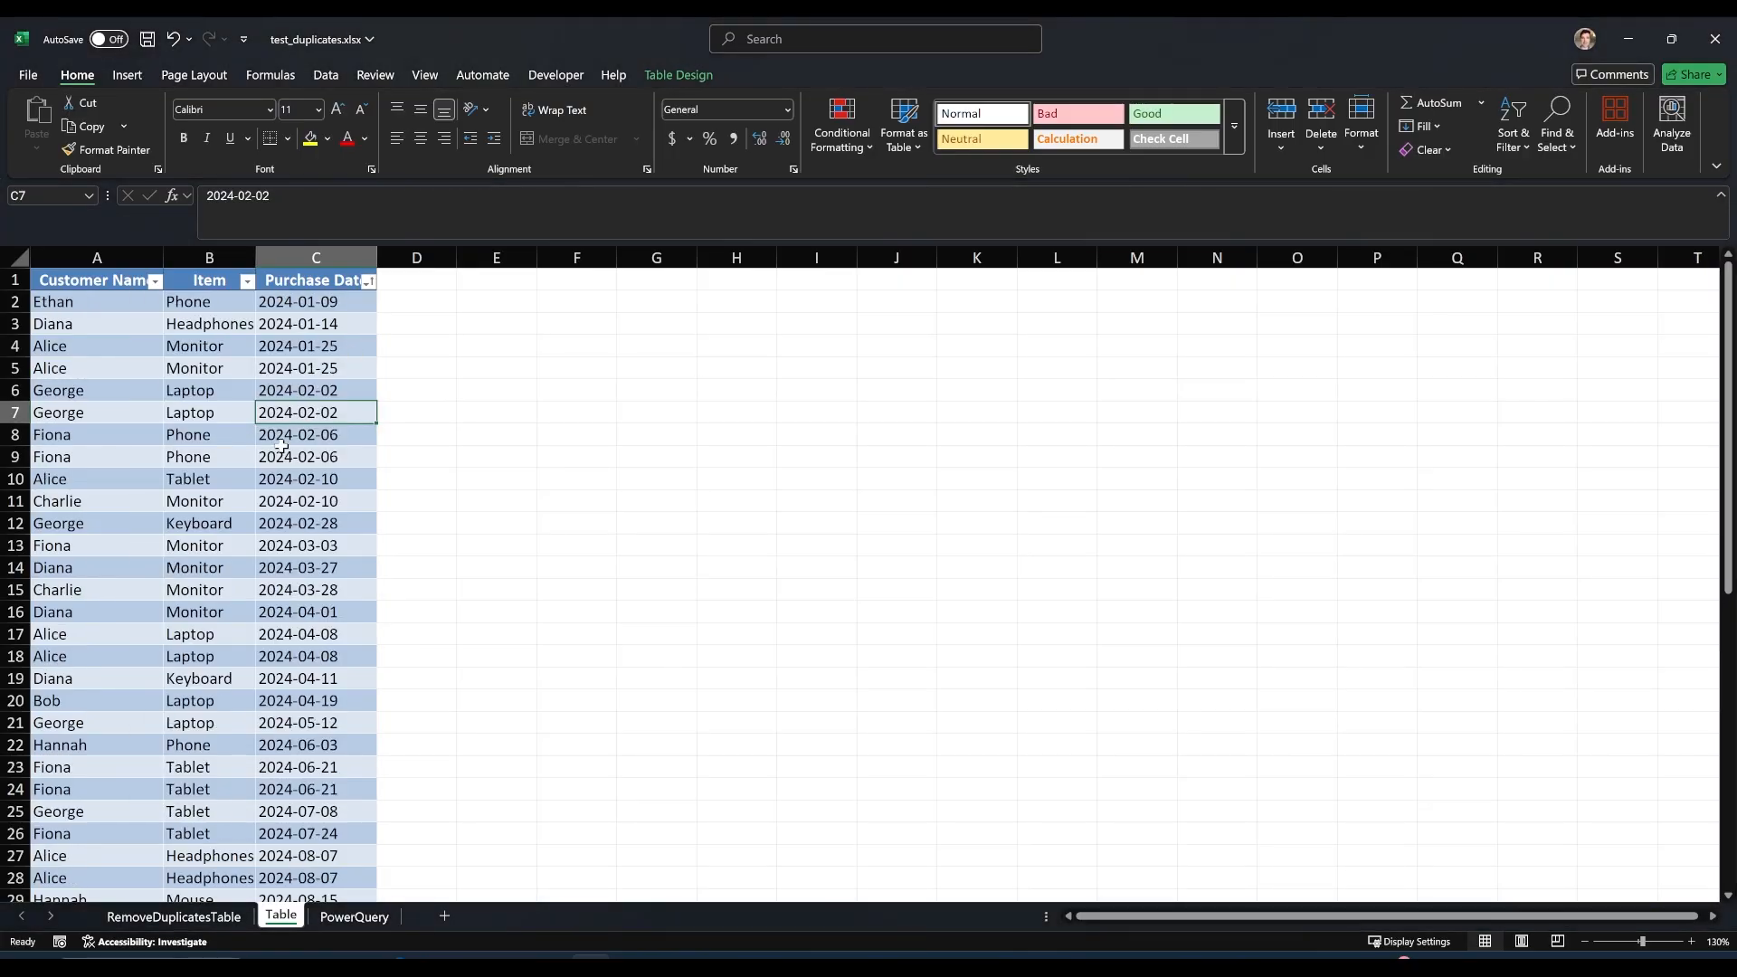
Examine one customer's repeated purchases through the date-sorted table, from the August rows down to the December rows.
scroll(293, 497, "down", 2)
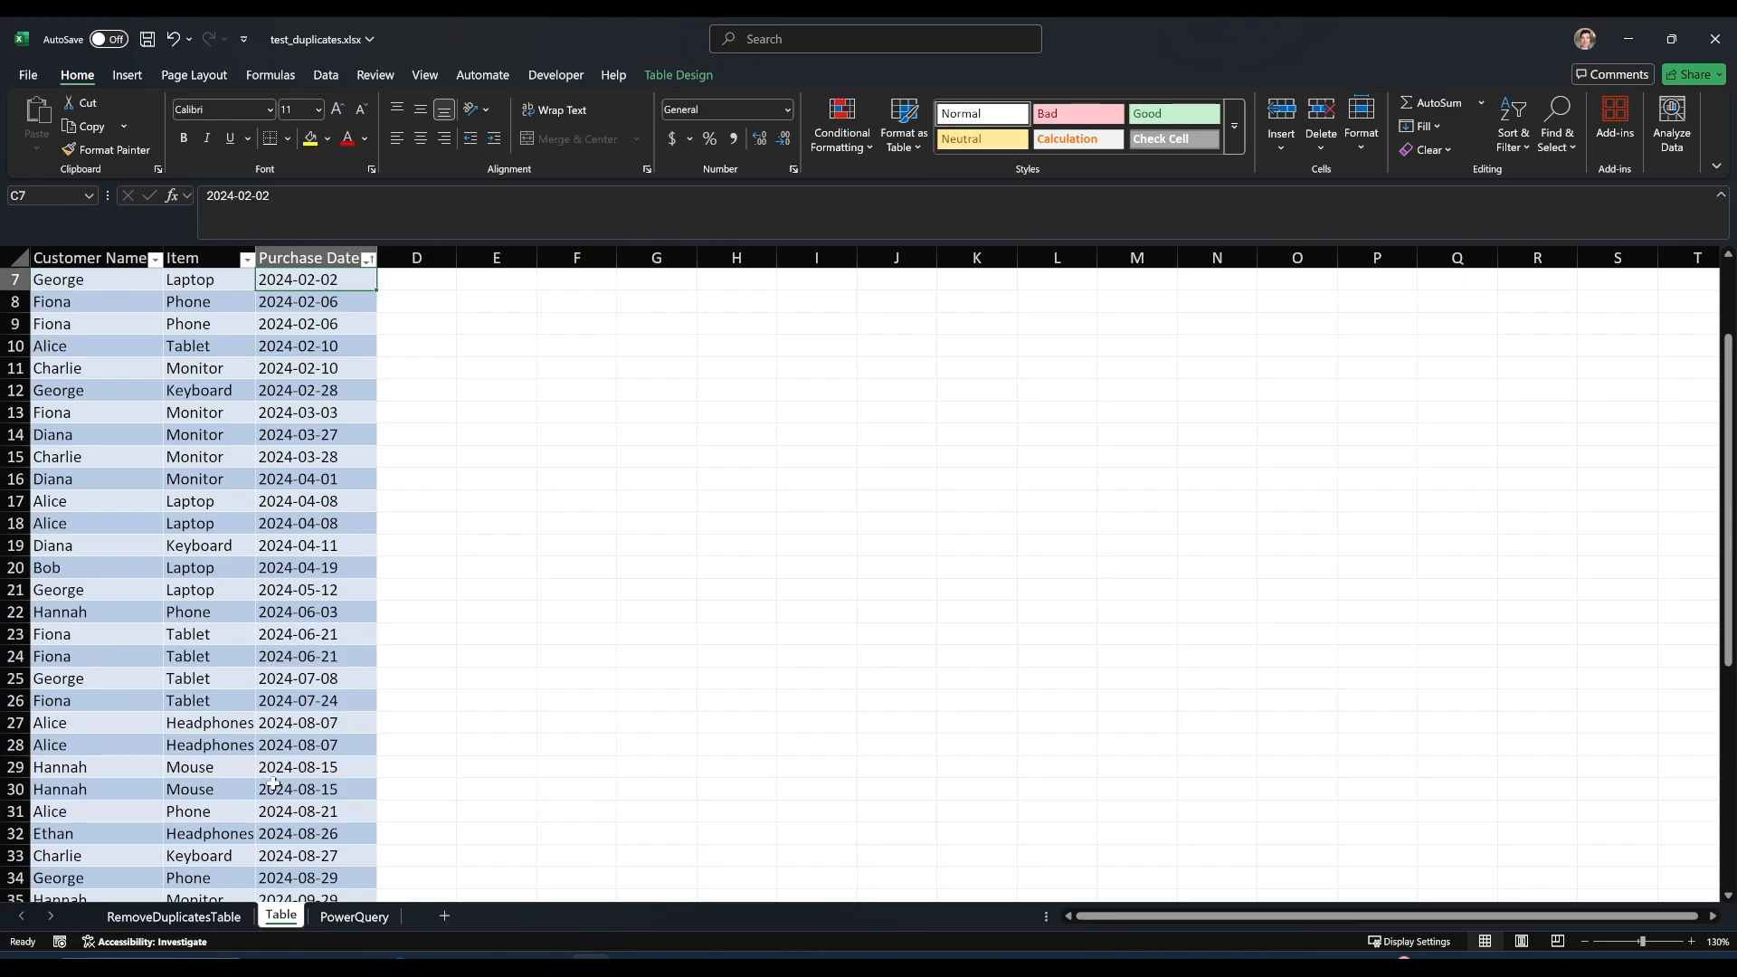
scroll(274, 785, "down", 1)
left_click_drag(71, 706, 366, 729)
scroll(388, 738, "down", 1)
scroll(388, 719, "down", 1)
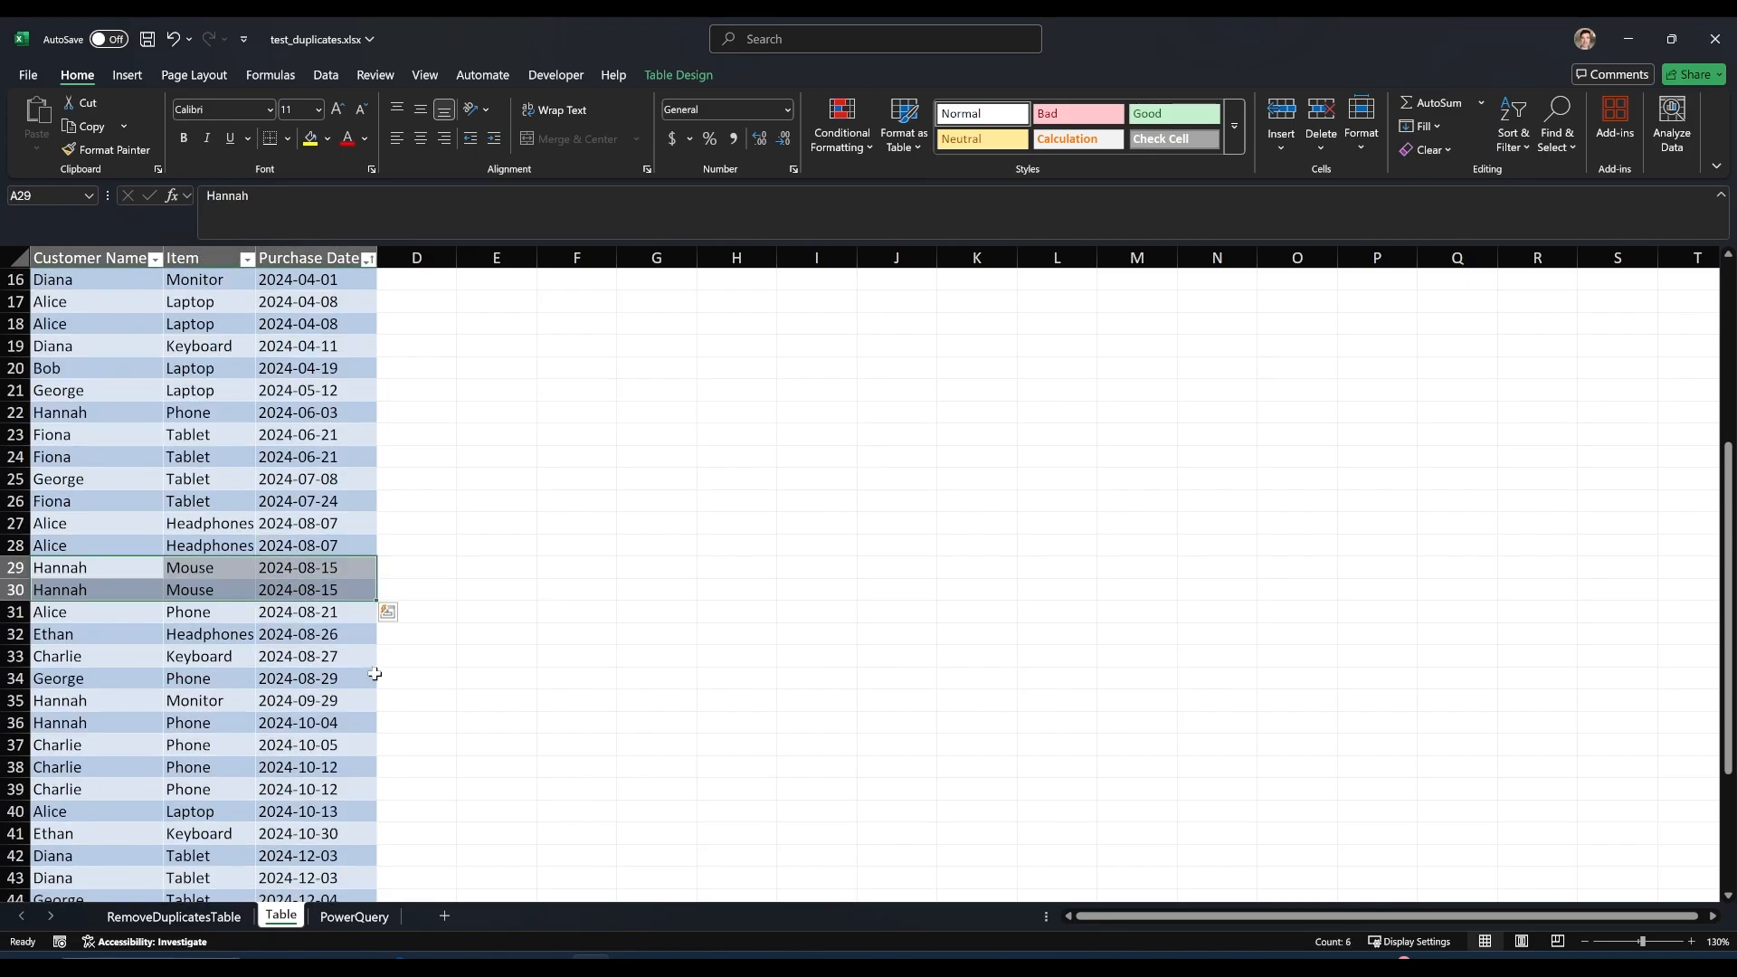
scroll(362, 670, "down", 2)
left_click_drag(100, 795, 366, 792)
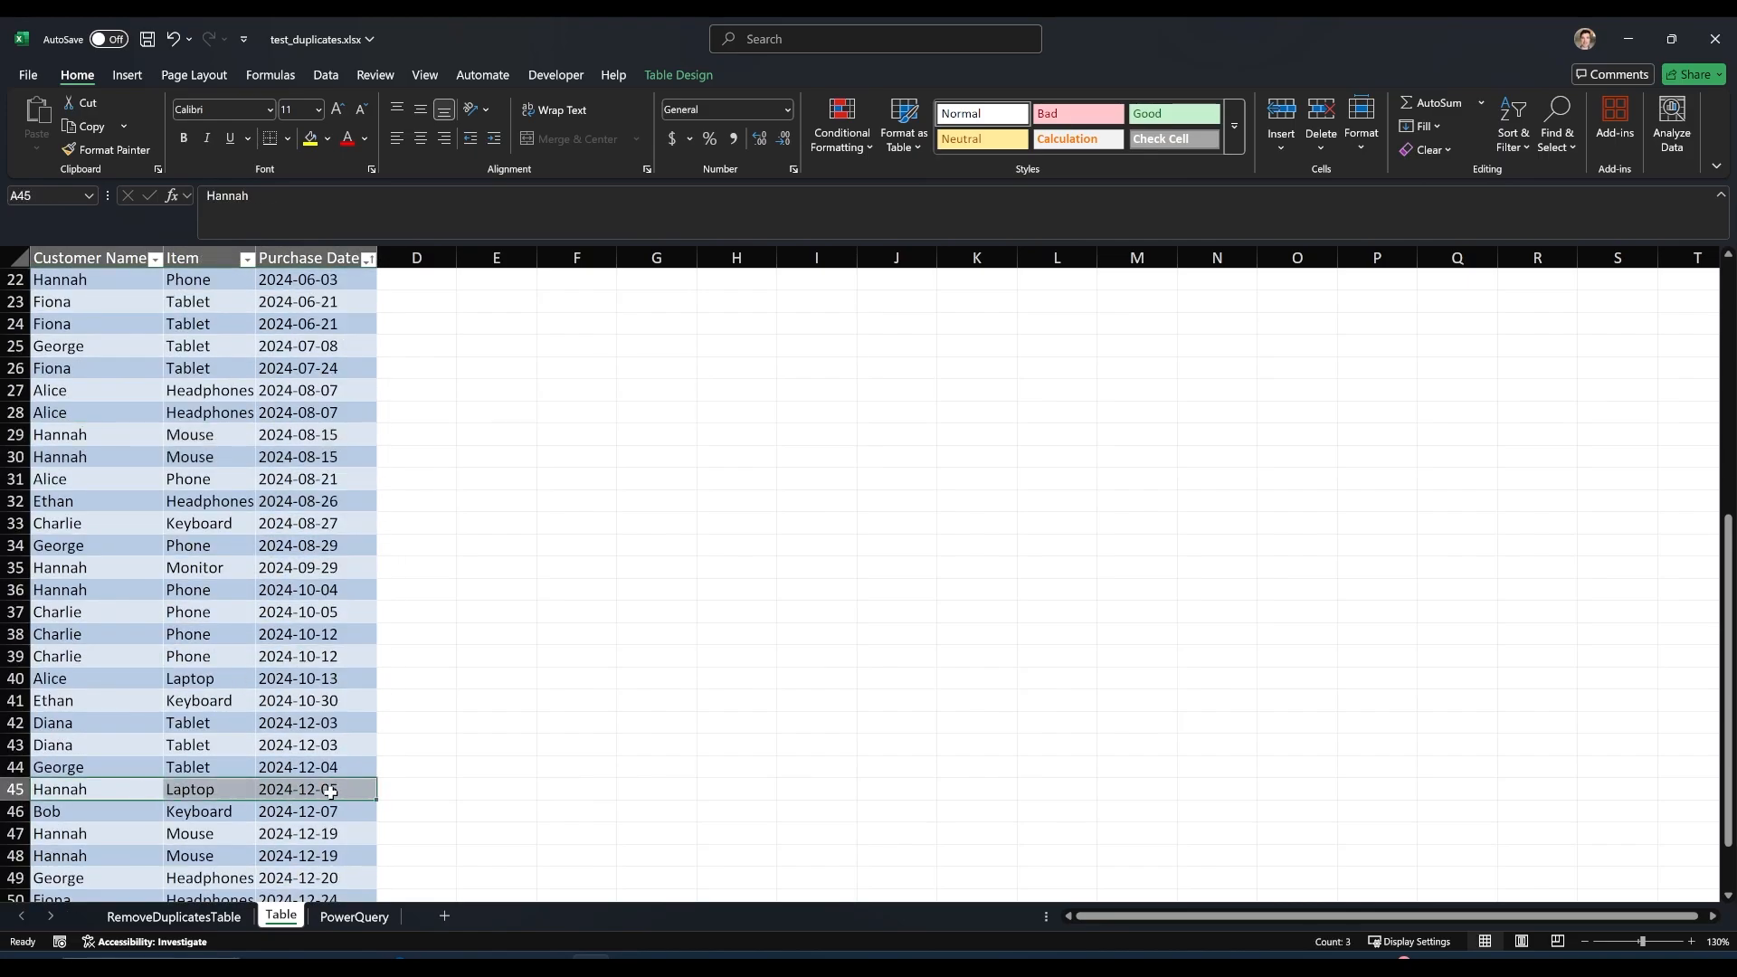
scroll(189, 655, "down", 3)
left_click_drag(104, 658, 318, 638)
scroll(349, 590, "up", 9)
scroll(349, 591, "up", 1)
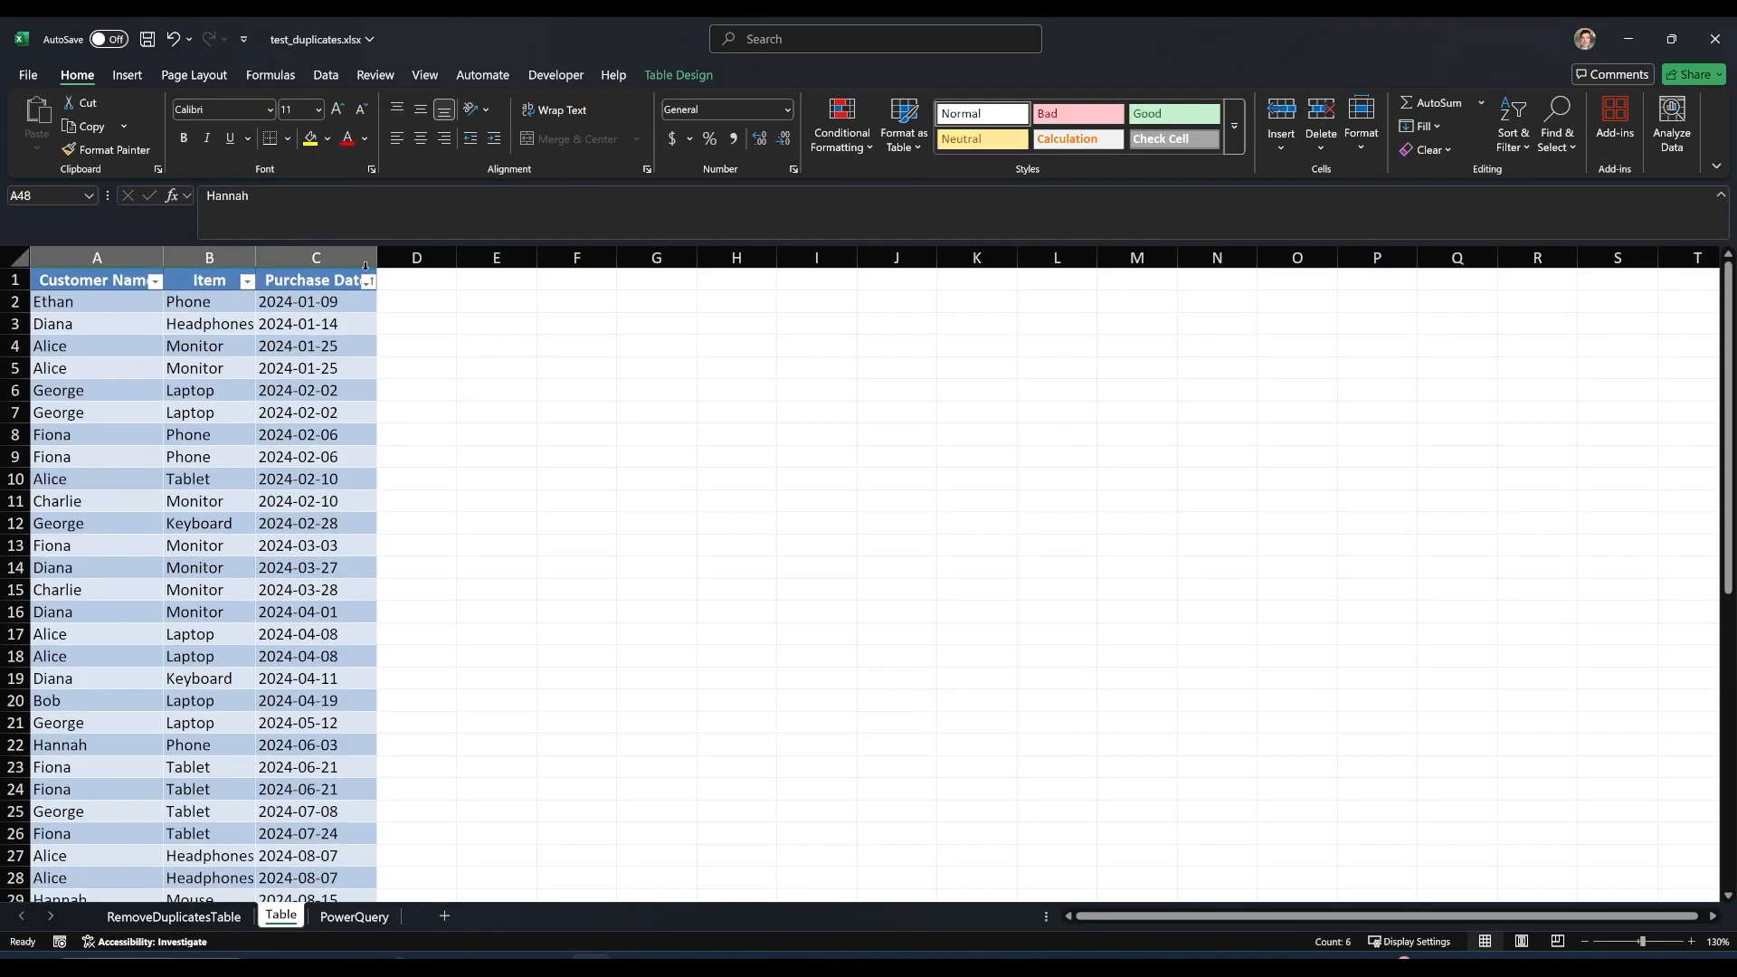
Sort the table by Purchase Date in descending order (Z to A) and check the first repeated mouse purchase.
left_click(367, 281)
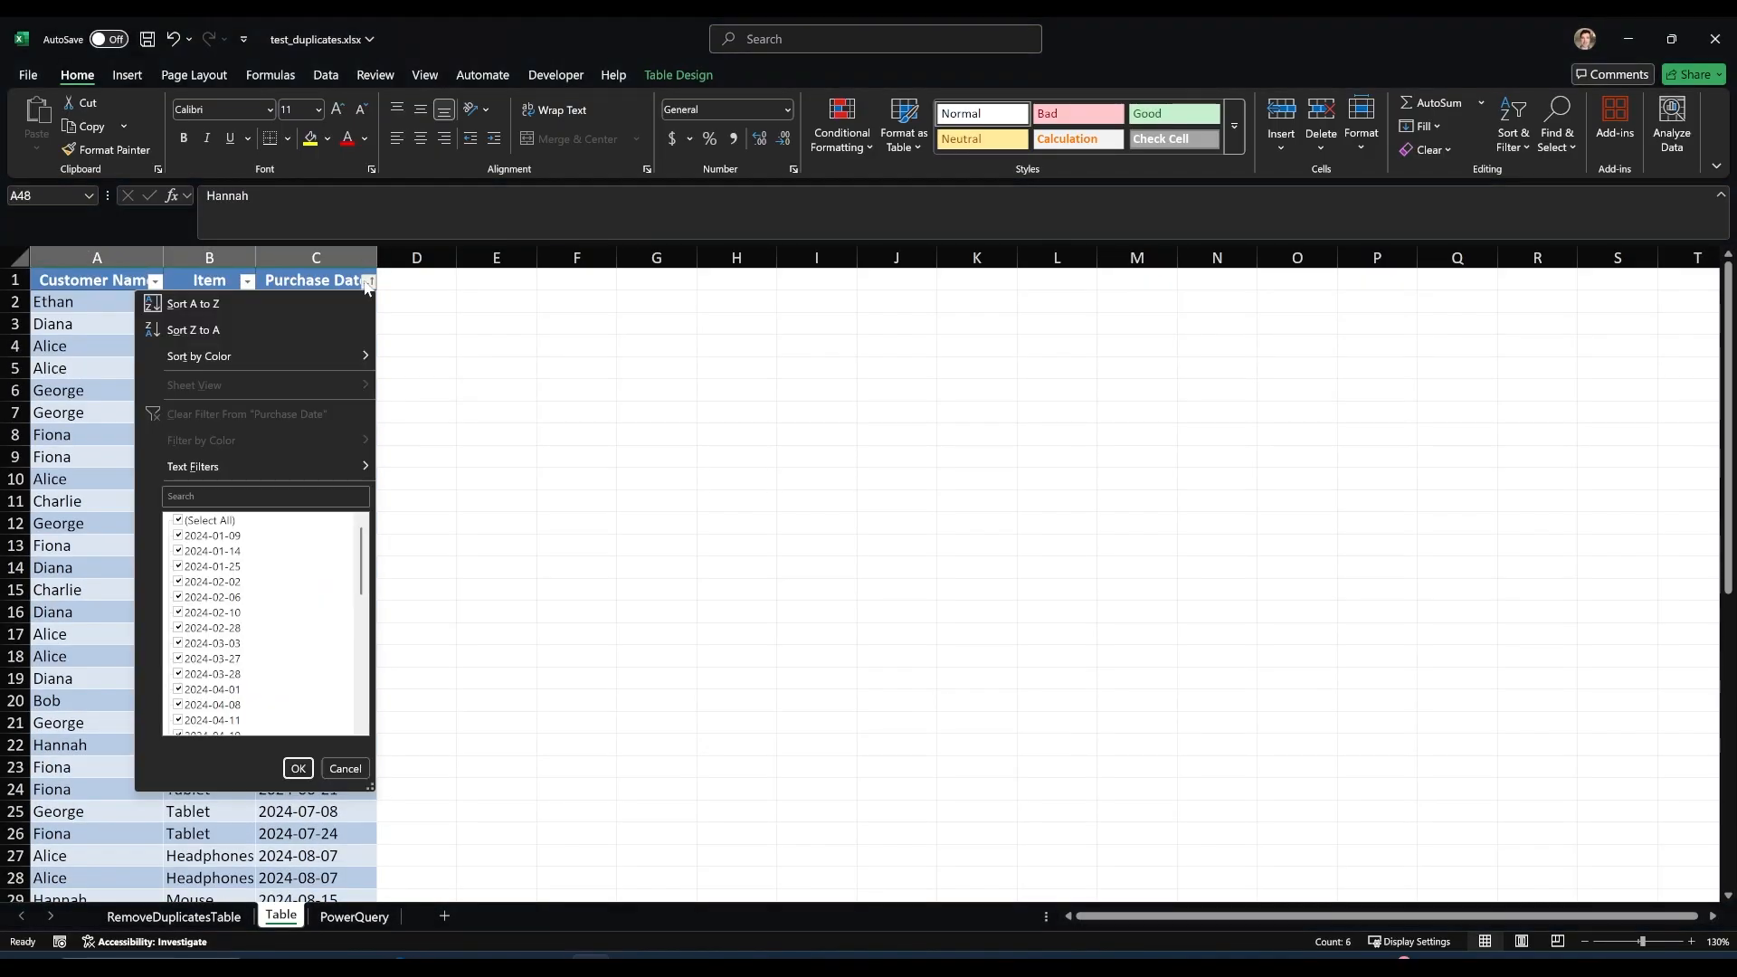
left_click(241, 325)
left_click_drag(107, 369, 362, 371)
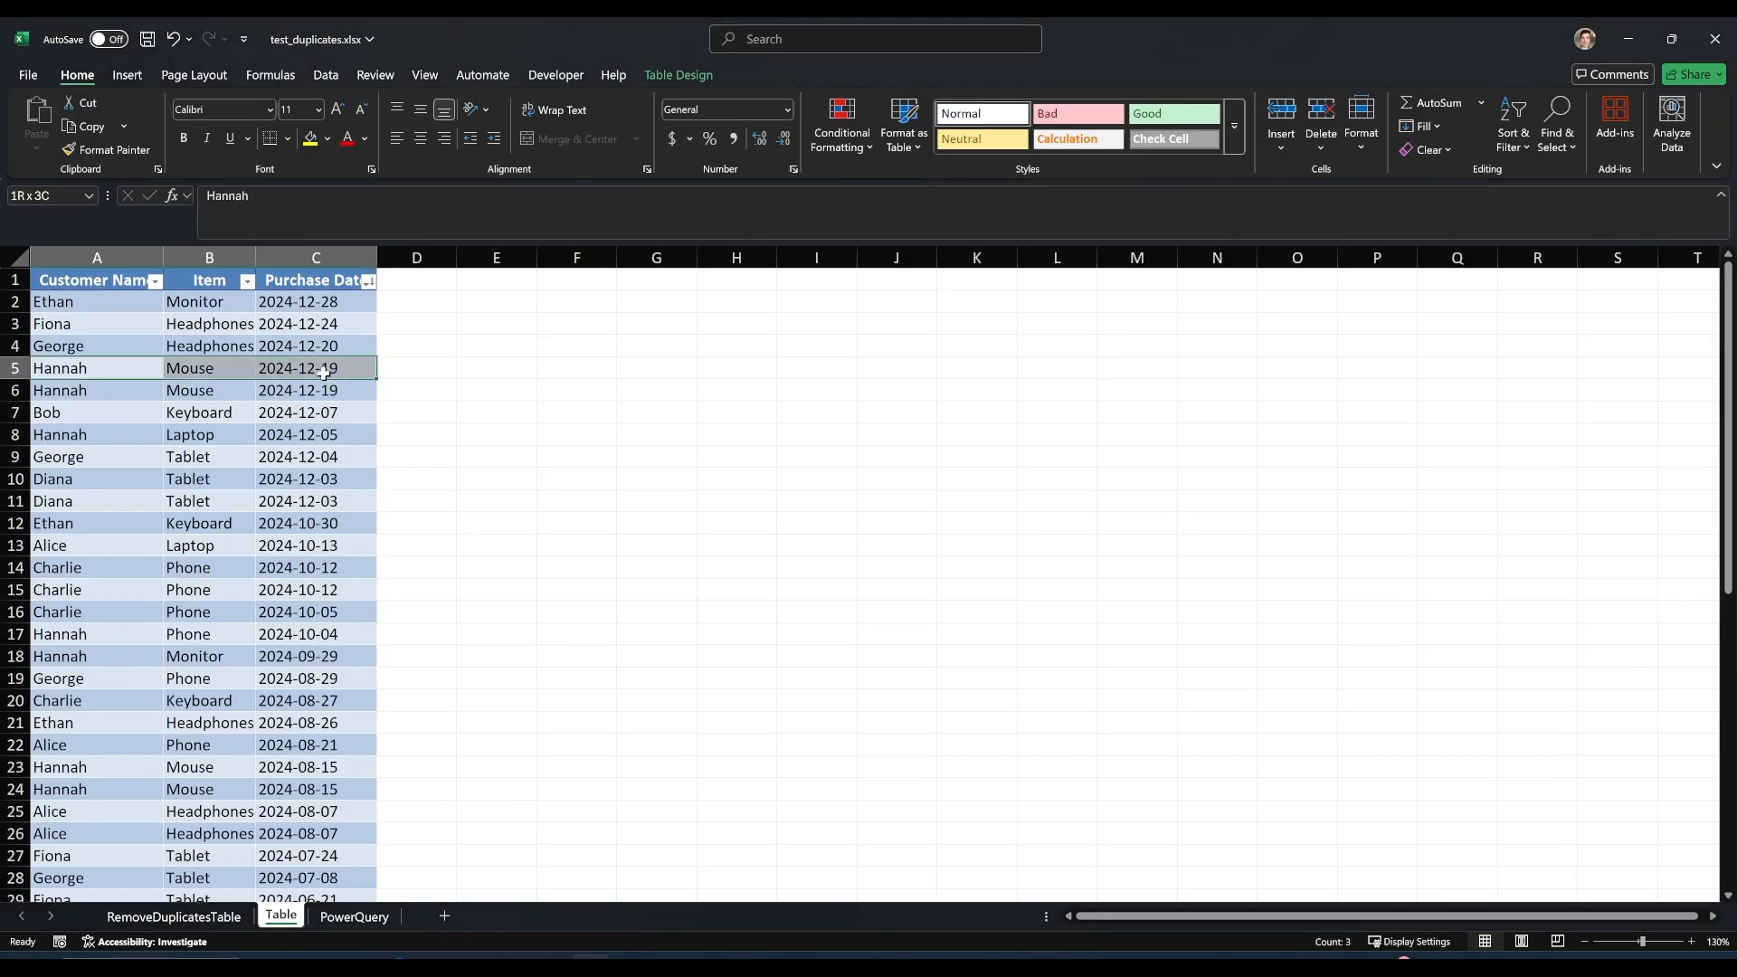
left_click(104, 394)
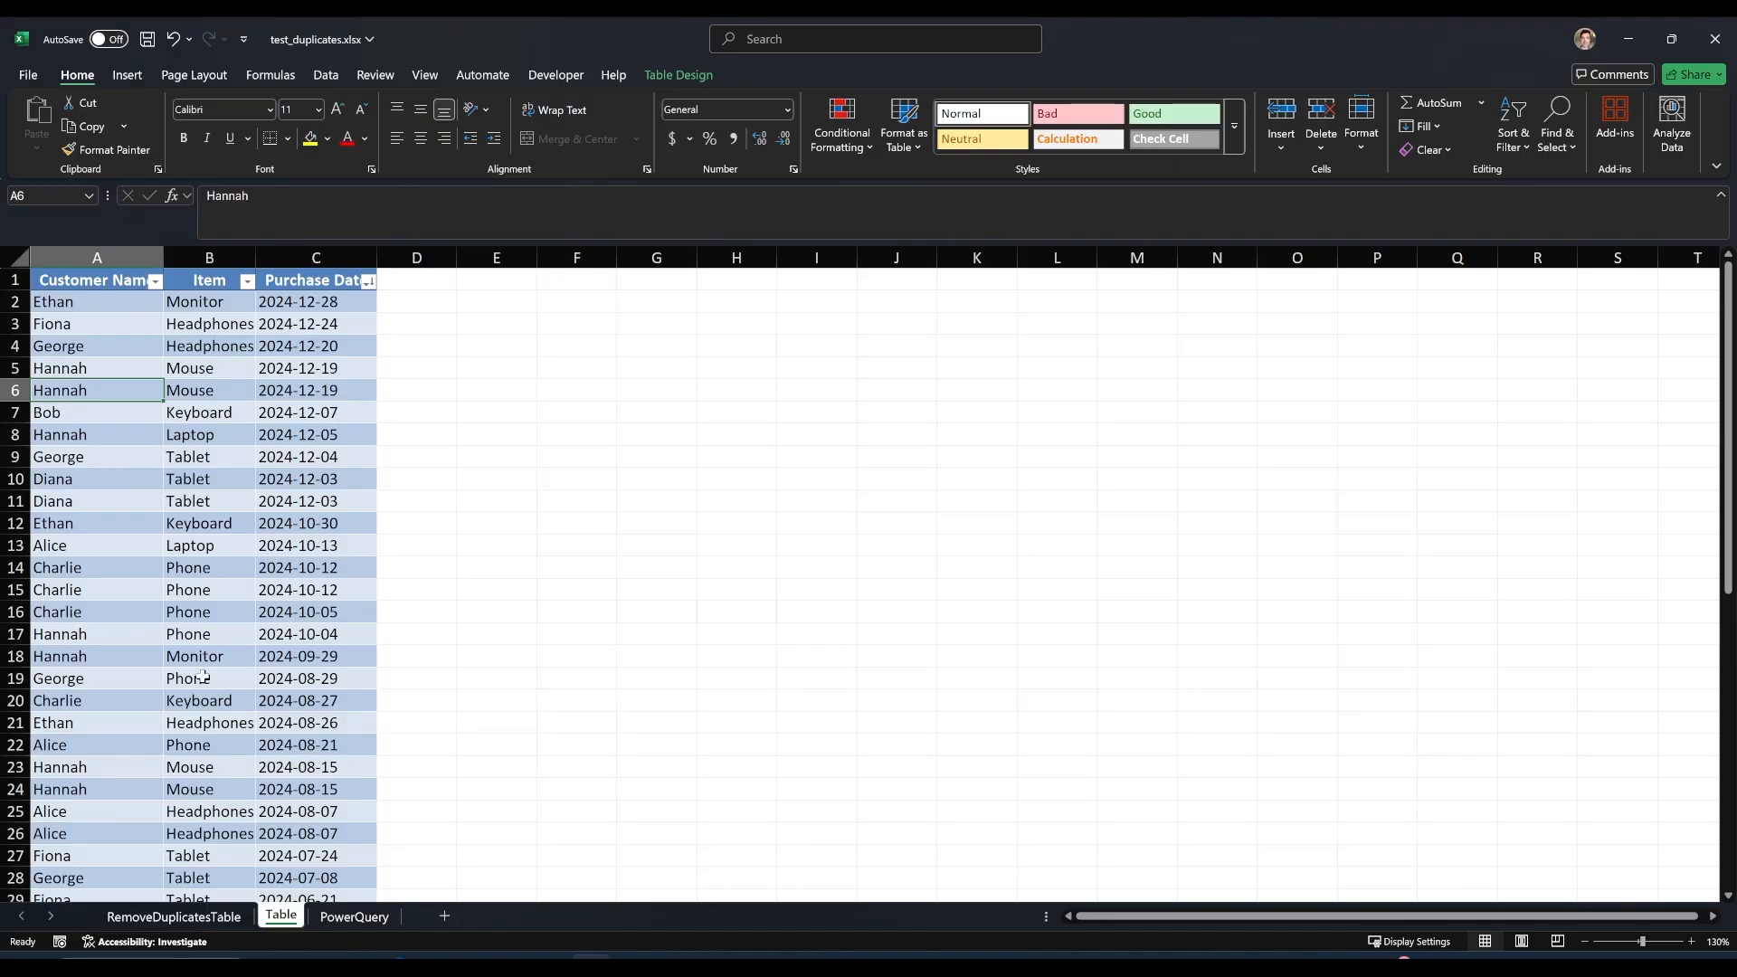
Remove duplicates from the table based on the Customer Name and Item columns, leaving Purchase Date out of the comparison.
left_click(155, 326)
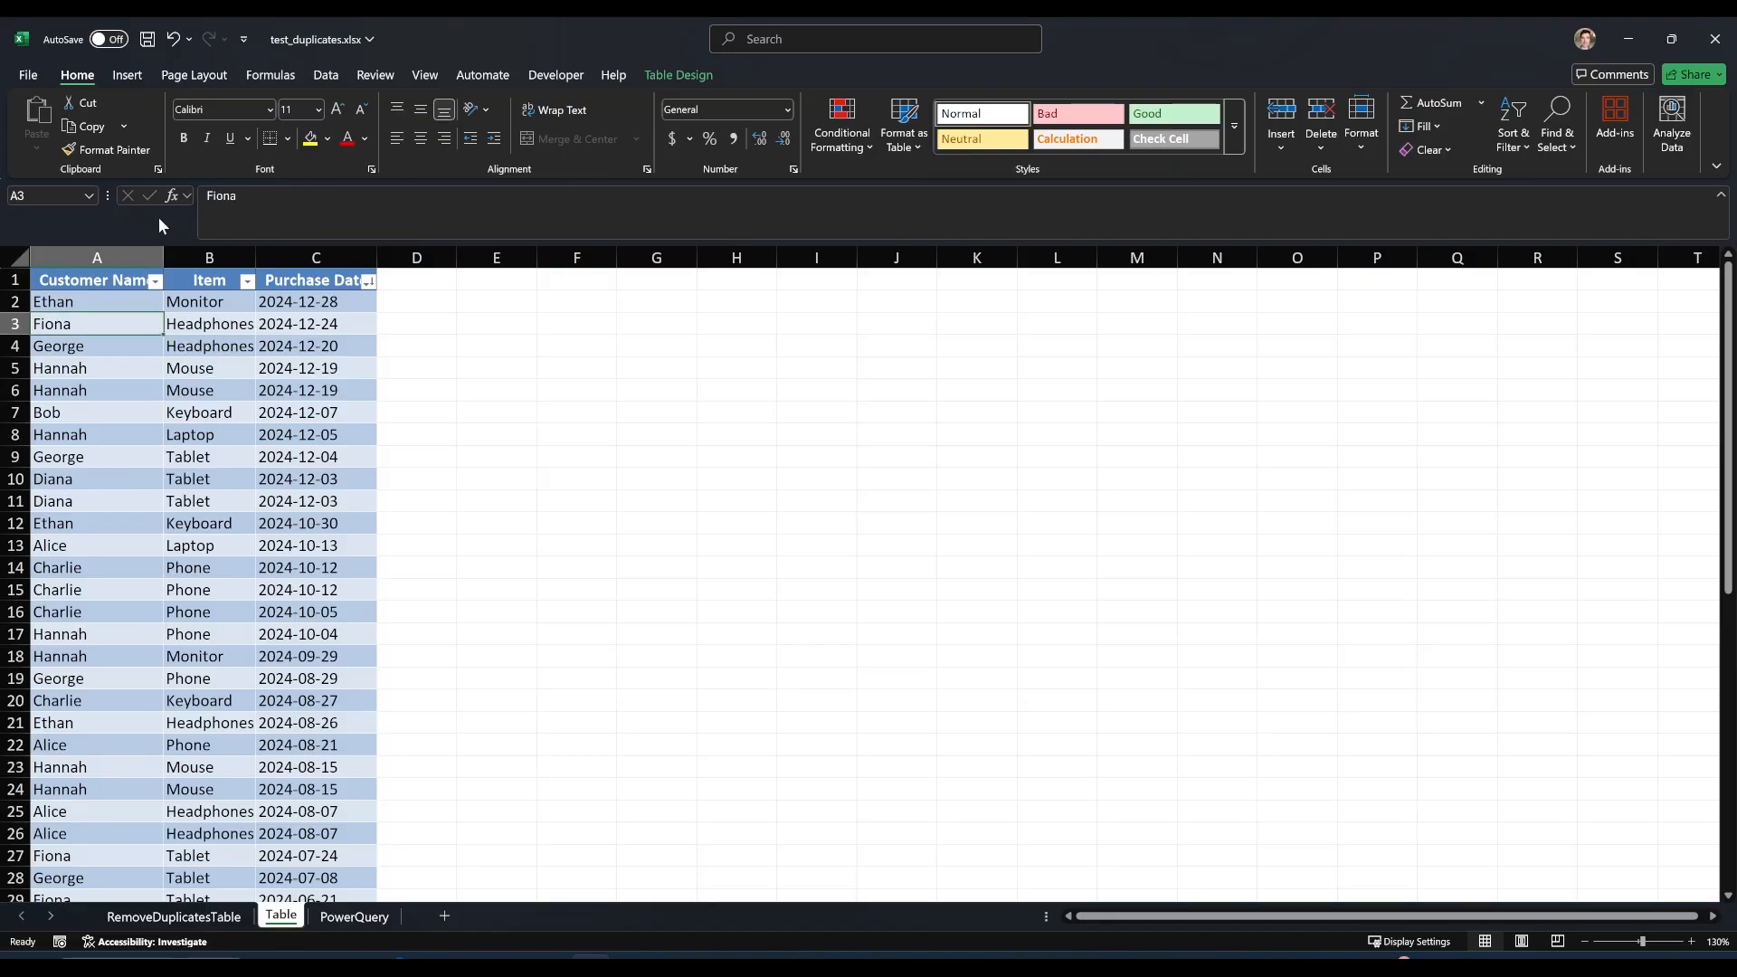
left_click(324, 76)
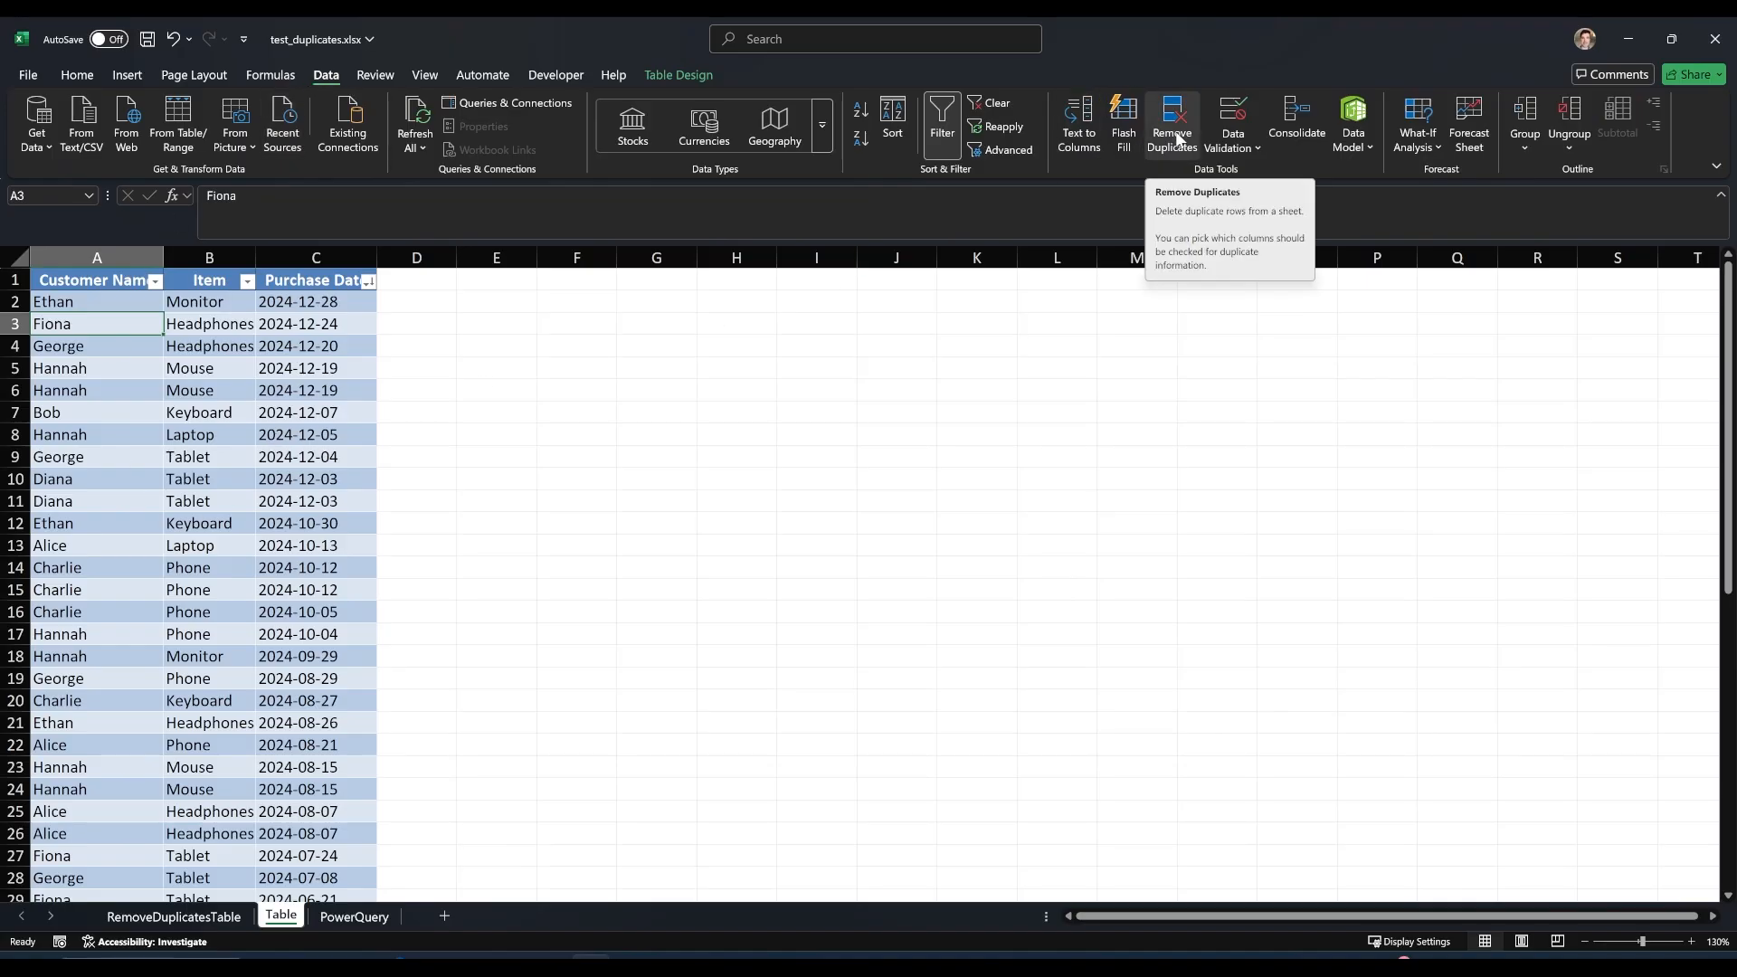
left_click(1174, 134)
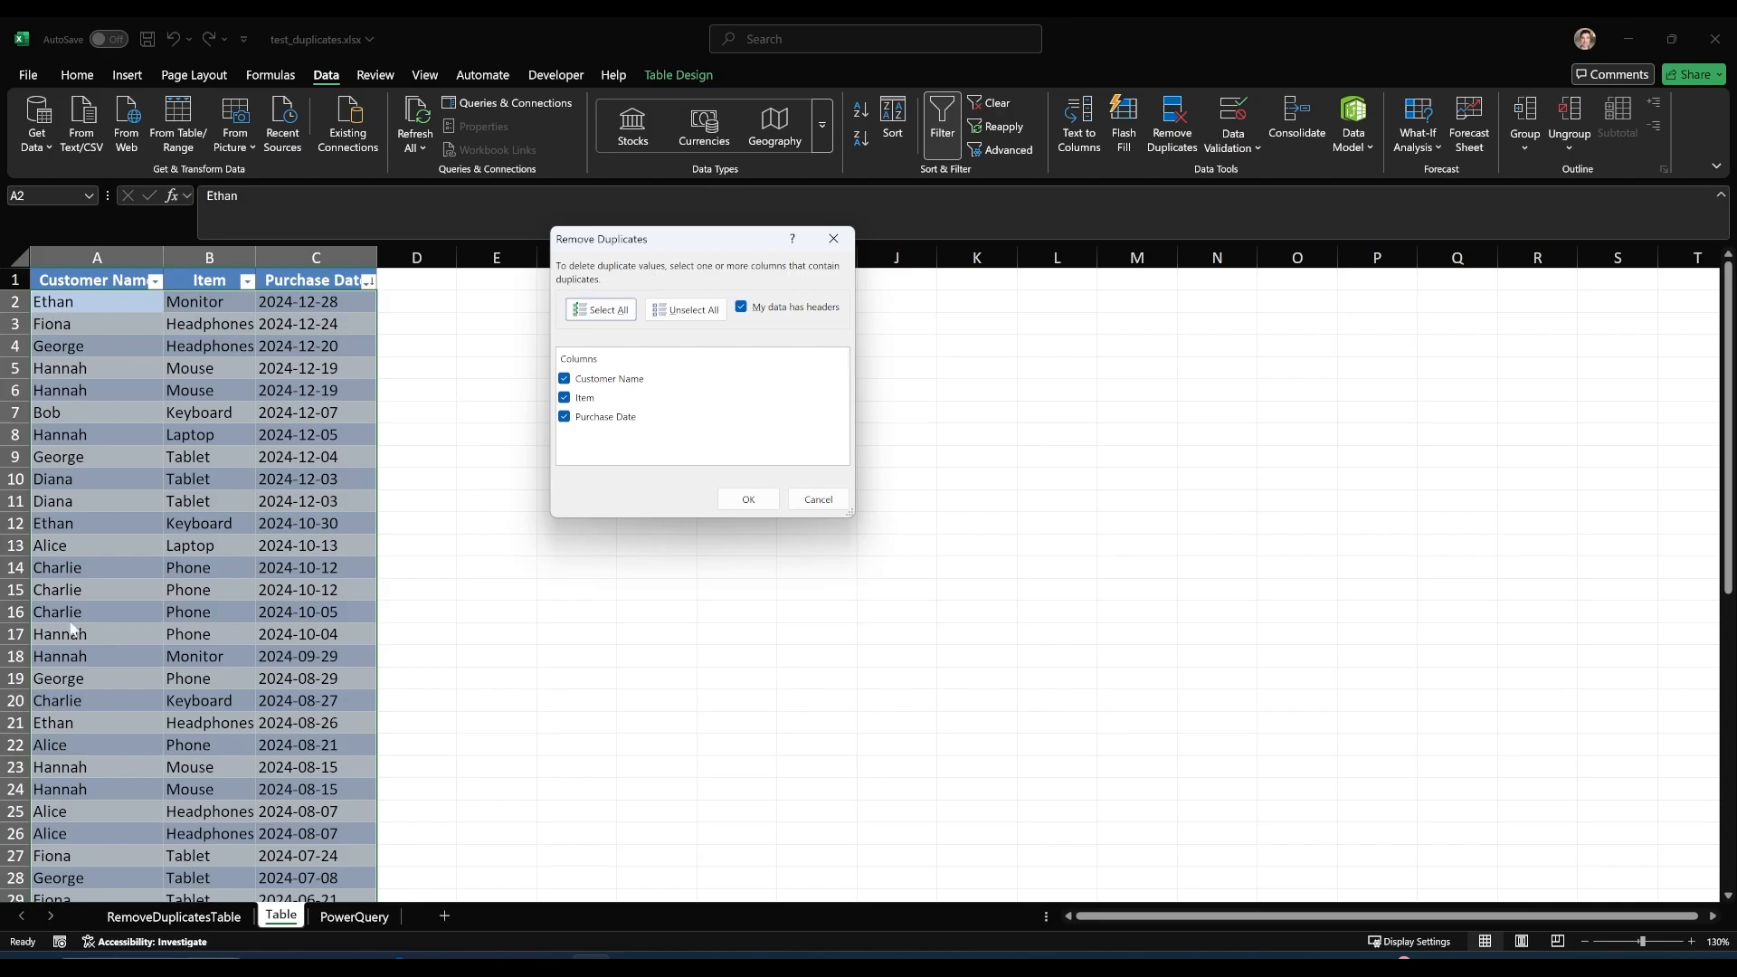
left_click(564, 417)
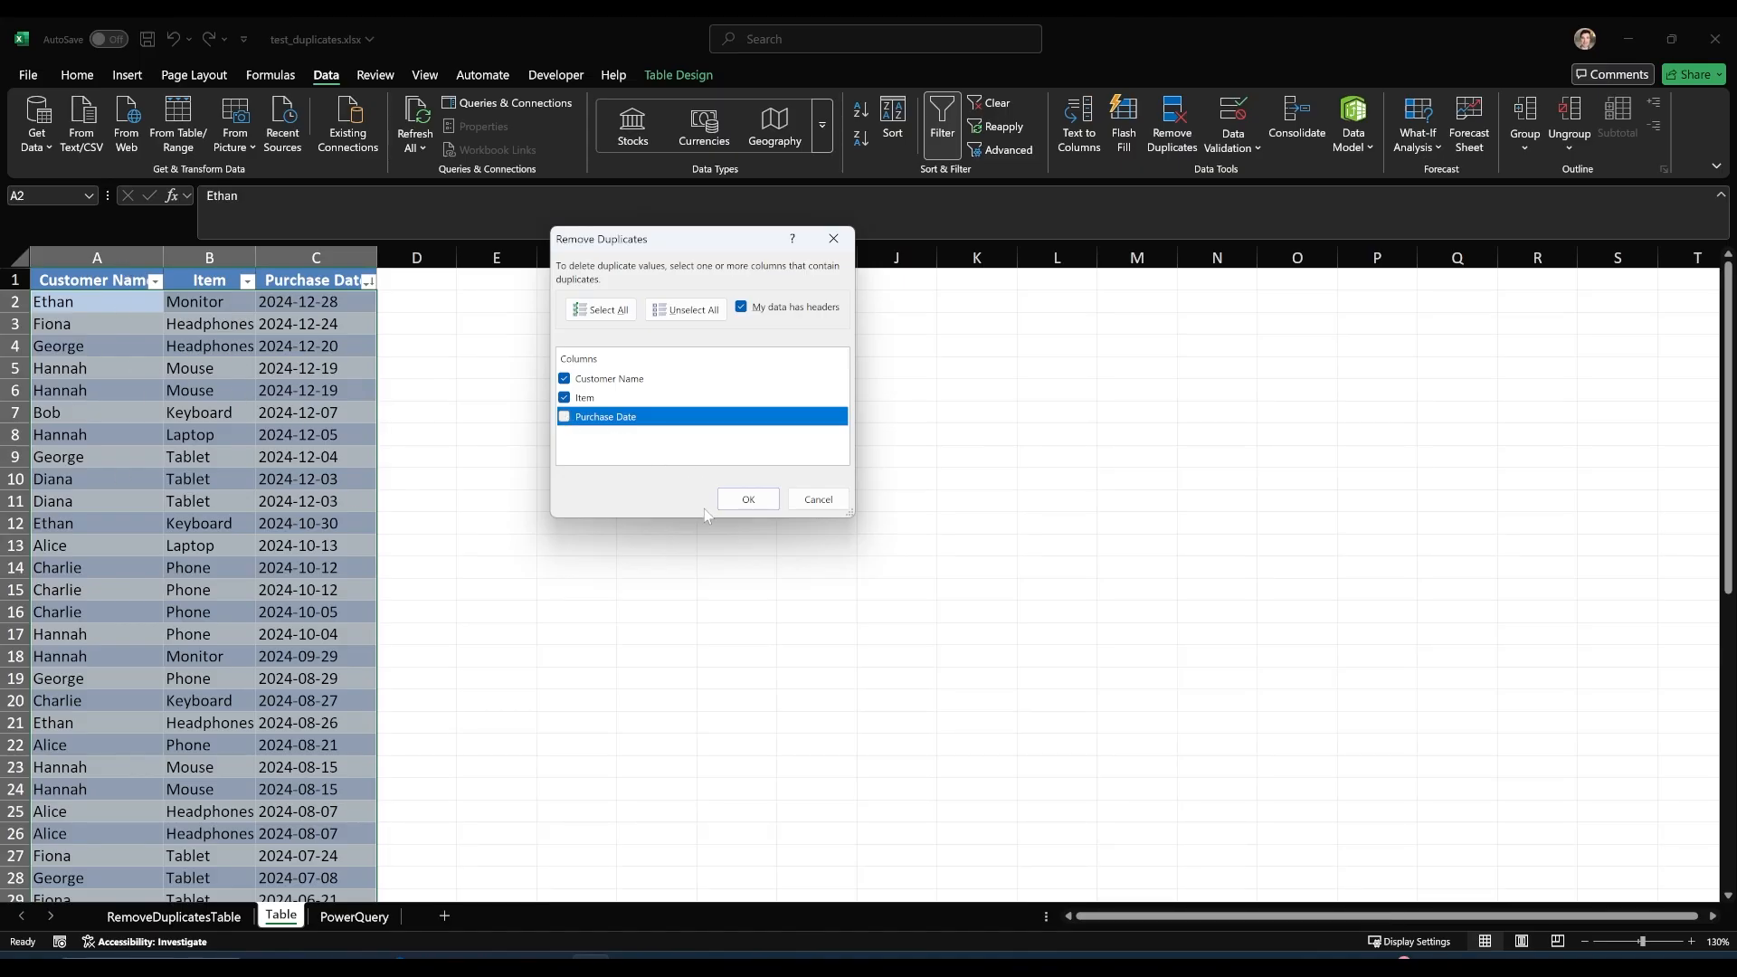
left_click(740, 503)
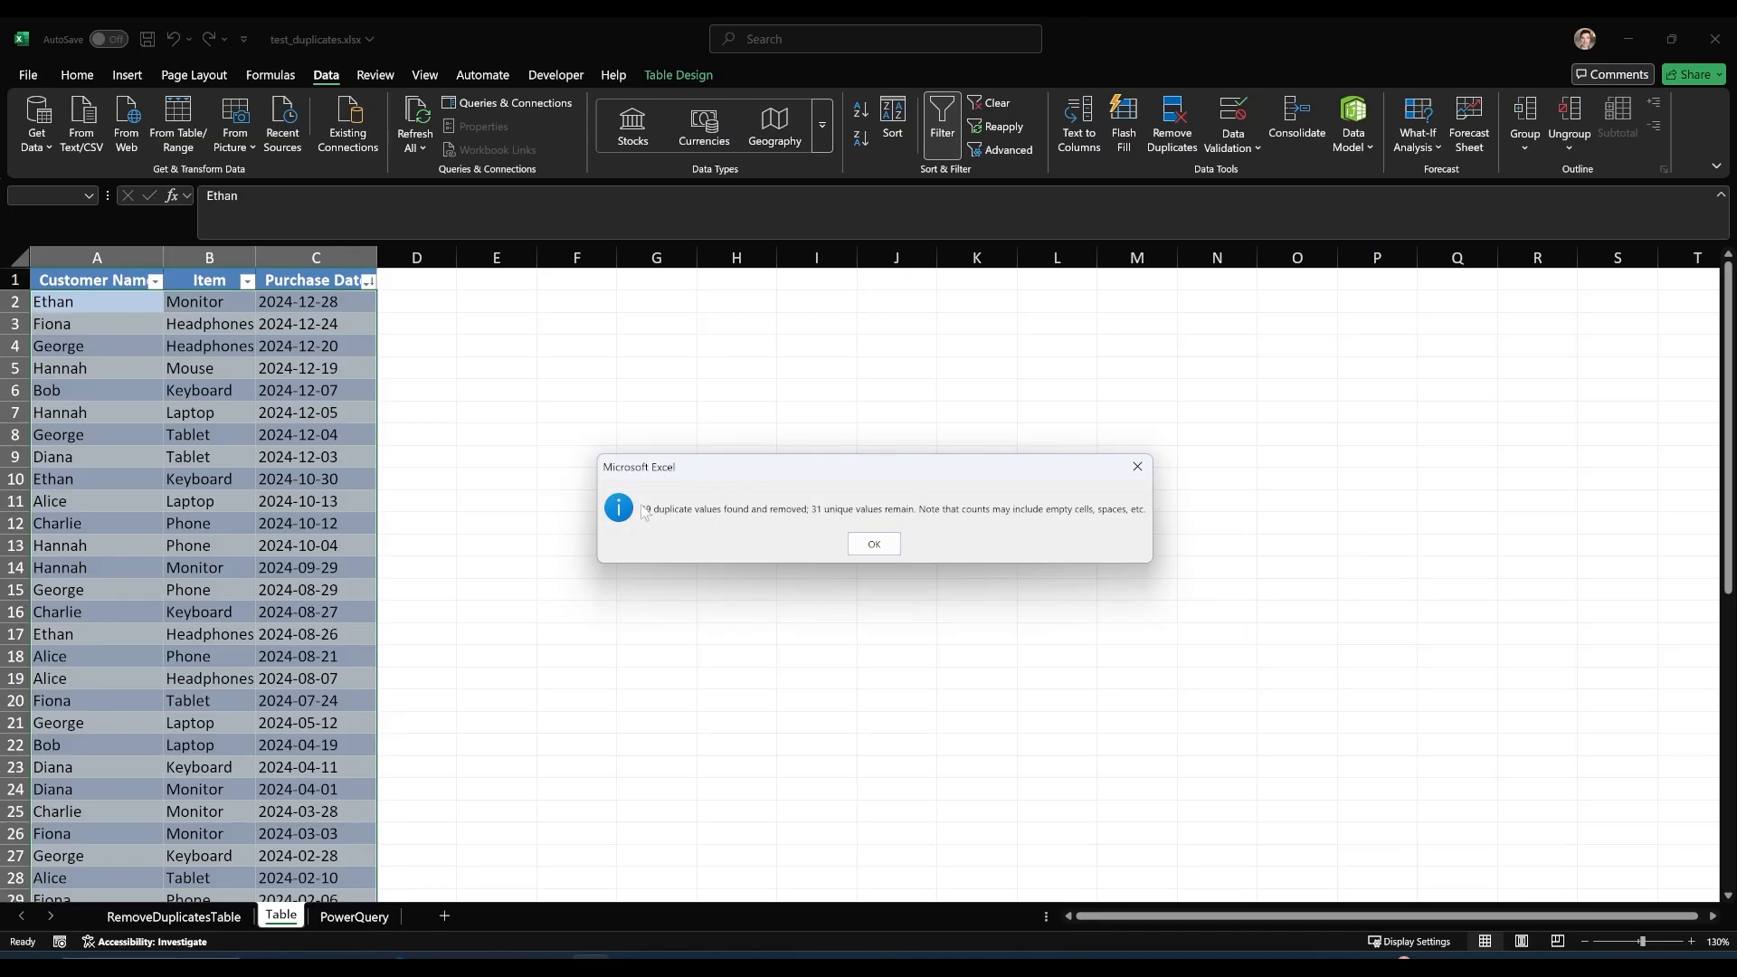
left_click(870, 542)
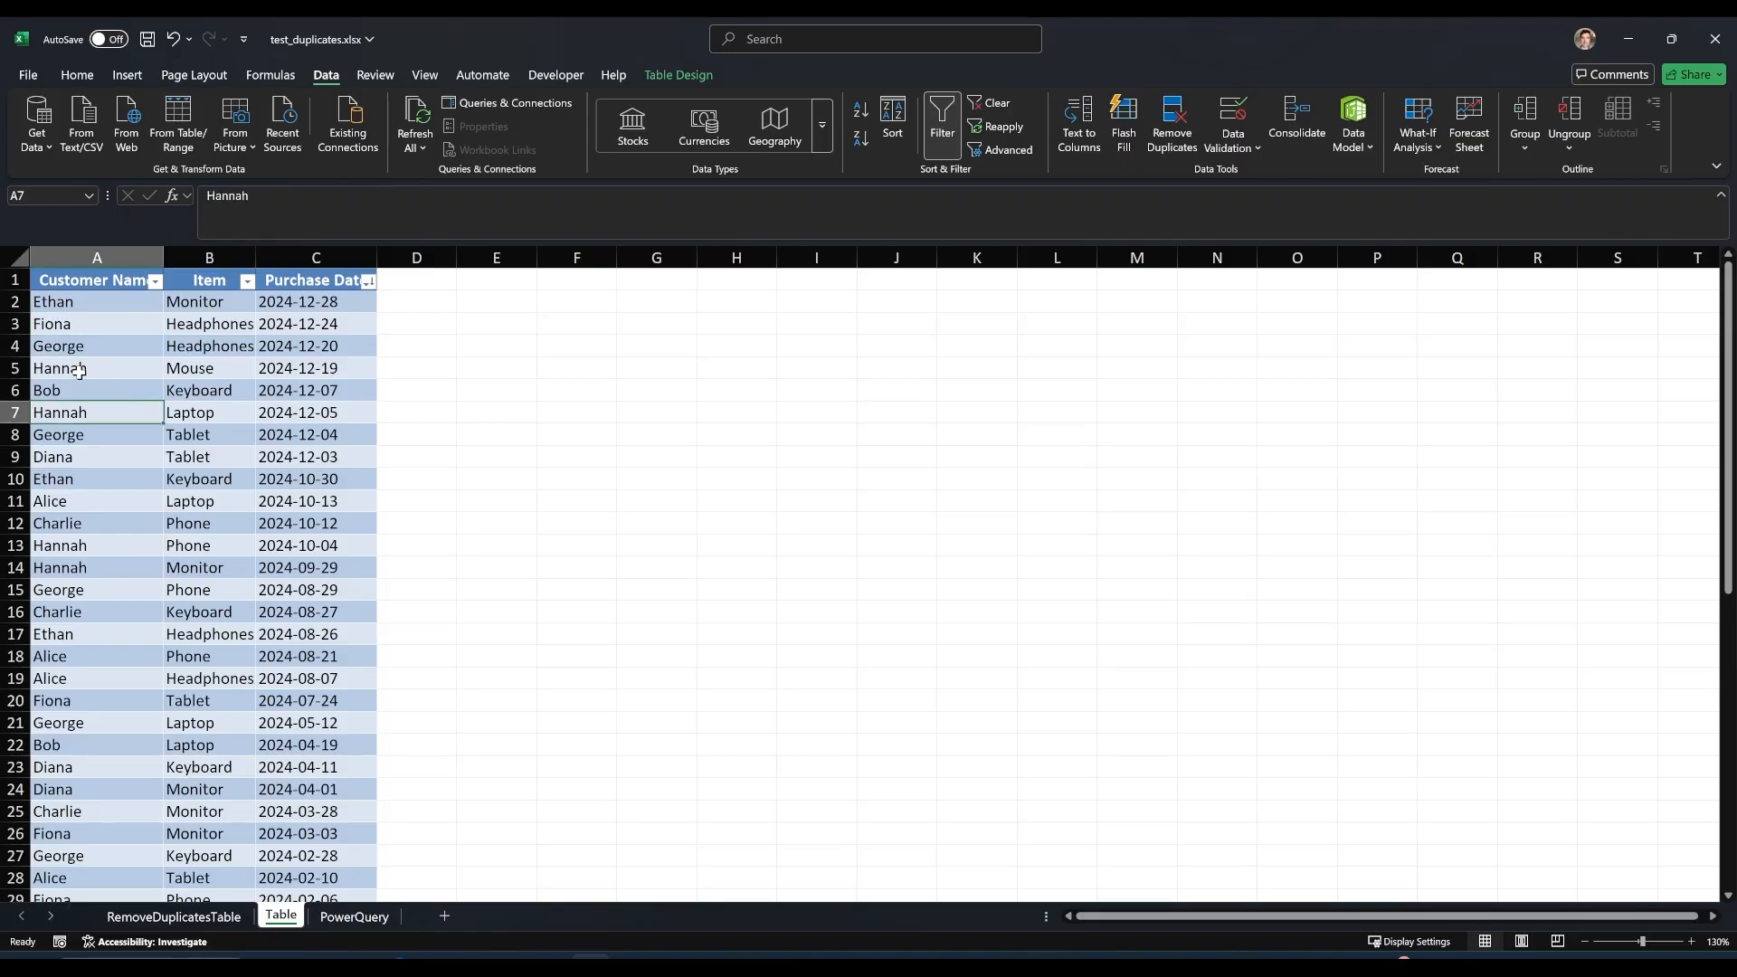
Examine the remaining table rows to verify that each customer and item pair appears only with its latest purchase date.
left_click_drag(86, 368, 298, 371)
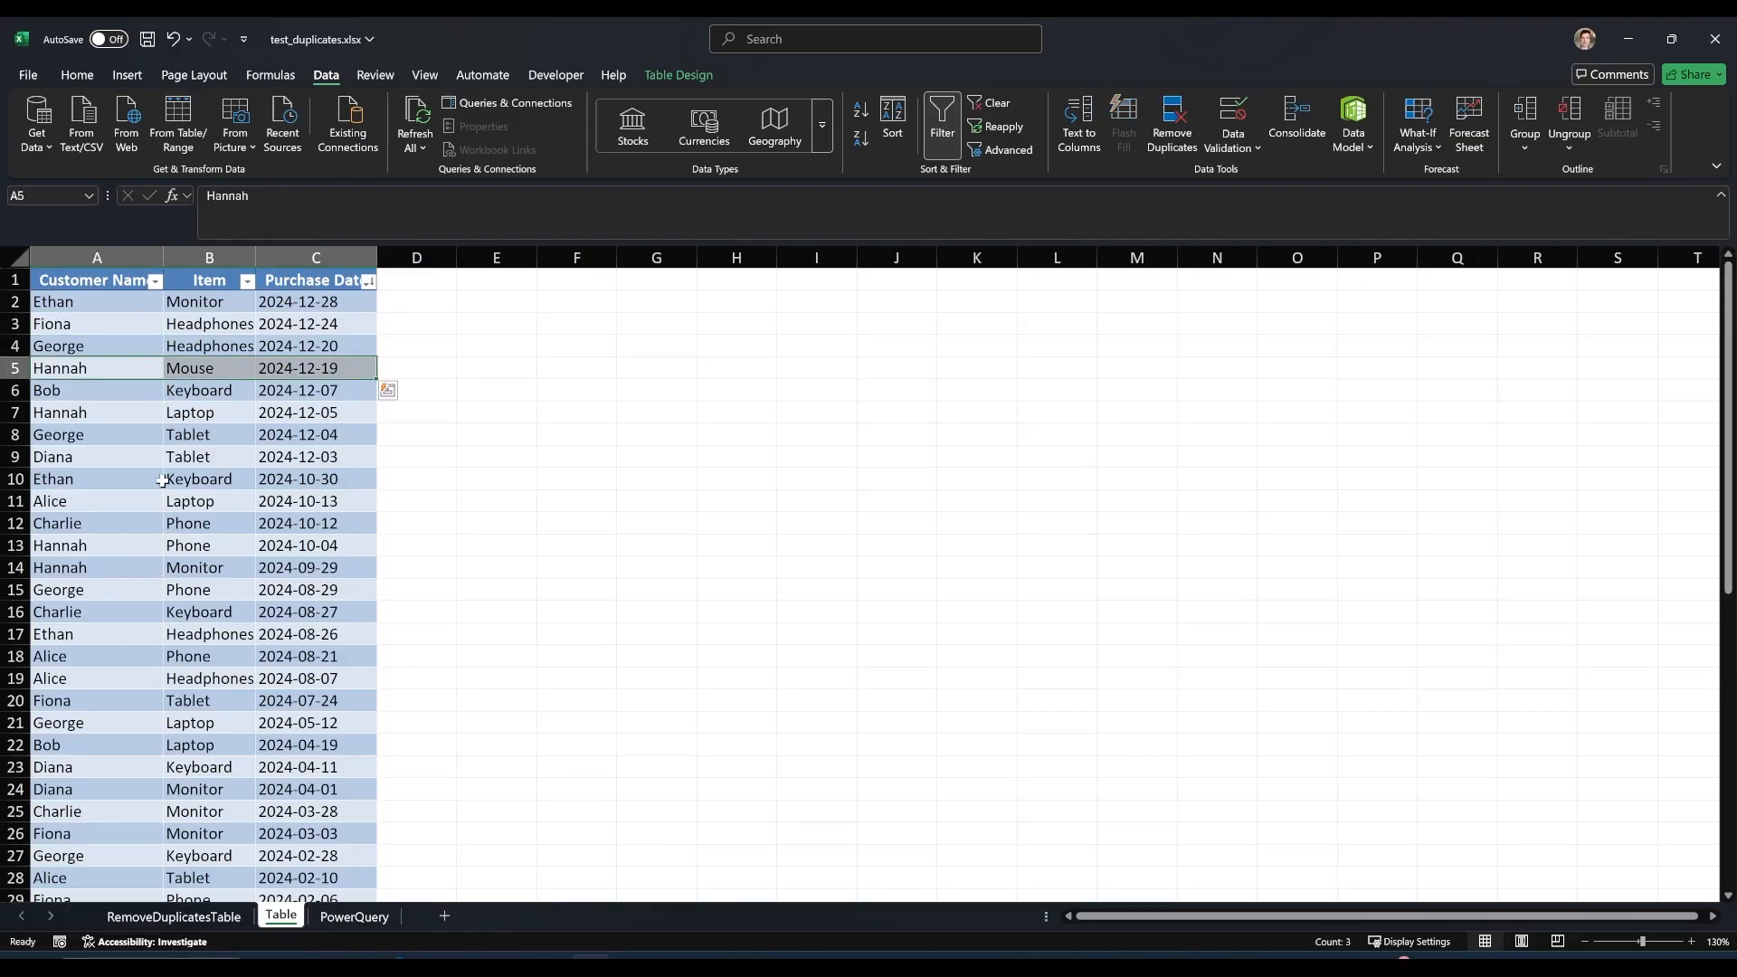
scroll(103, 578, "down", 4)
scroll(131, 576, "up", 4)
left_click_drag(113, 310, 304, 310)
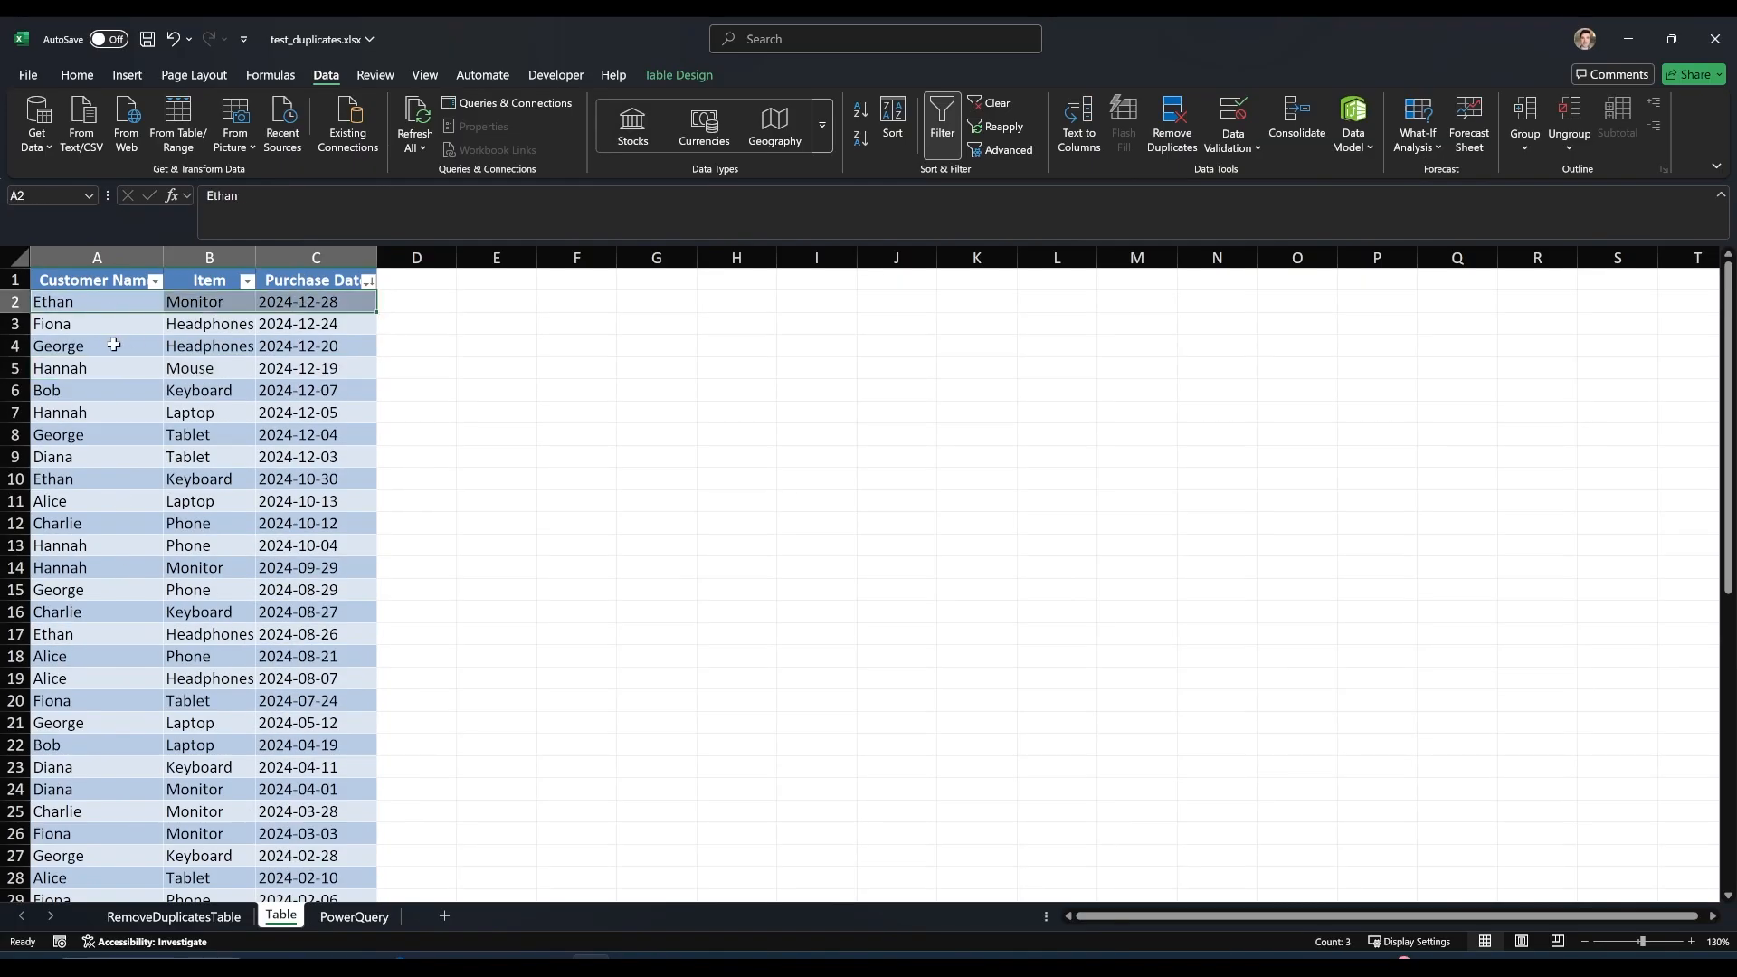
left_click_drag(90, 344, 290, 345)
left_click_drag(105, 523, 294, 525)
left_click(200, 634)
scroll(193, 624, "down", 5)
scroll(193, 624, "up", 5)
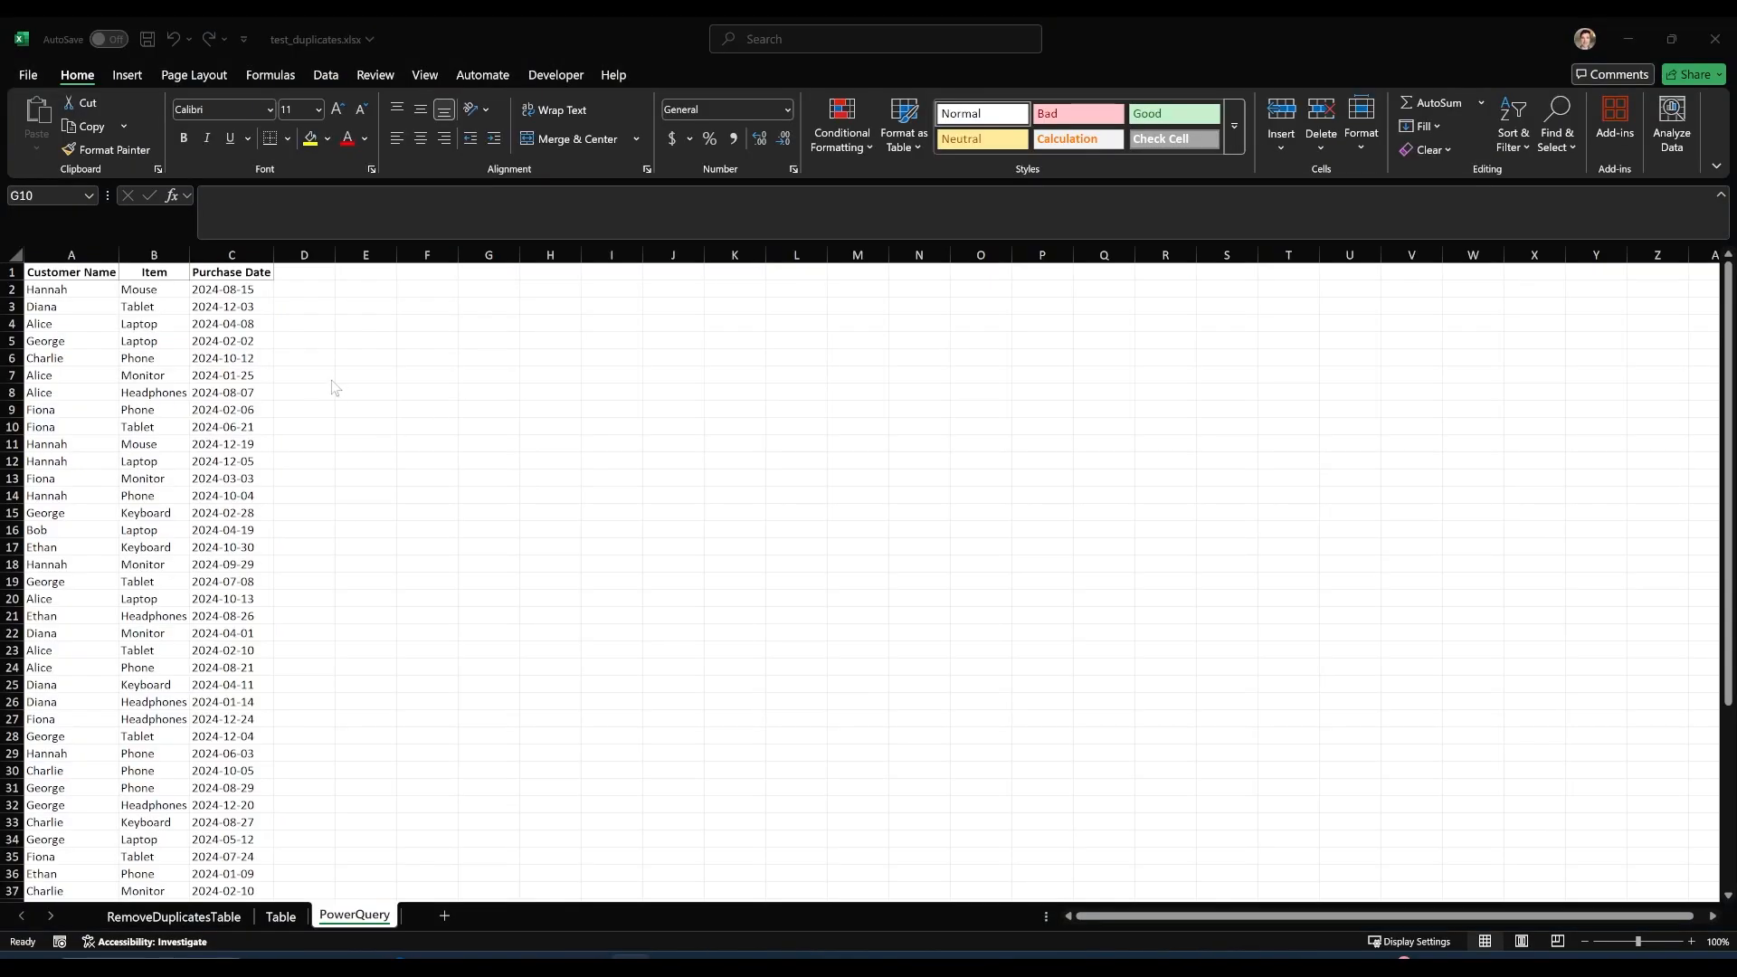
Load the whole purchase data range on the PowerQuery sheet into the Power Query Editor as a table and enlarge the editor window.
left_click(301, 374)
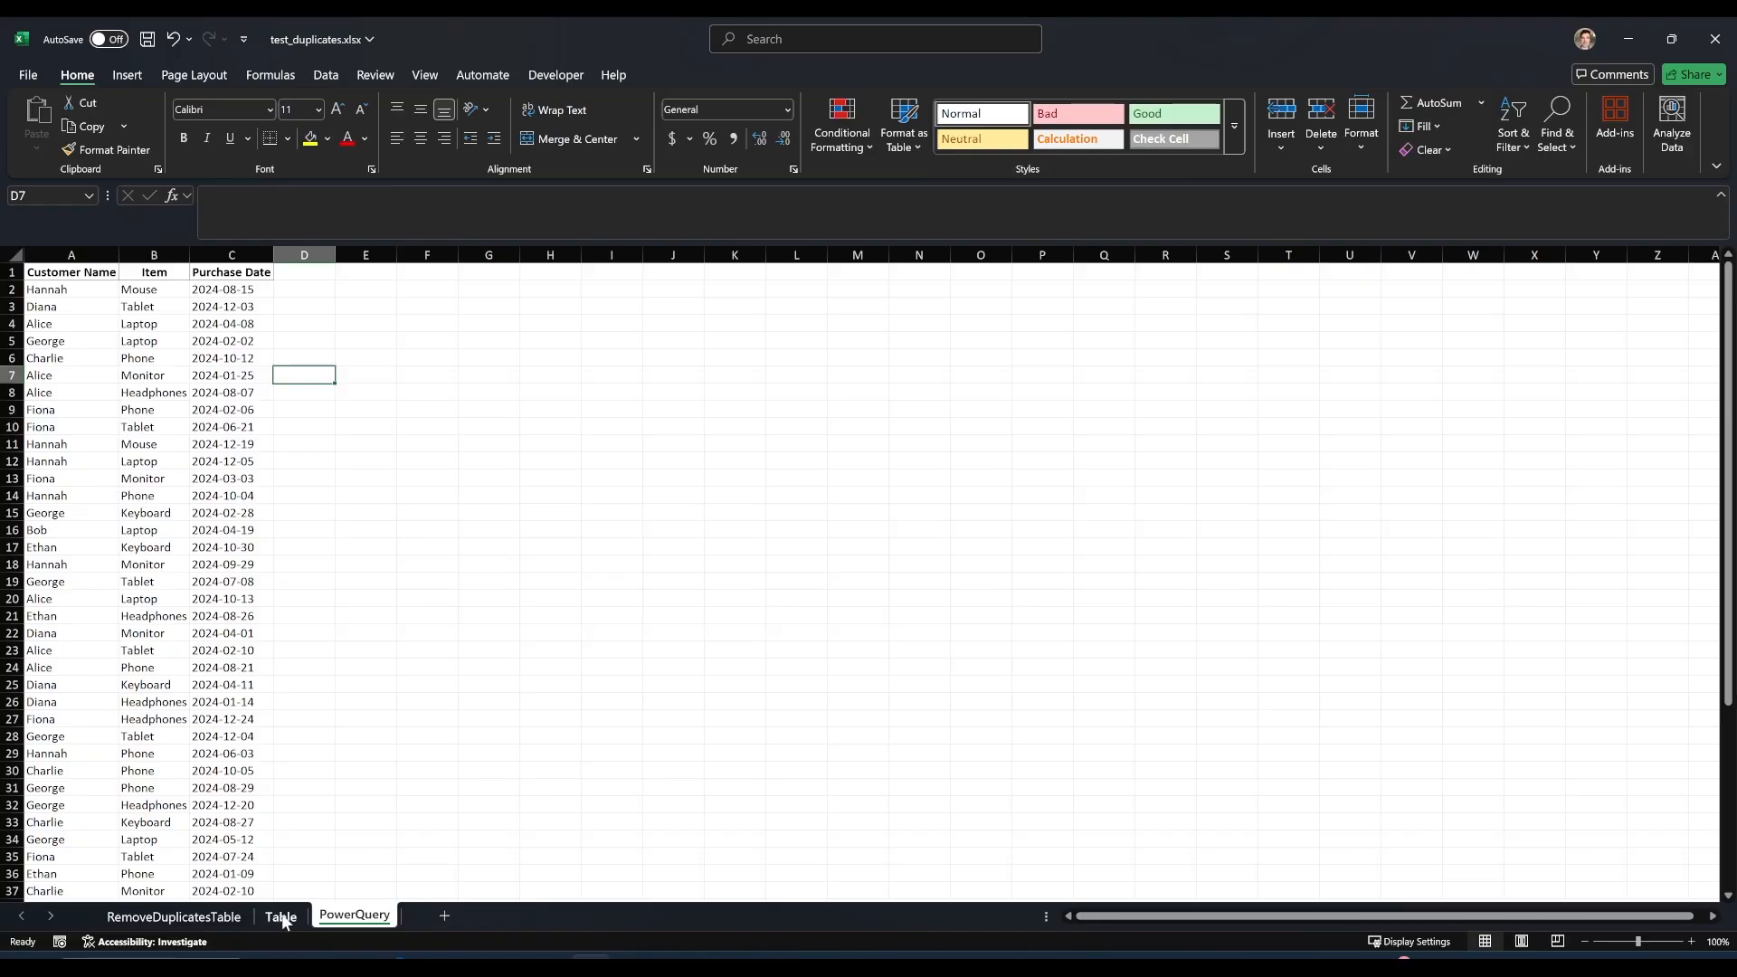
left_click(67, 409)
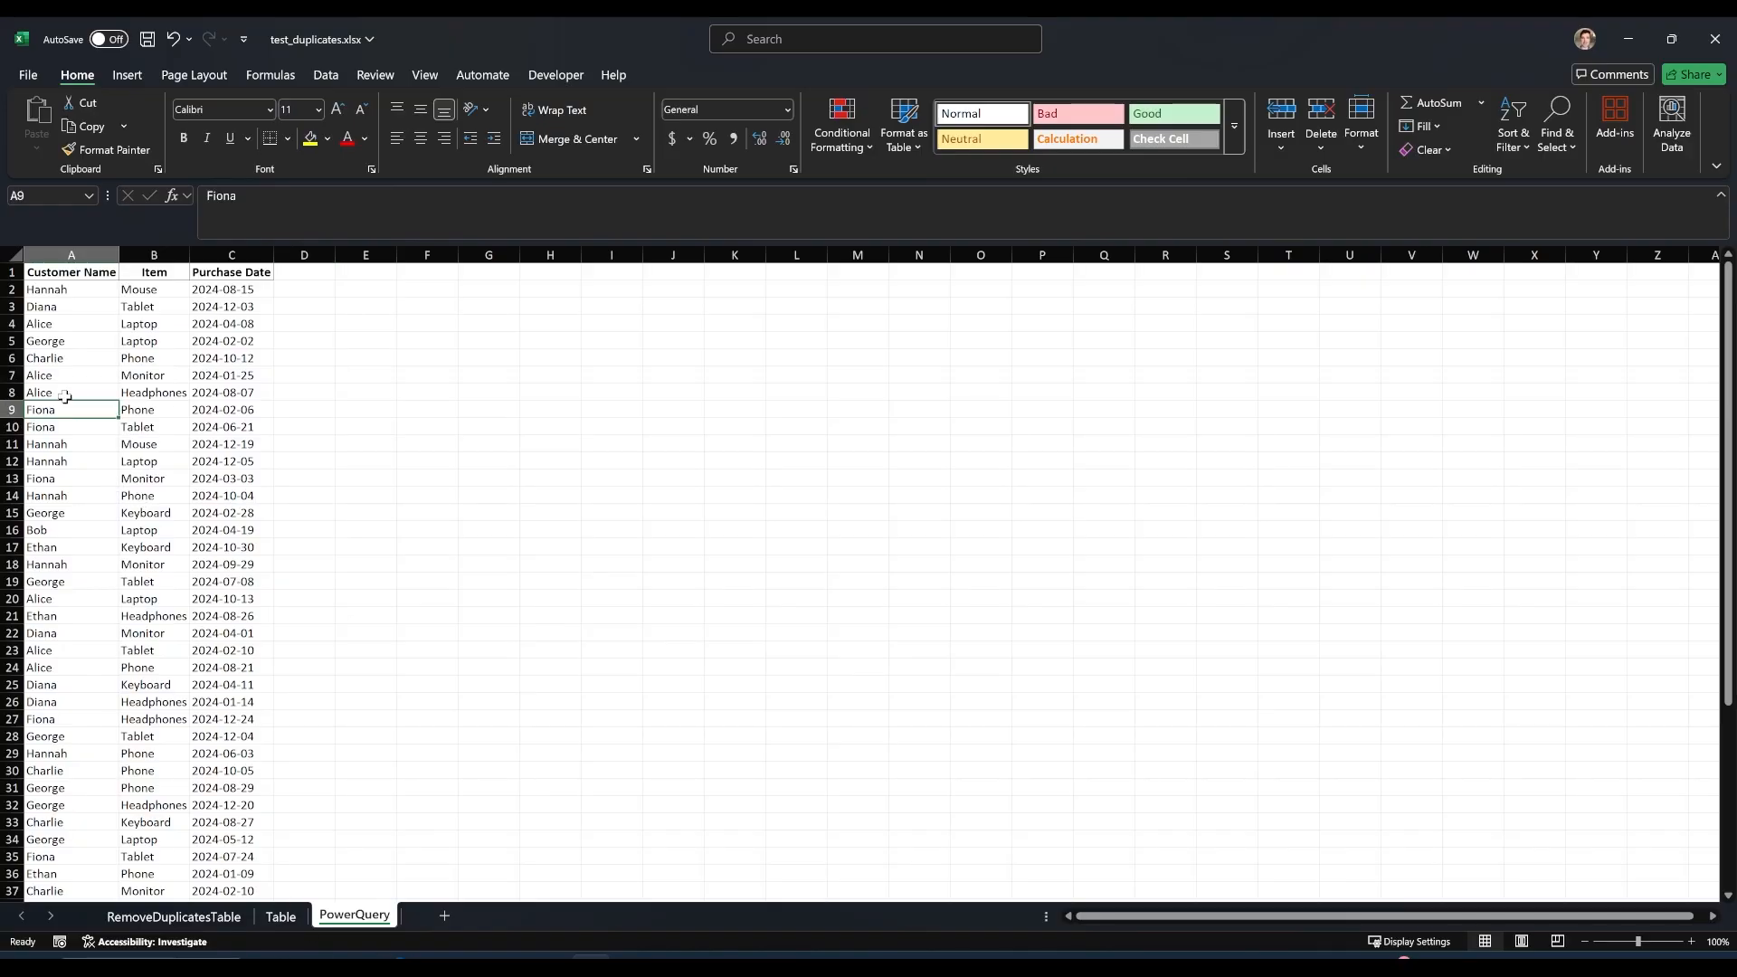
left_click(67, 372)
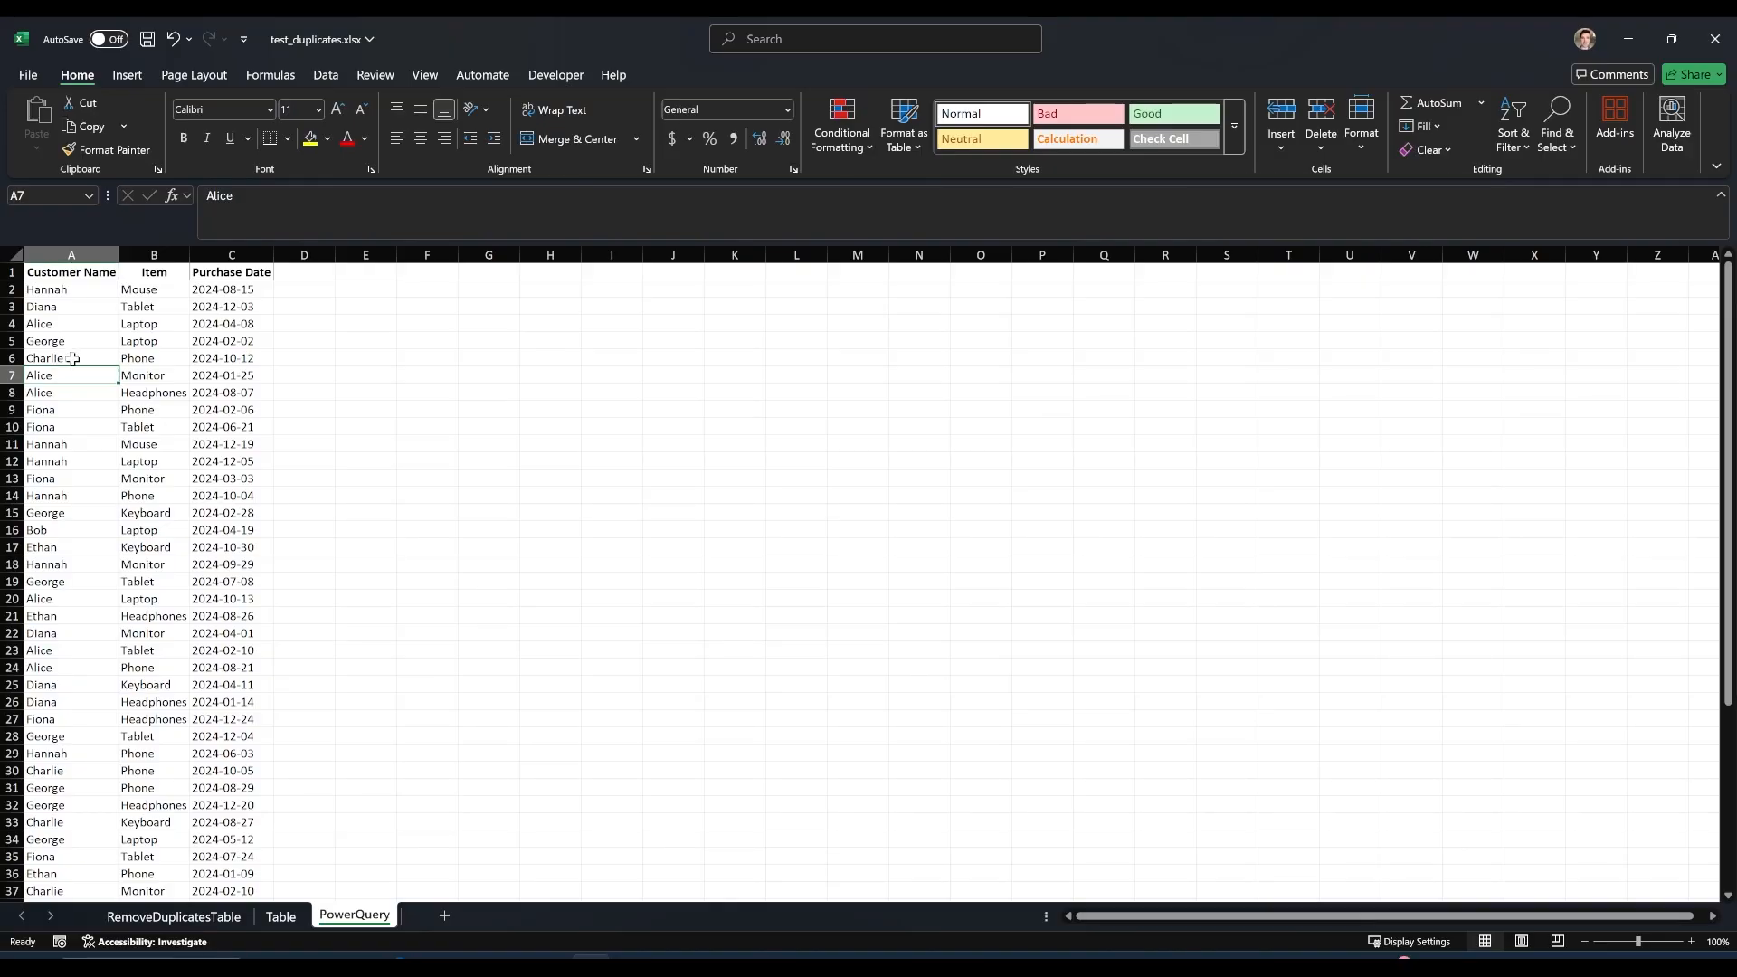
key("ctrl+a")
left_click(78, 402)
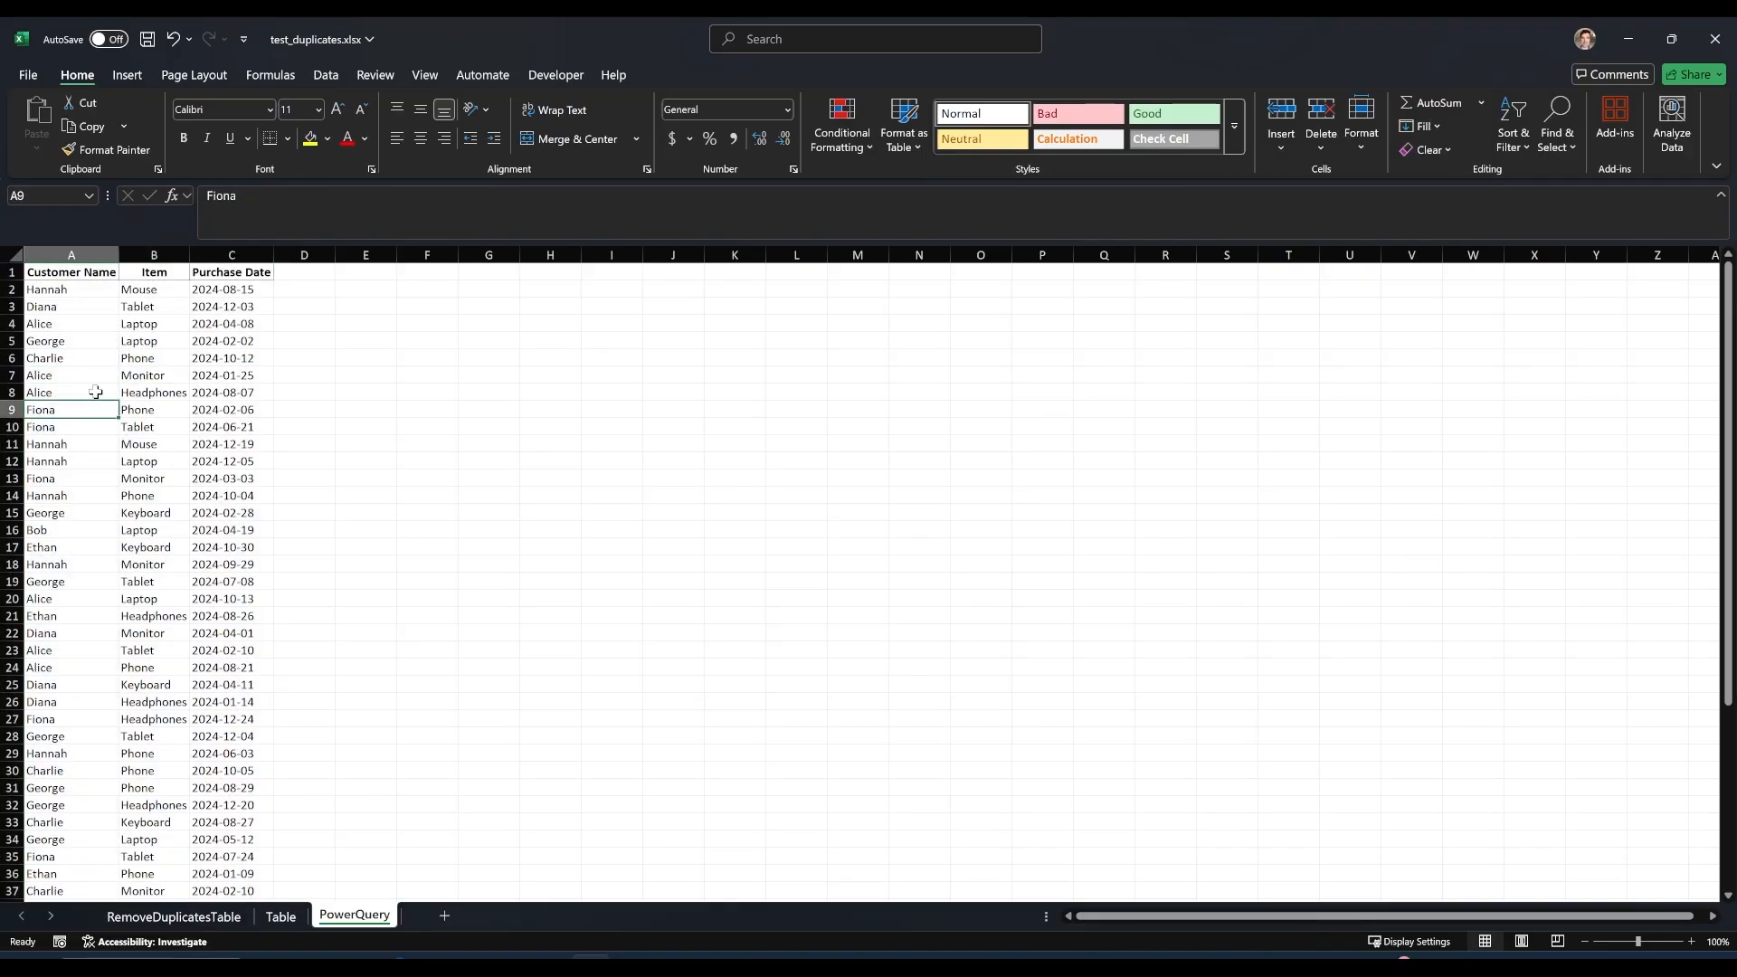
key("ctrl+a")
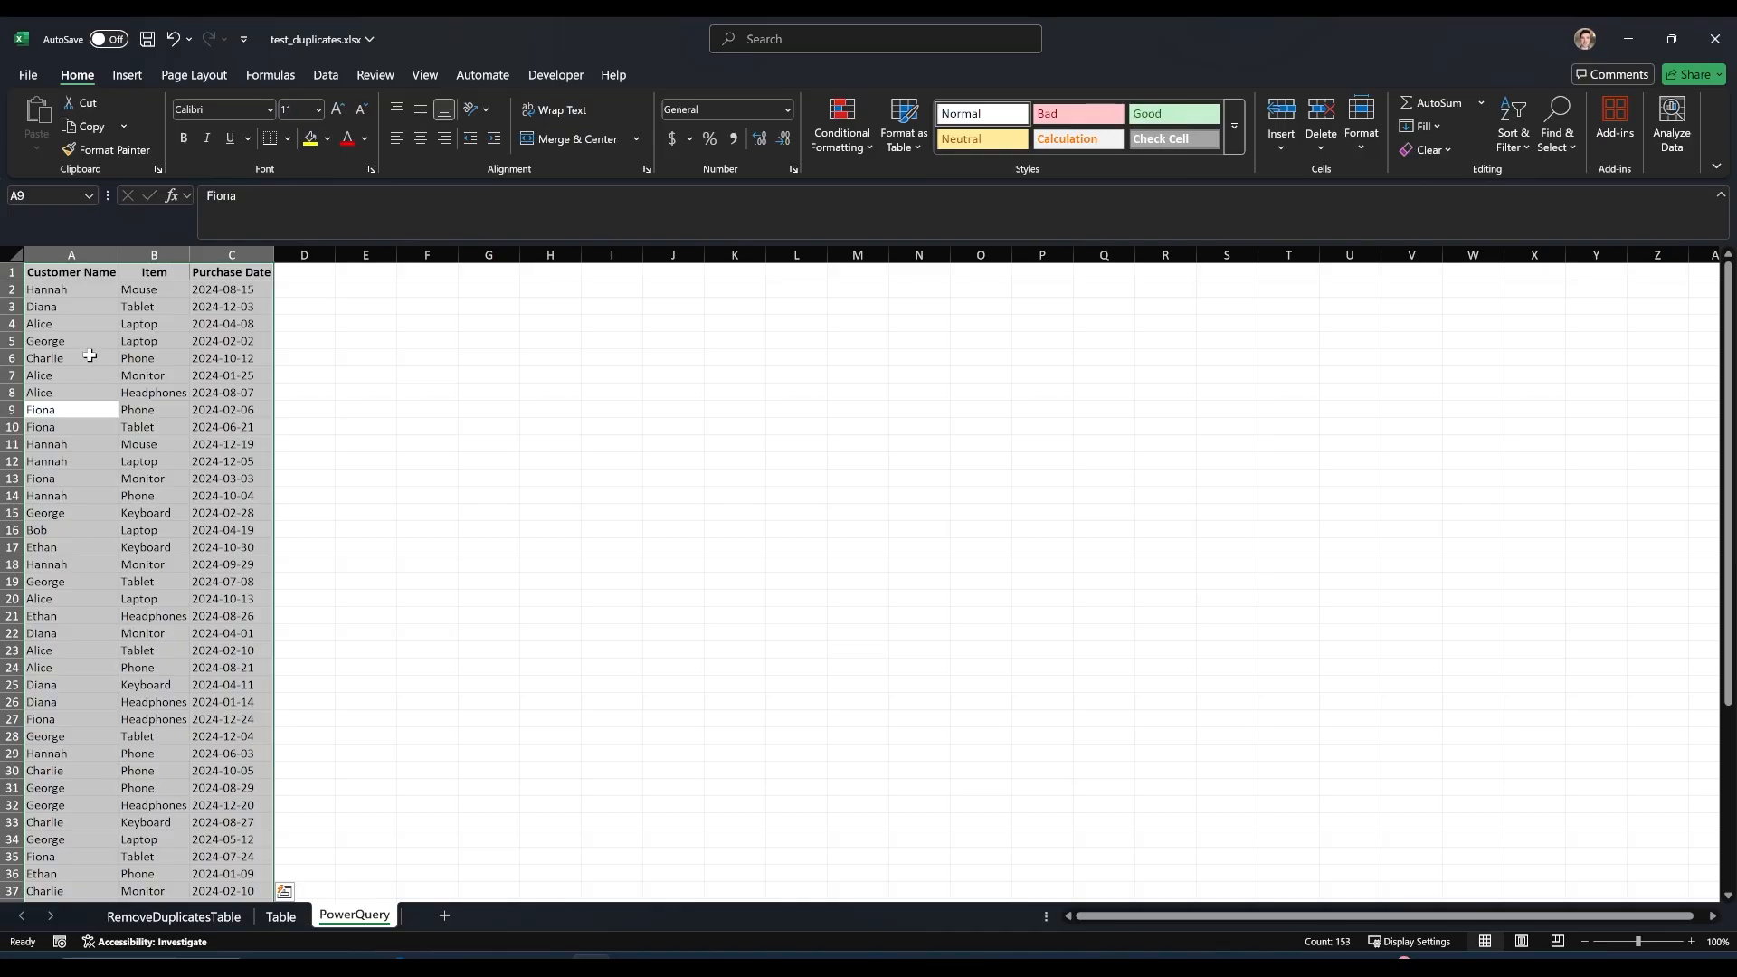
left_click(318, 76)
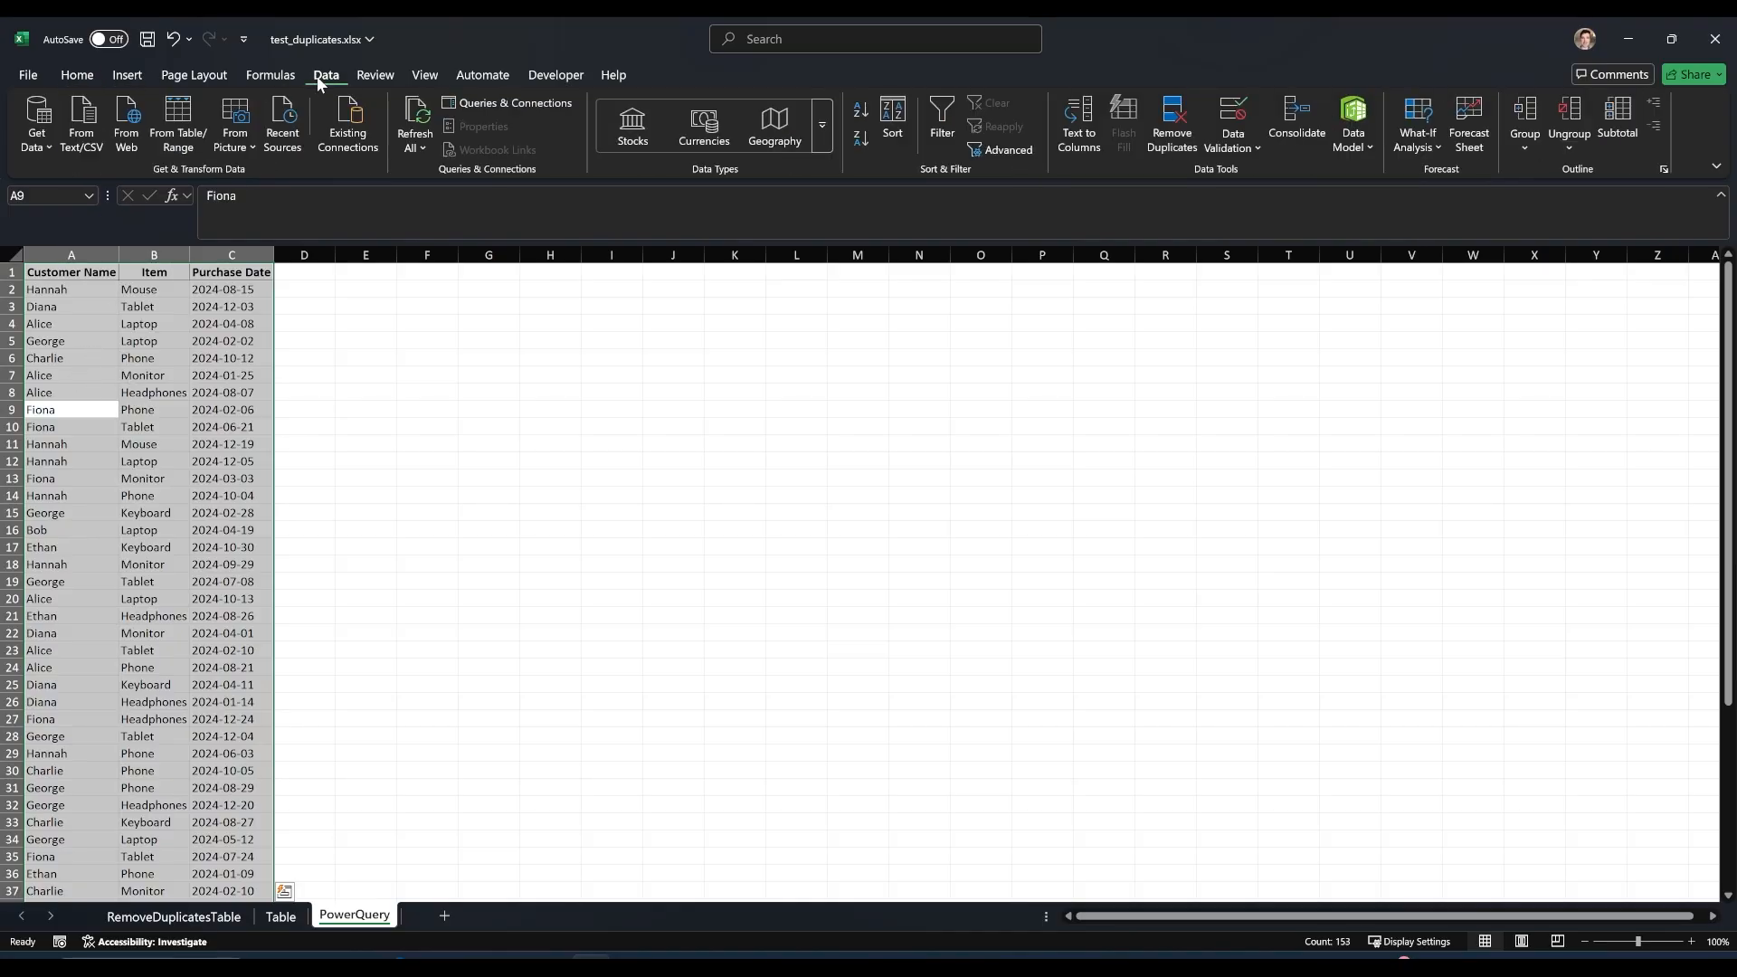
left_click(44, 145)
mouse_move(125, 176)
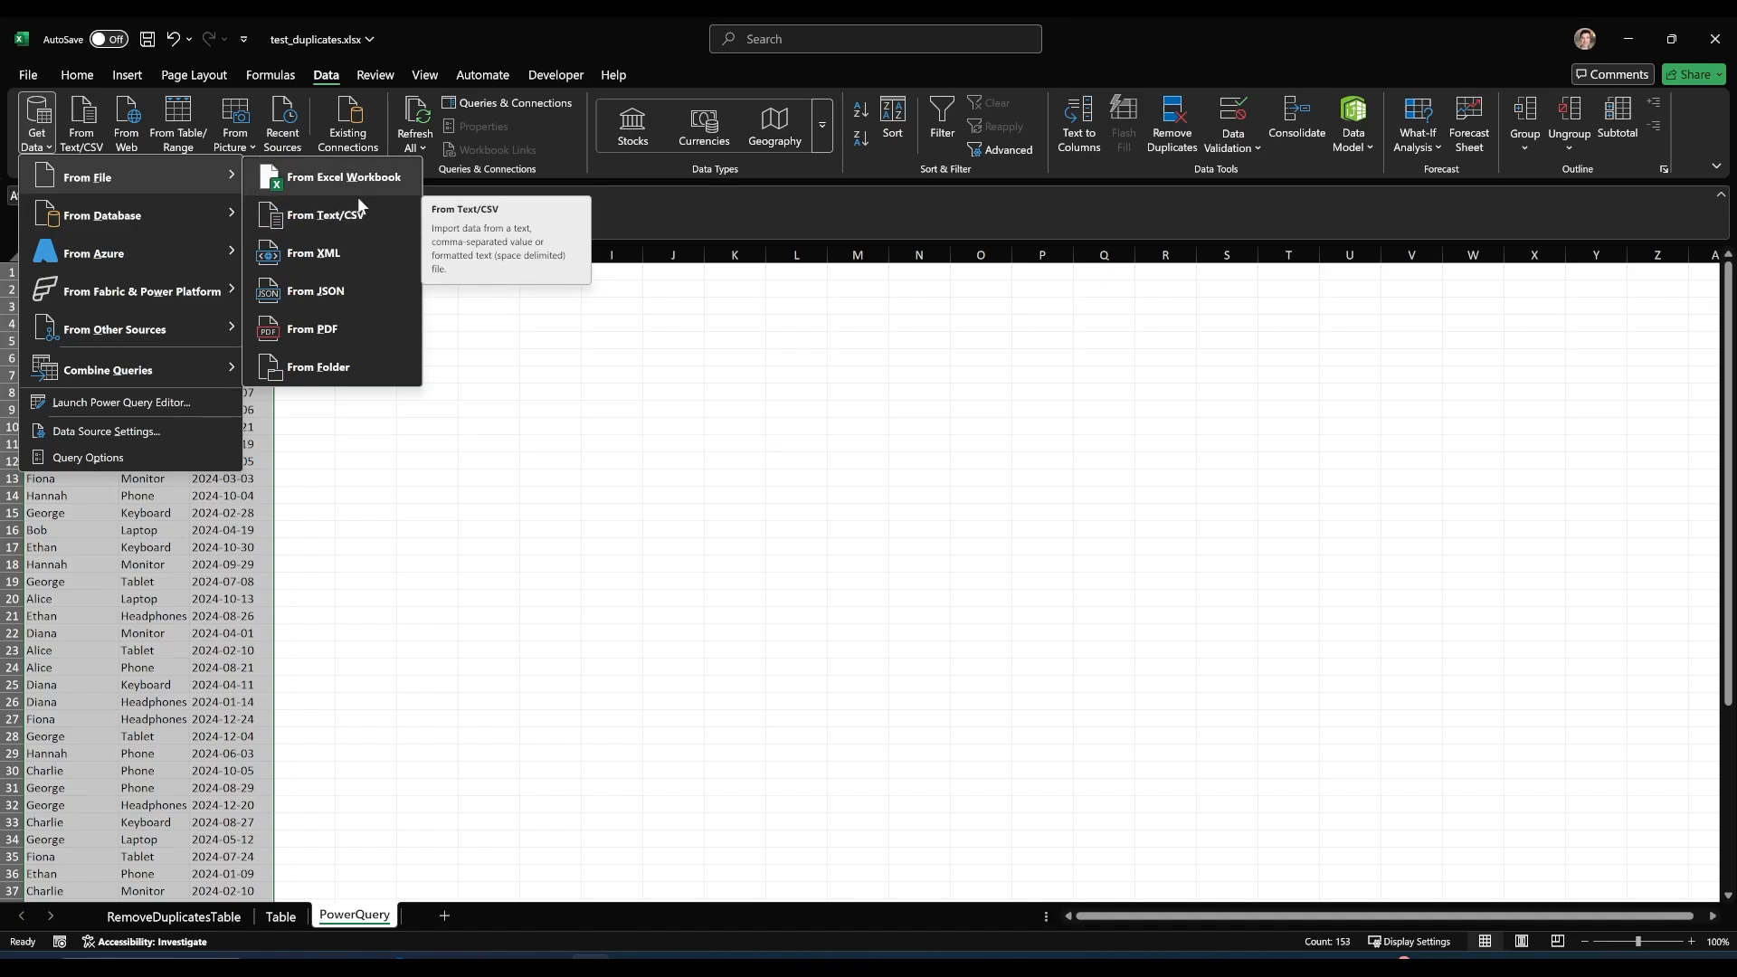
mouse_move(174, 328)
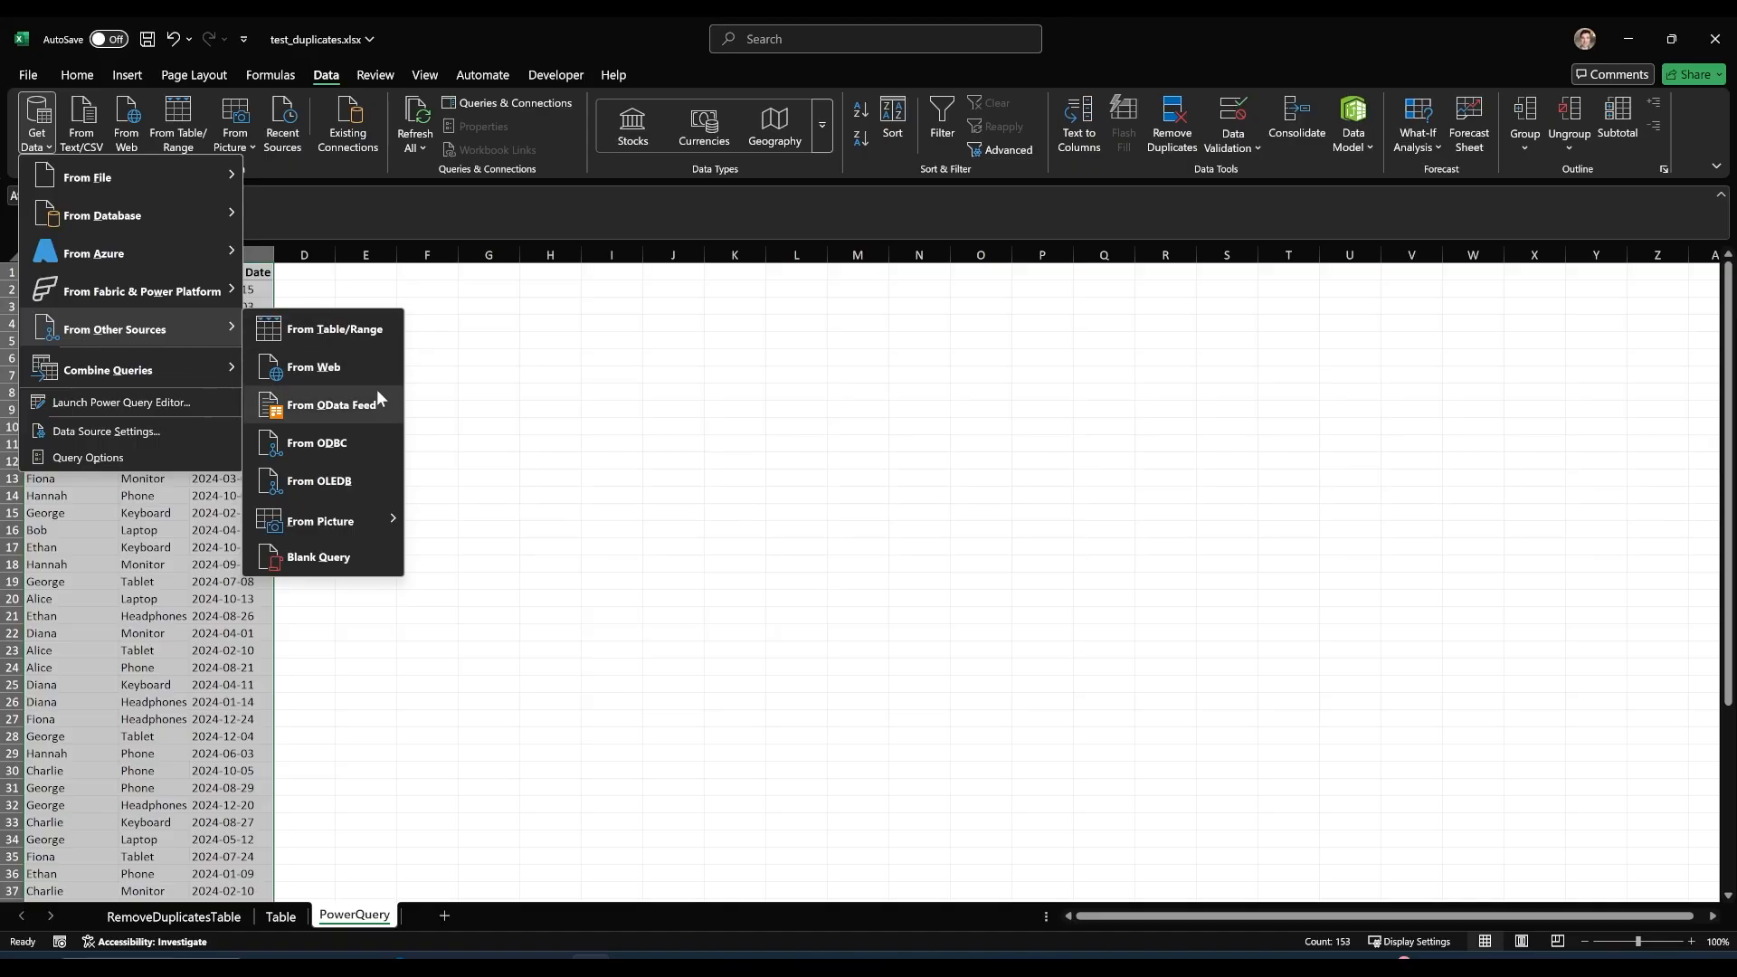
left_click(355, 335)
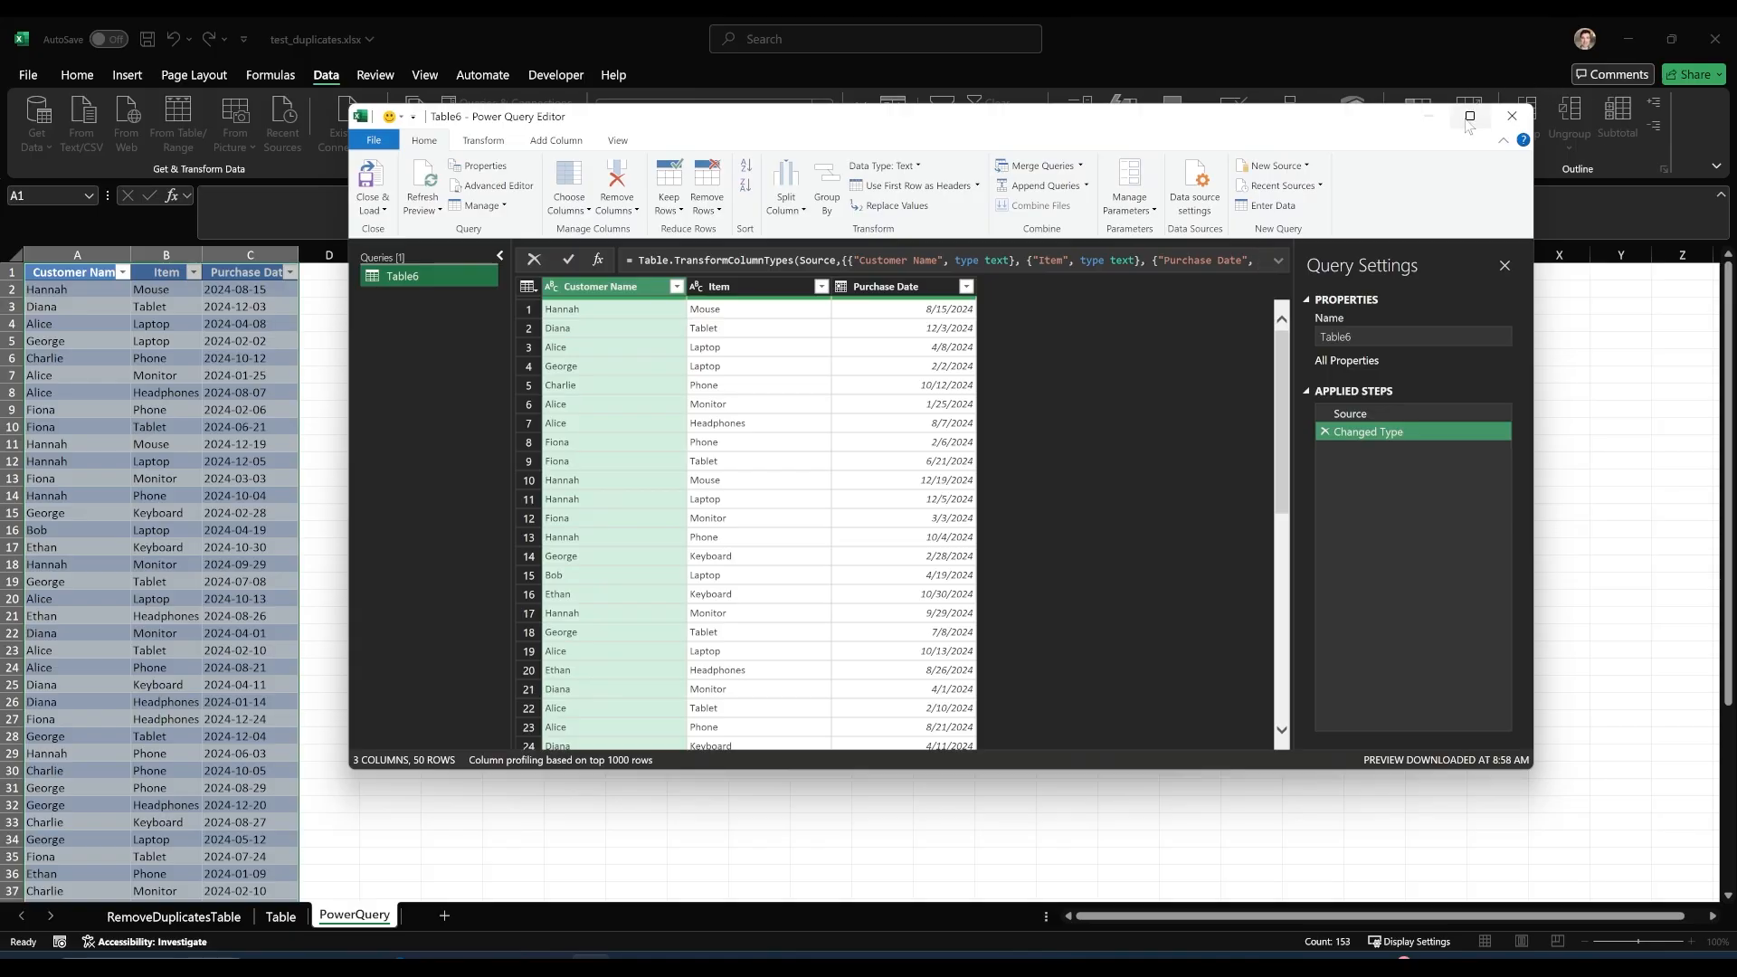
left_click_drag(1531, 768, 1639, 847)
left_click_drag(970, 123, 906, 104)
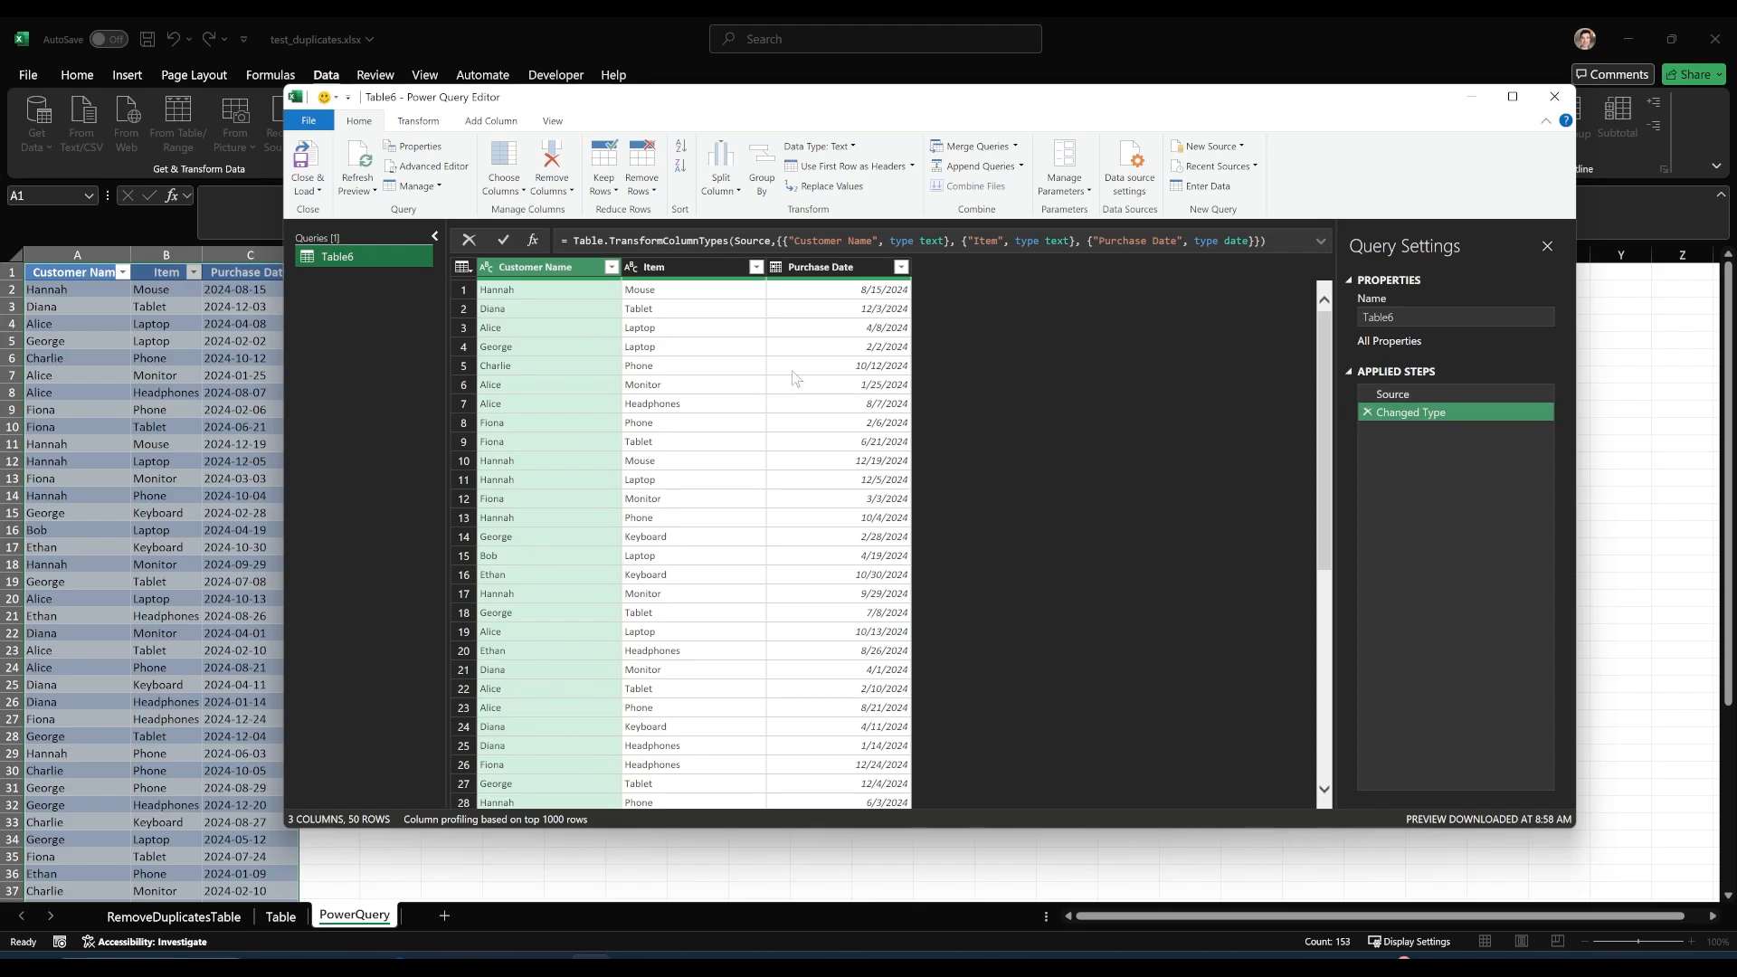
Sort the query by Customer Name, Item and Purchase Date, all descending, and check the first customer's repeated mouse purchases.
left_click(611, 268)
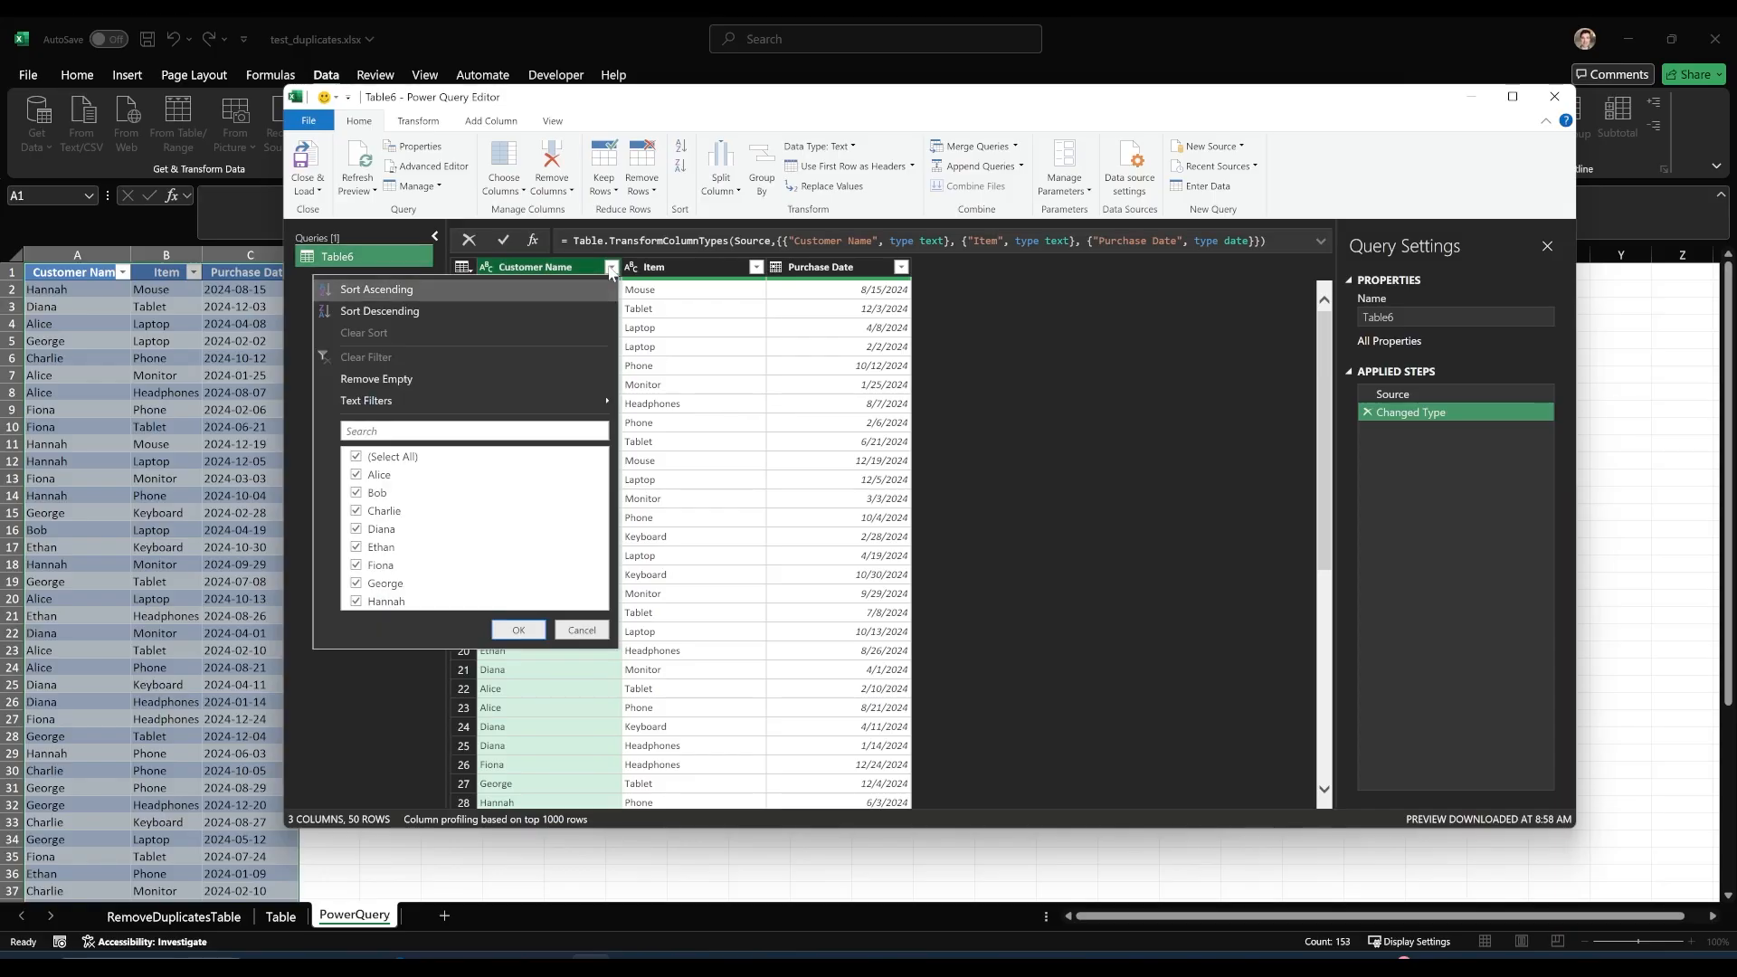
left_click(453, 312)
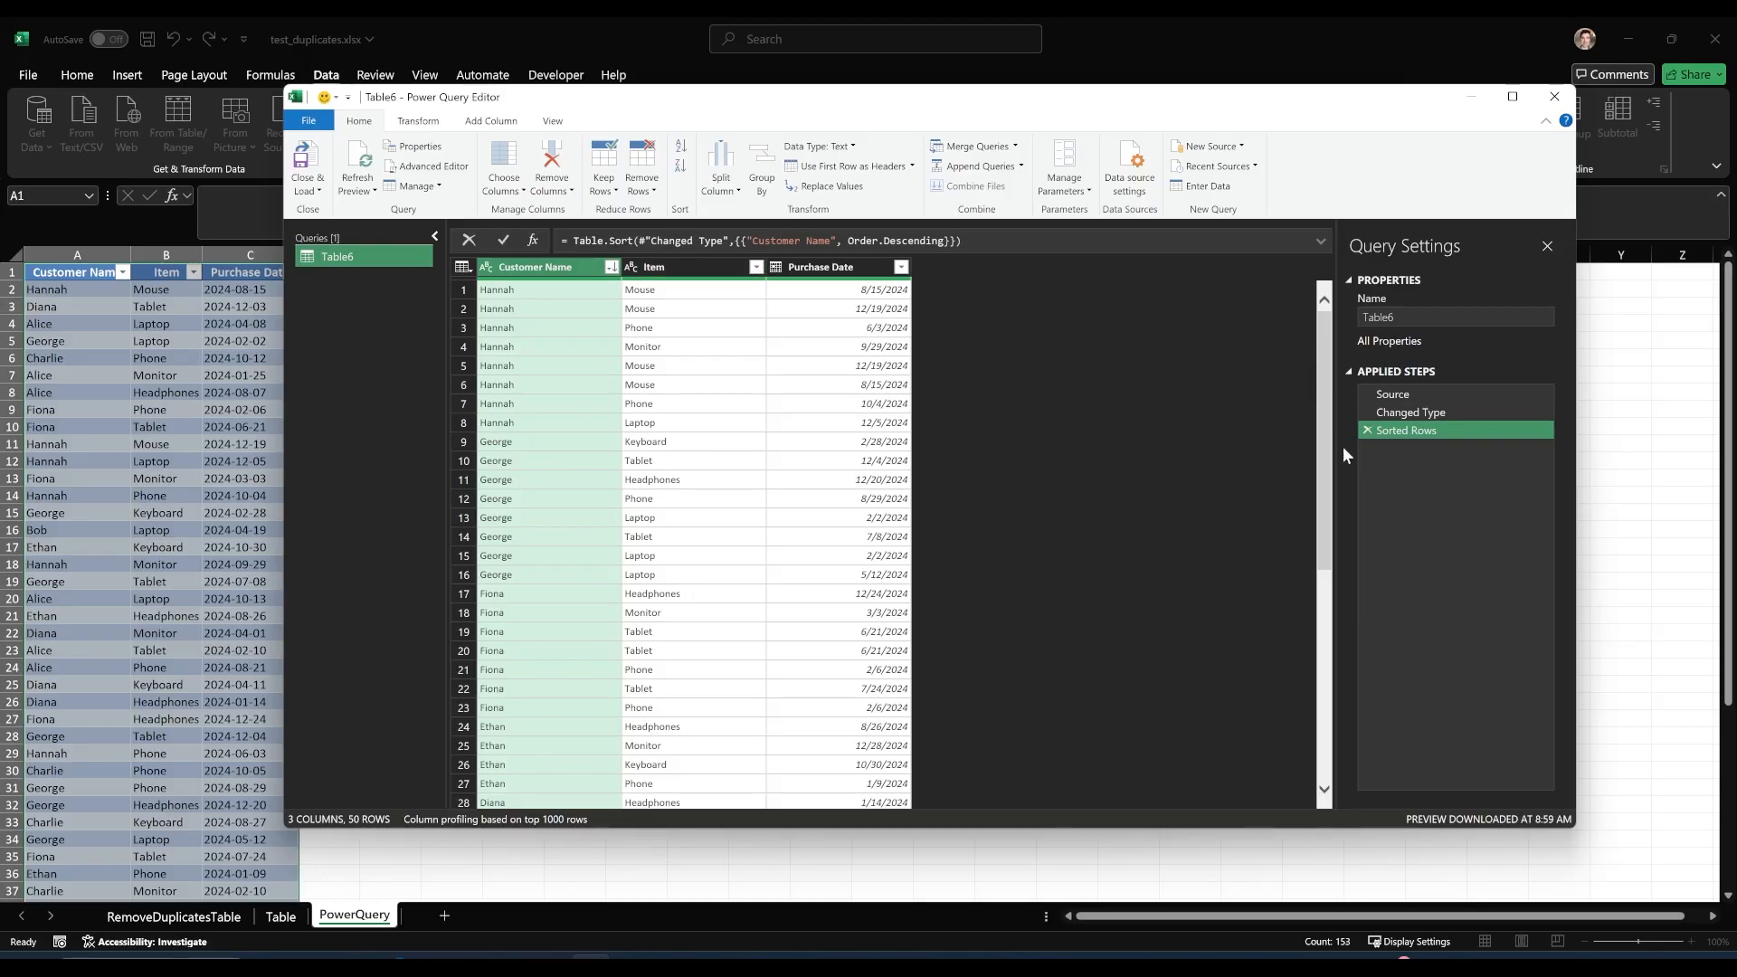
left_click(756, 267)
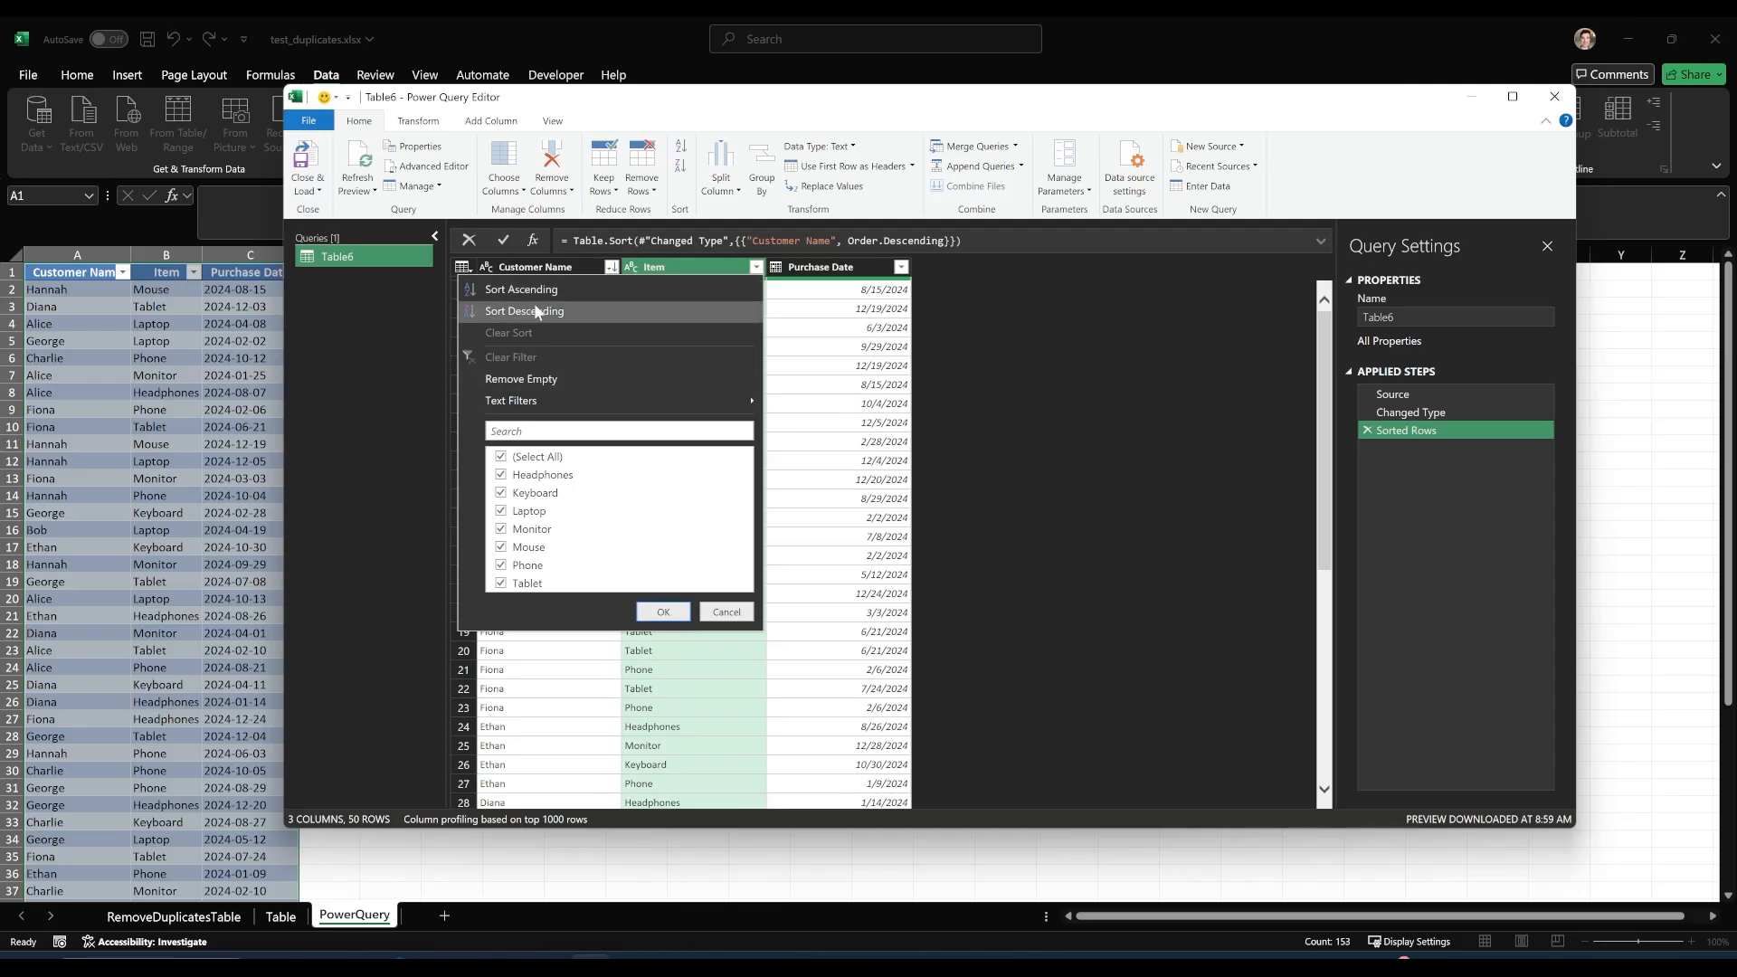
left_click(544, 314)
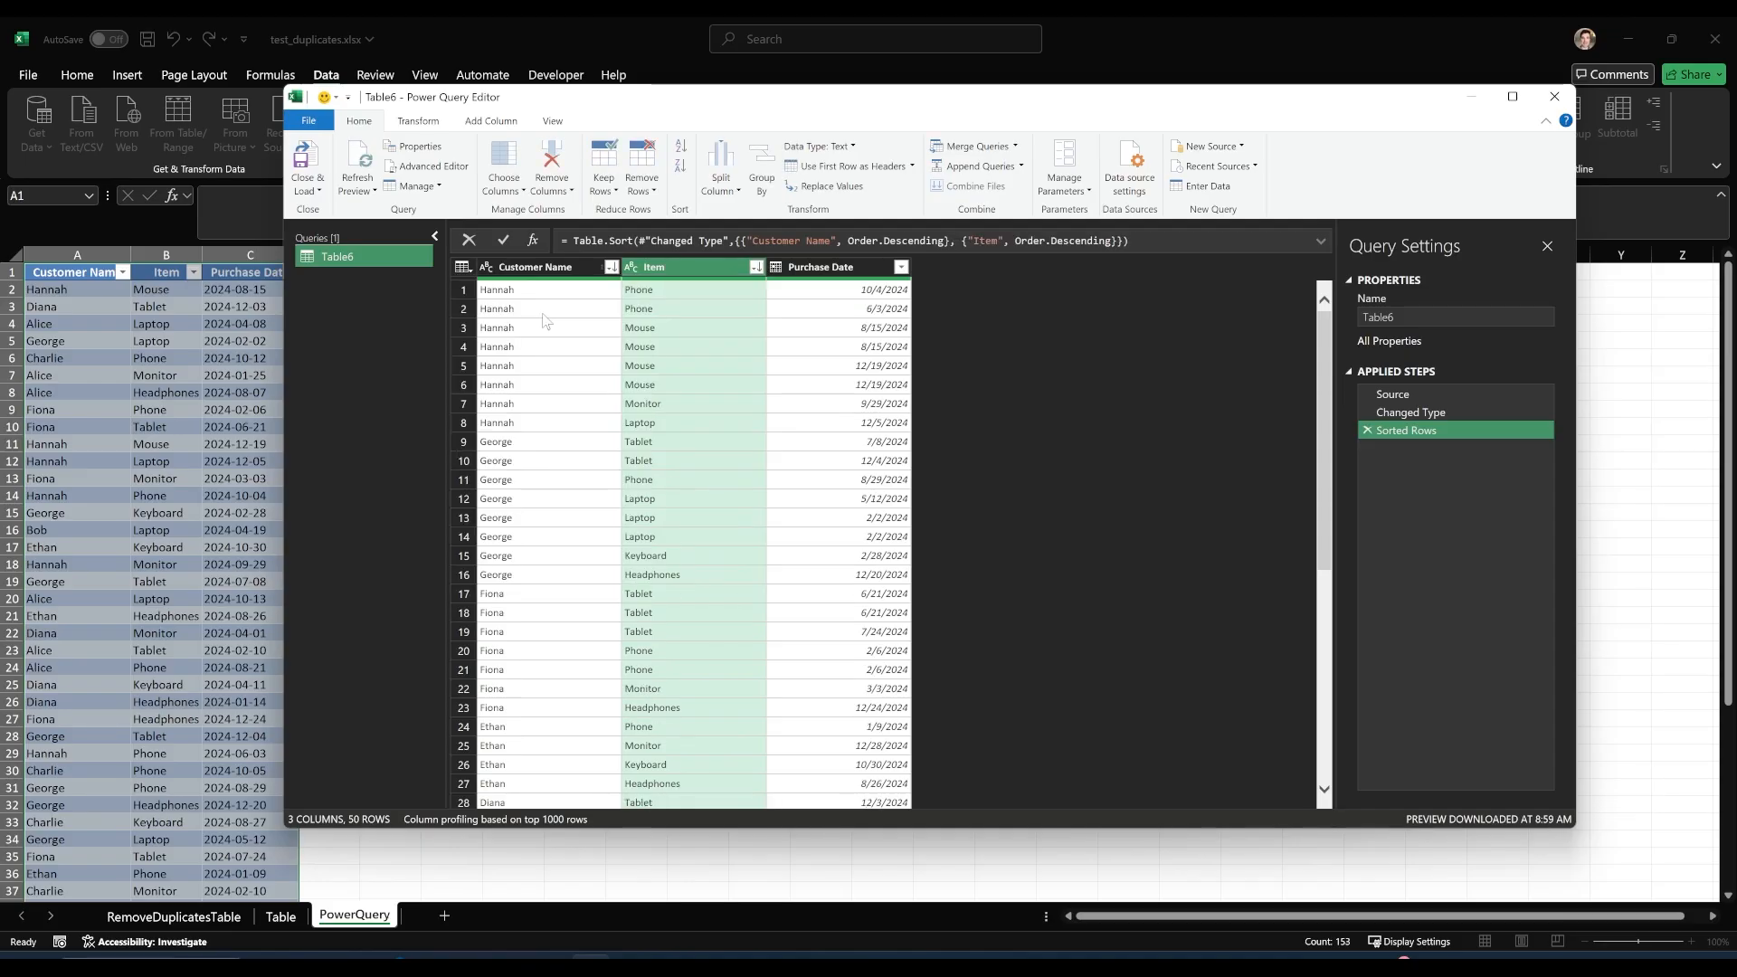
left_click(901, 267)
left_click(682, 315)
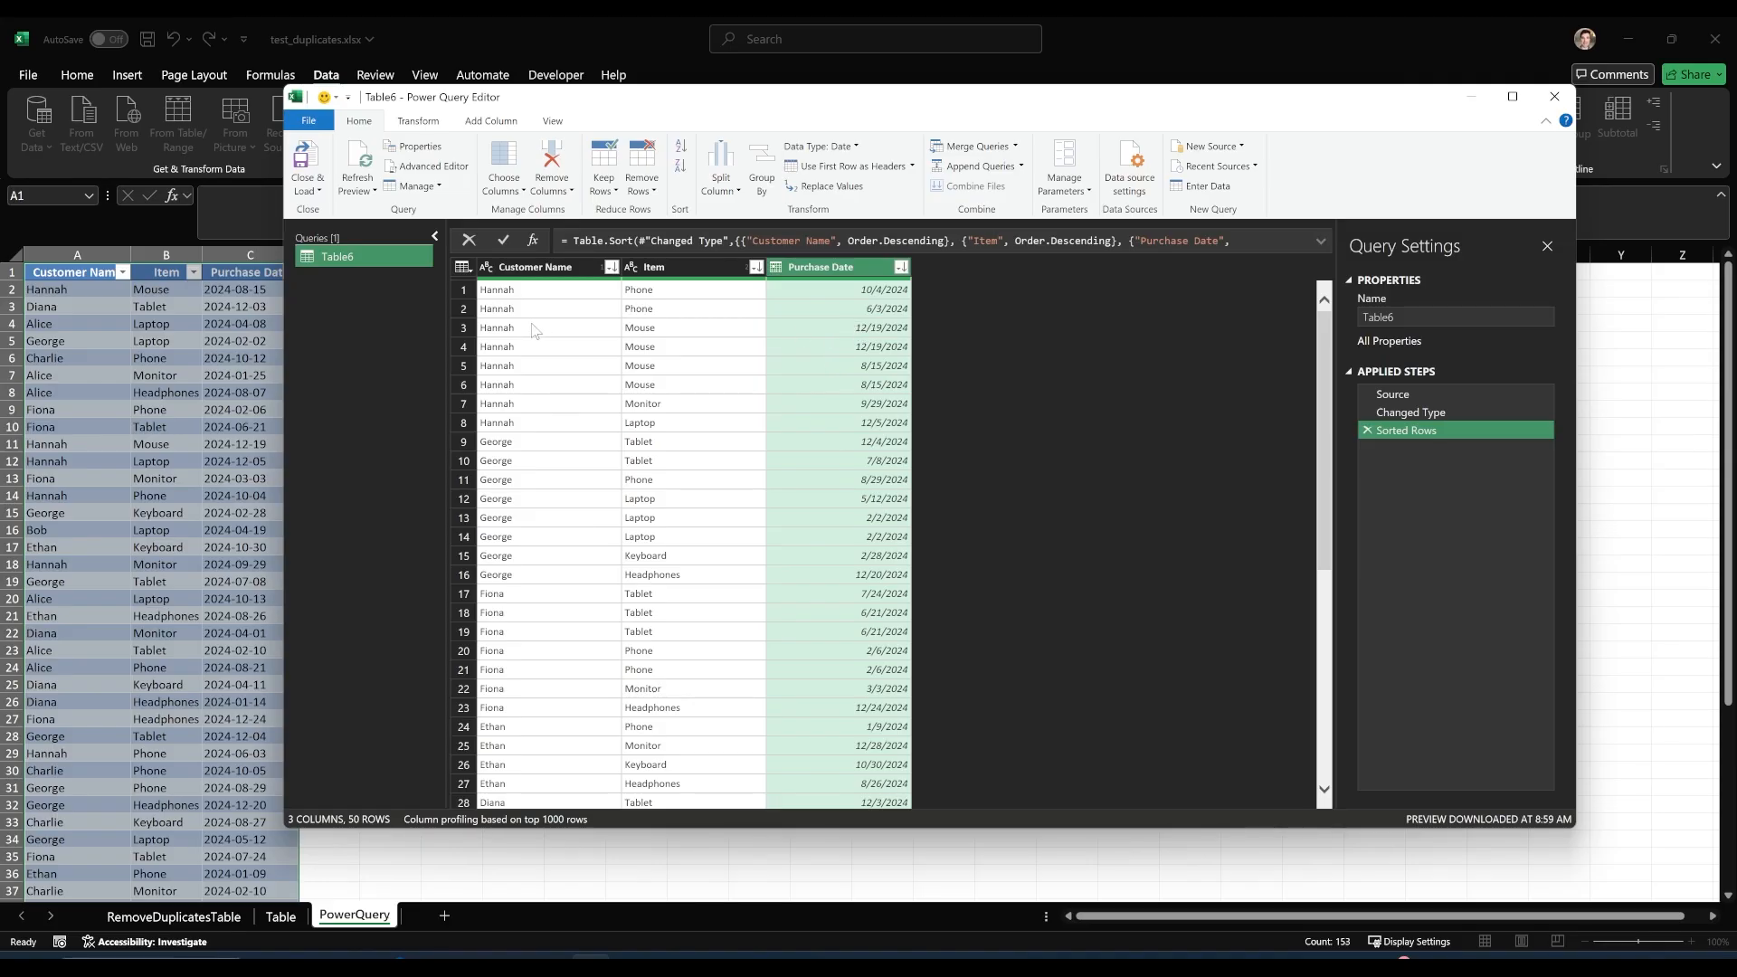
left_click(876, 336)
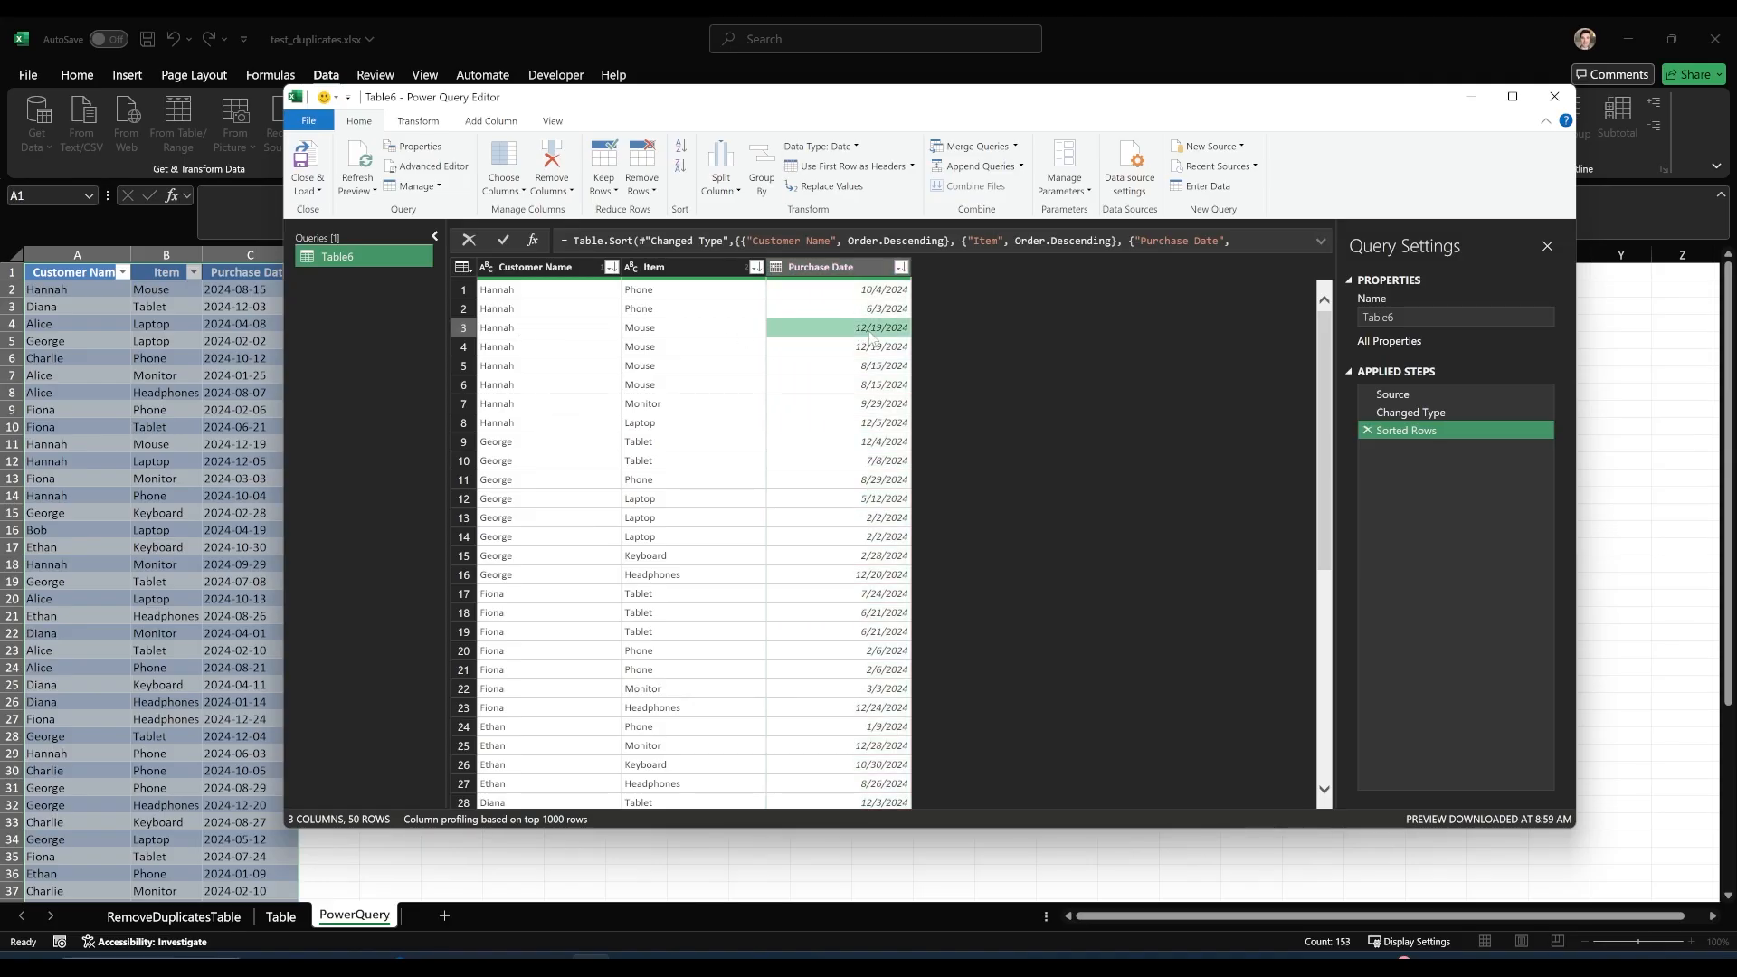
left_click(545, 331)
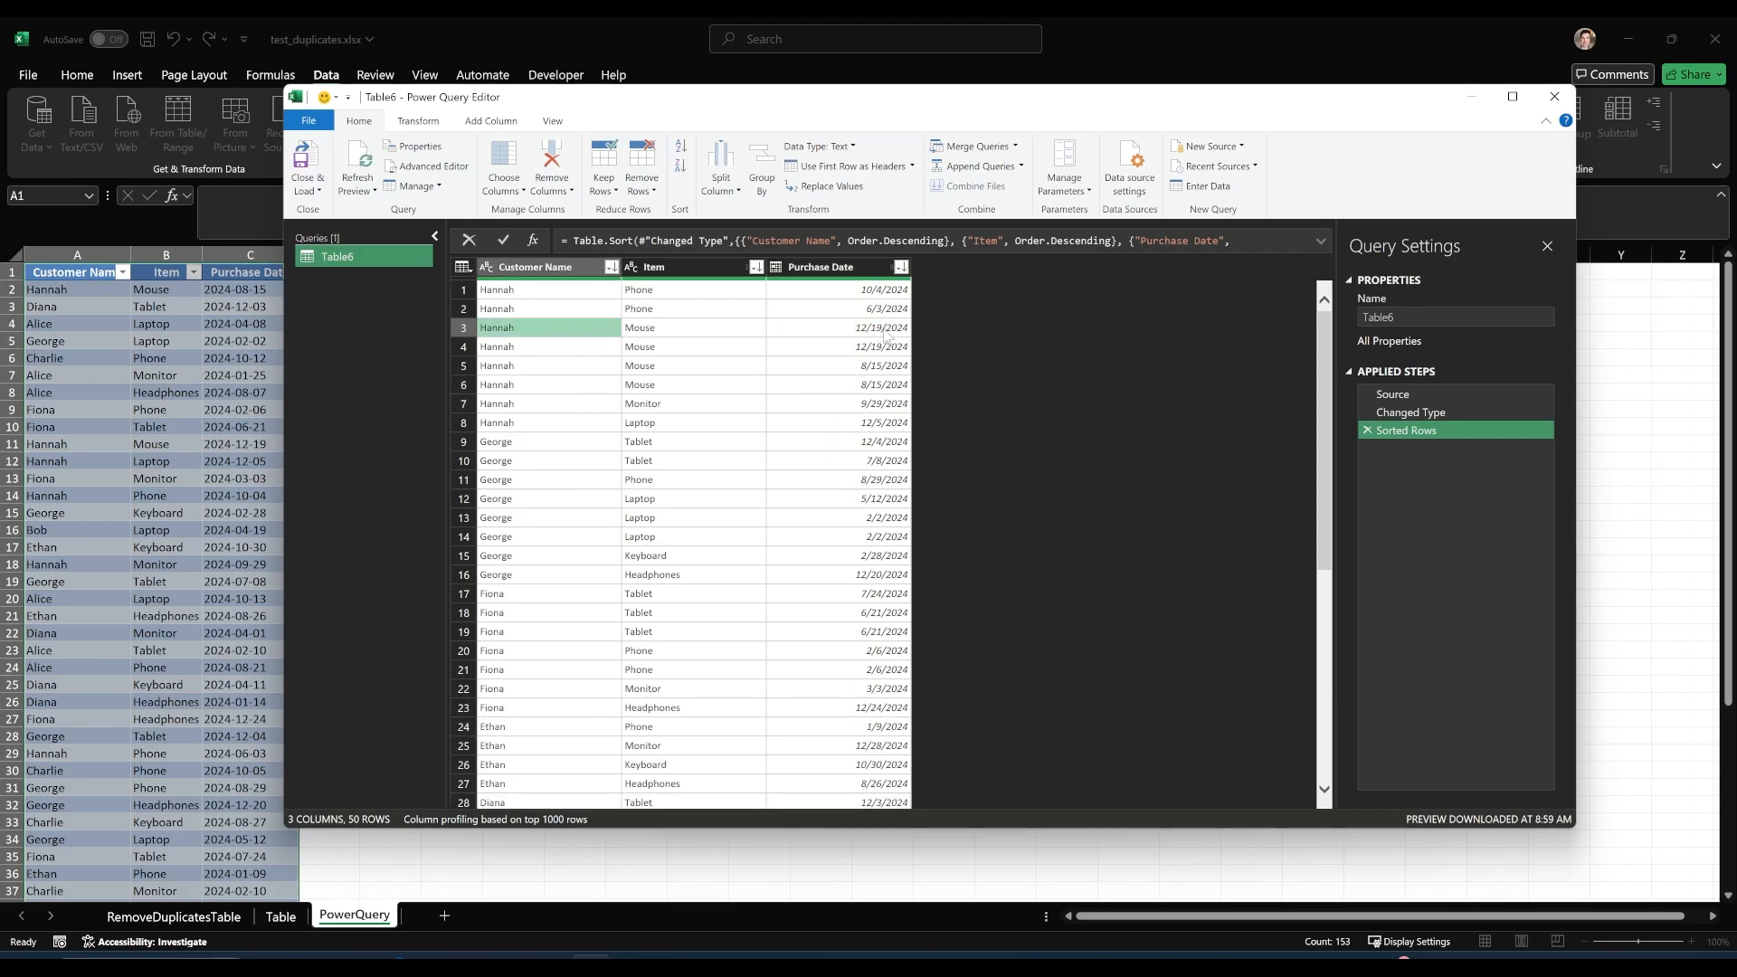
left_click(883, 366)
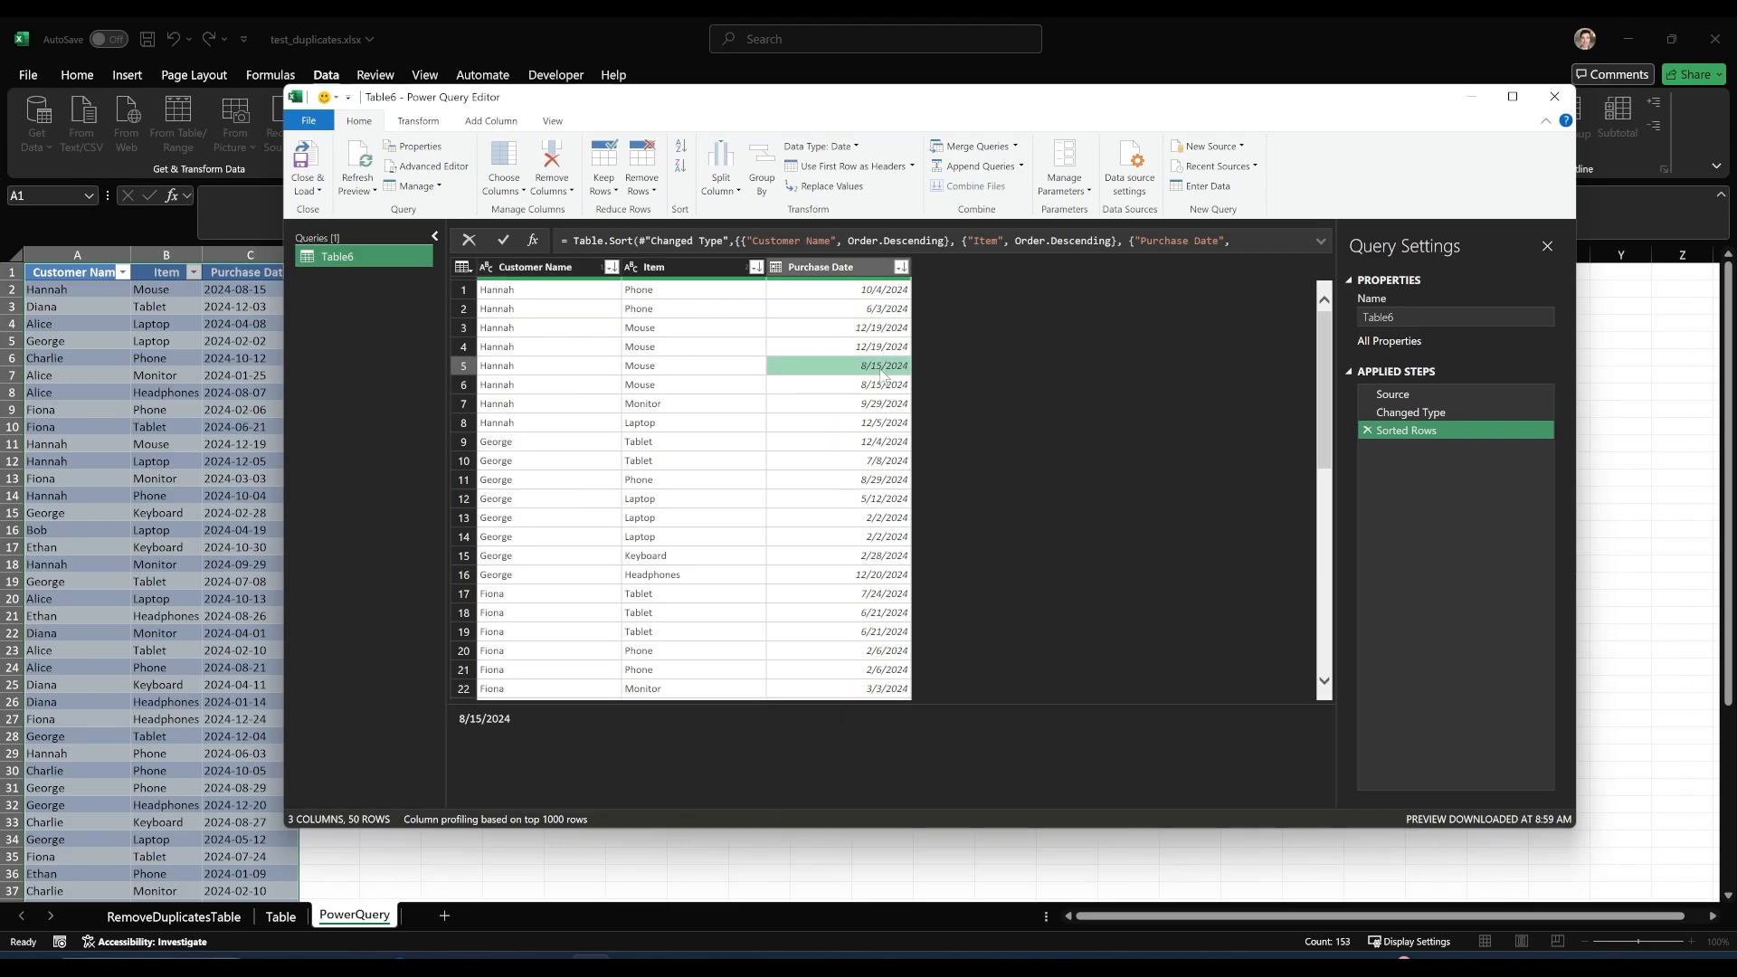
left_click(885, 329)
left_click(556, 331)
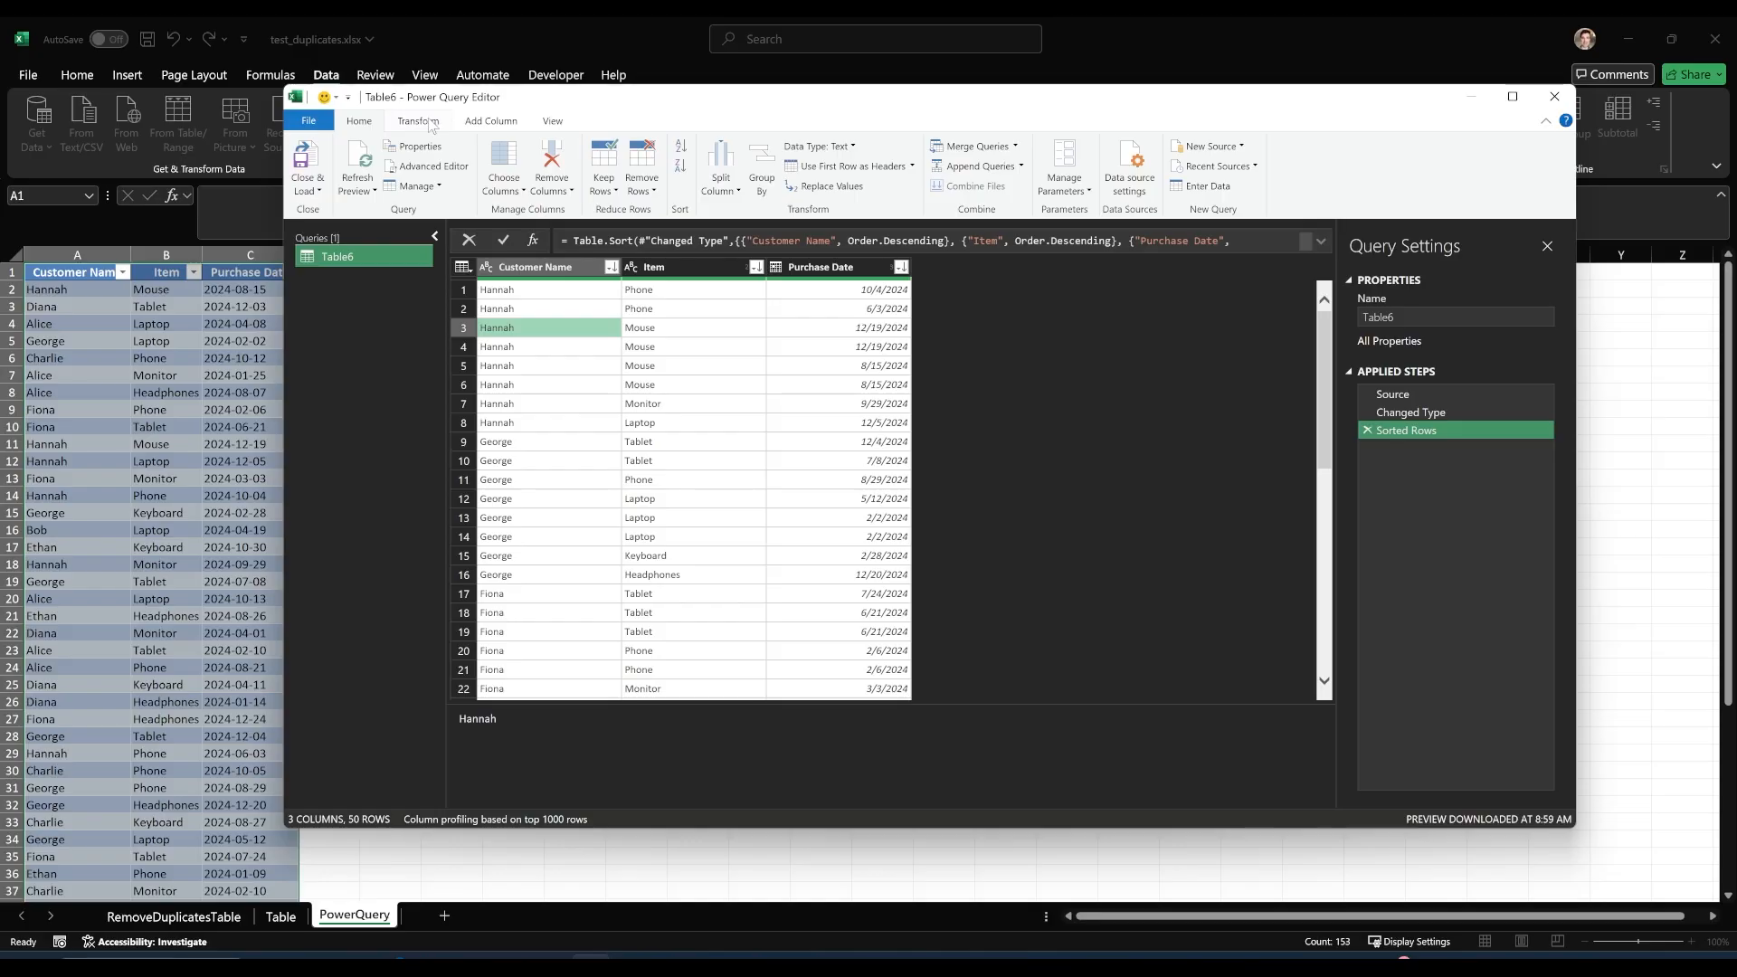
Try removing duplicates based on the Customer Name column alone, and delete the resulting applied step.
left_click(524, 403)
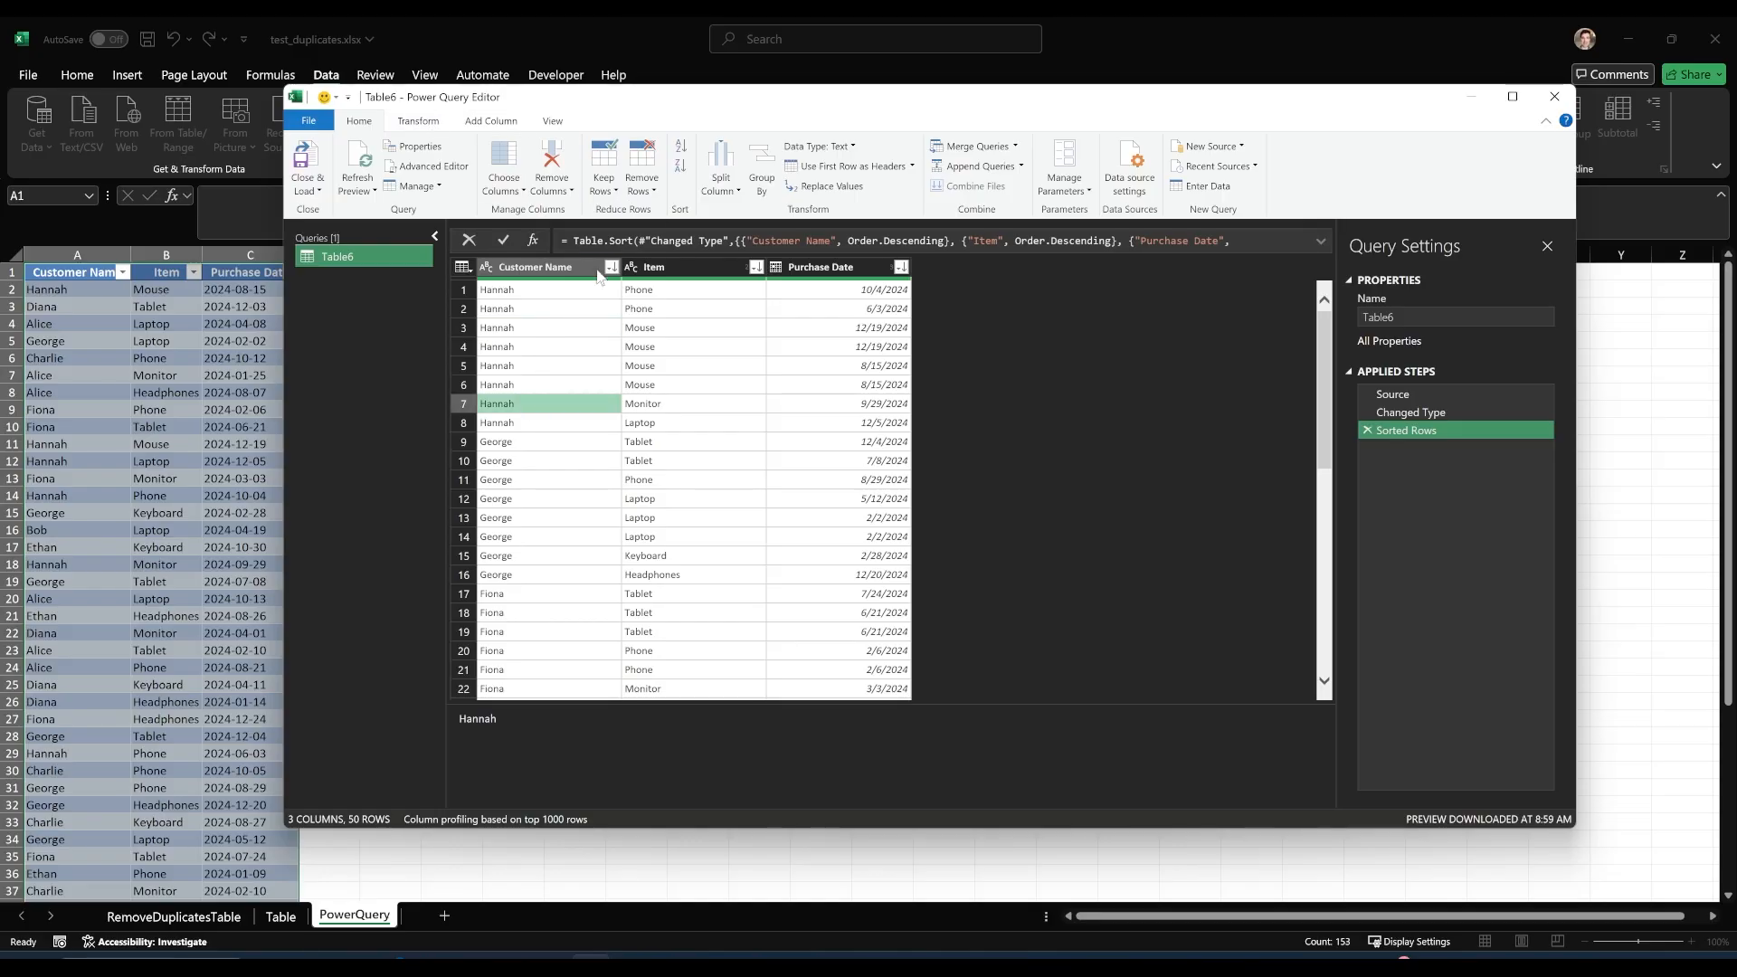
left_click(651, 192)
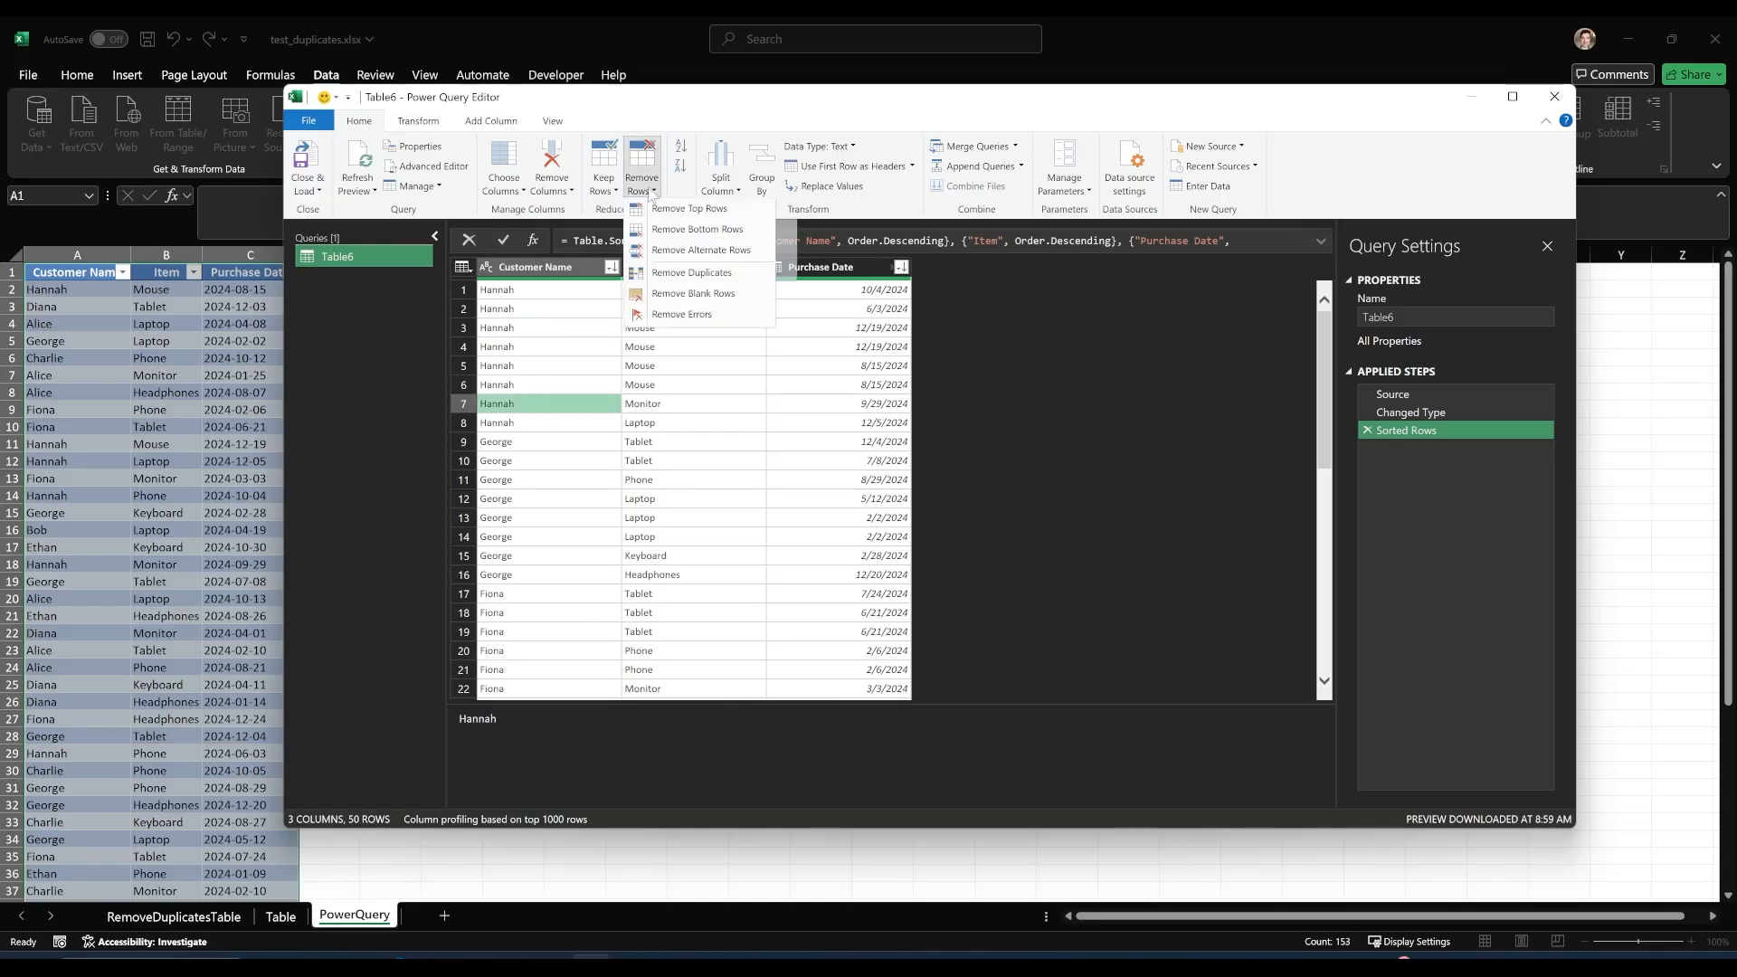
left_click(706, 274)
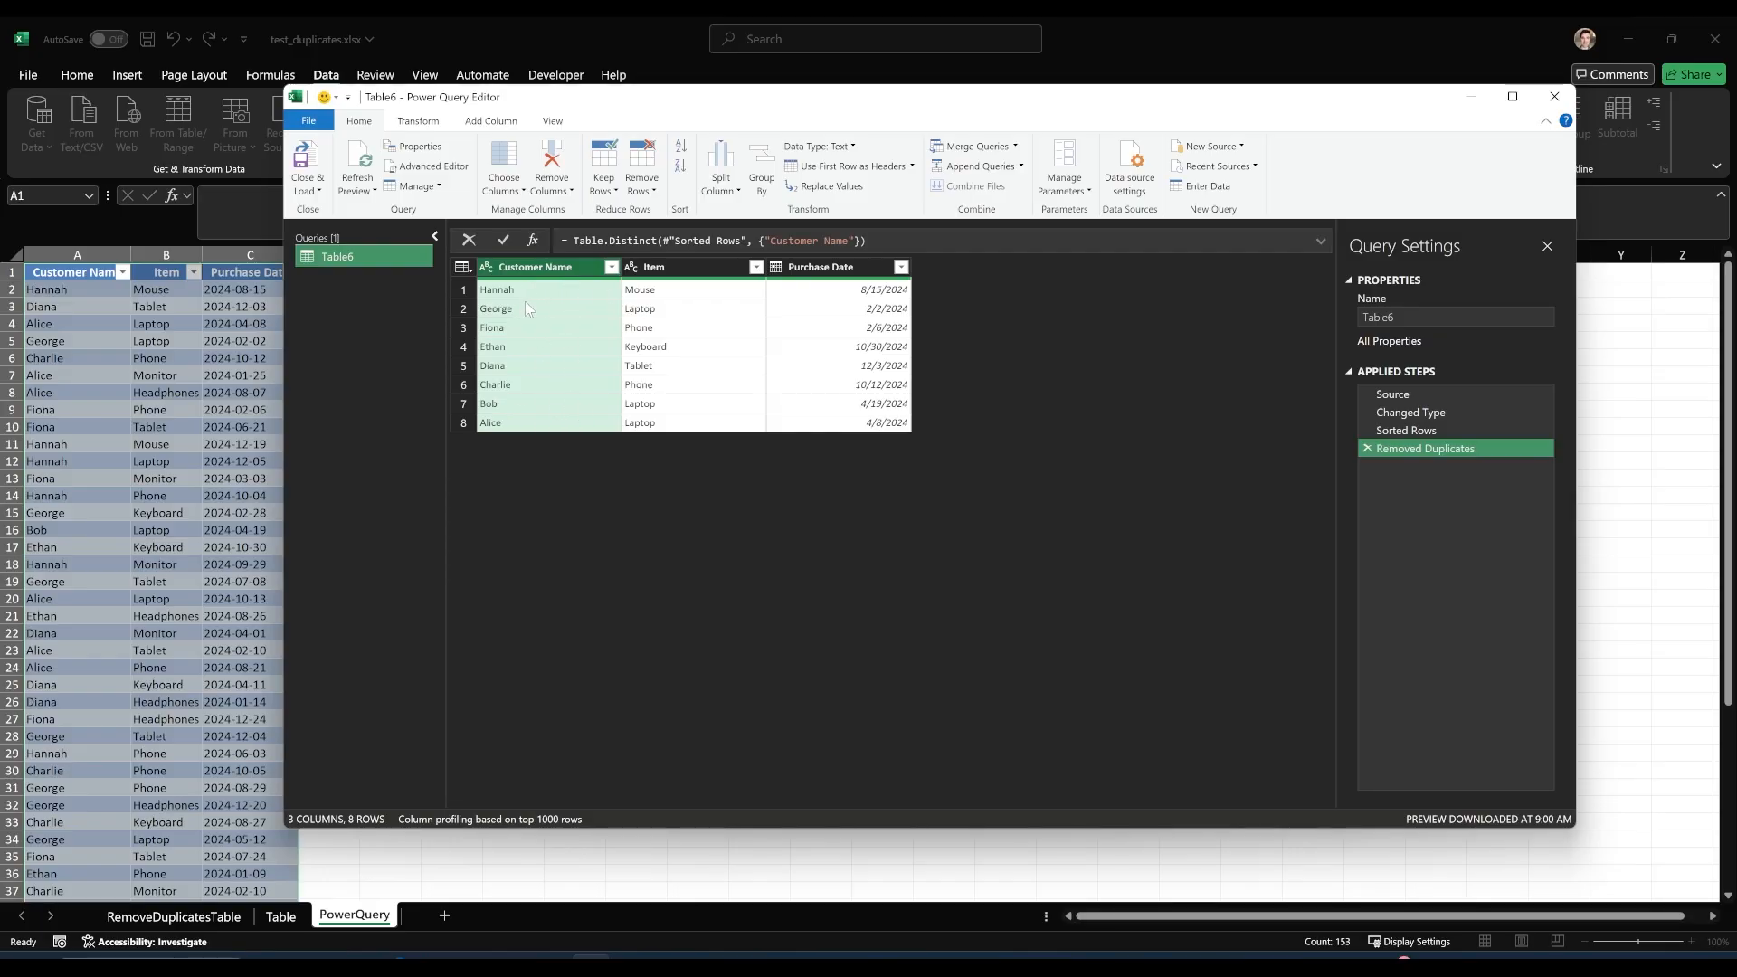
left_click(1368, 448)
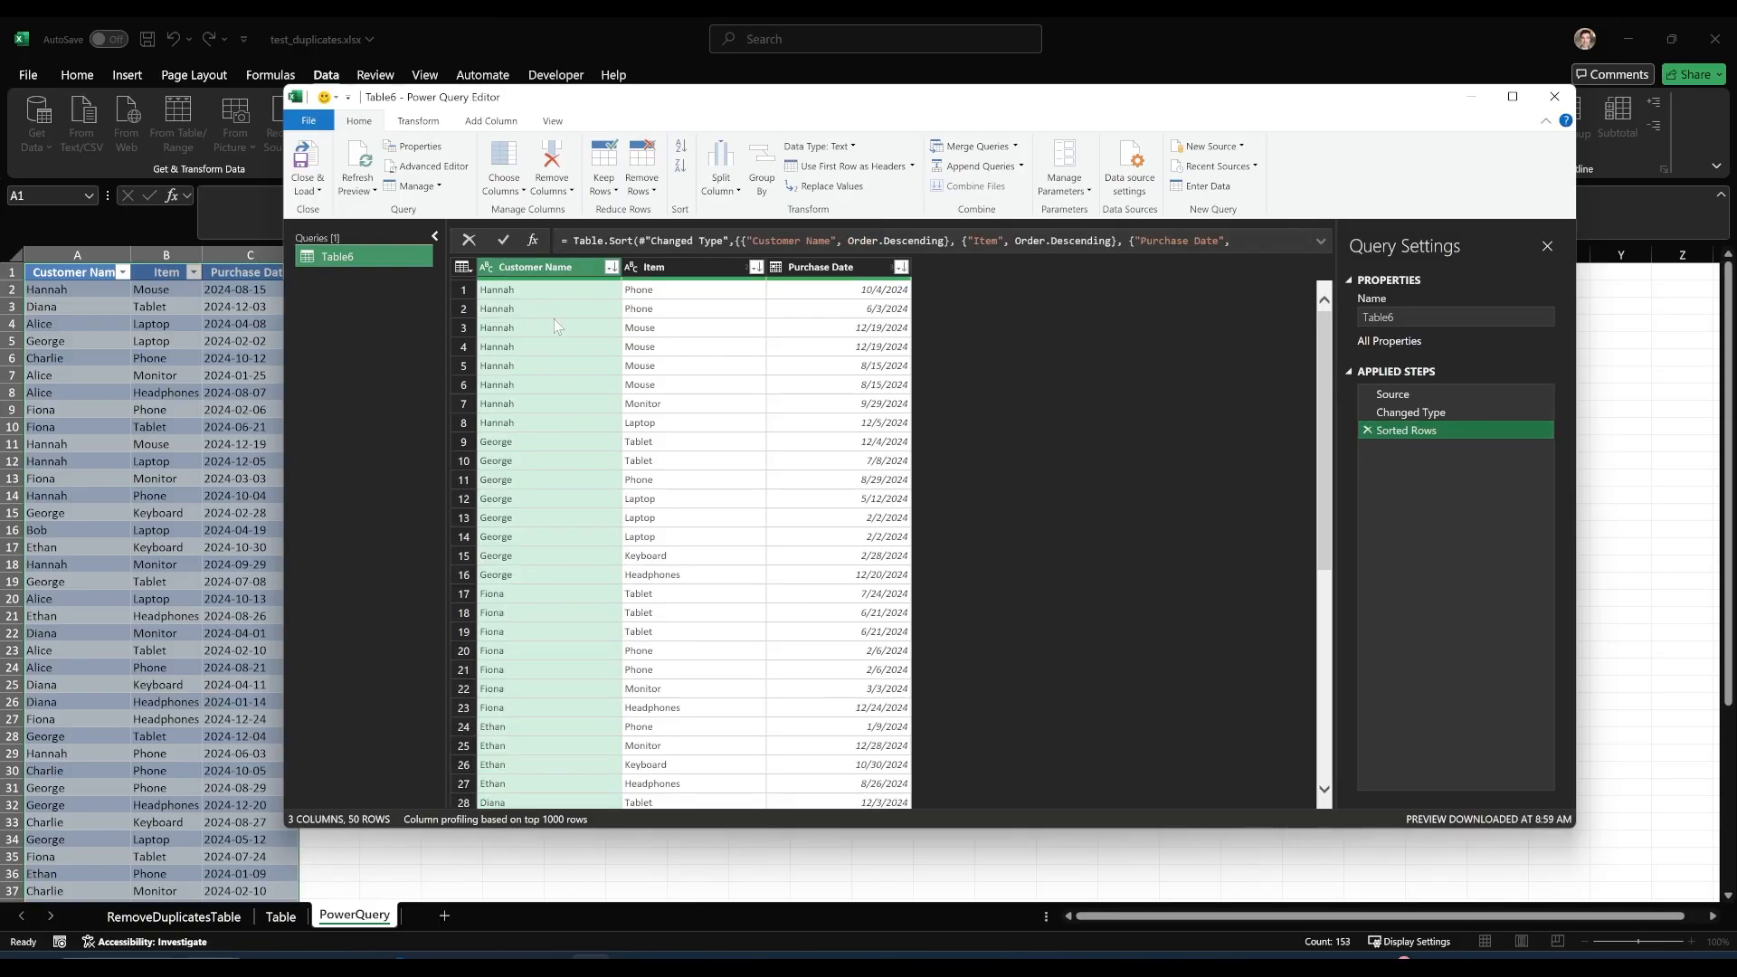
Remove duplicate rows from the sorted query based on the Customer Name and Item columns together.
left_click(556, 327)
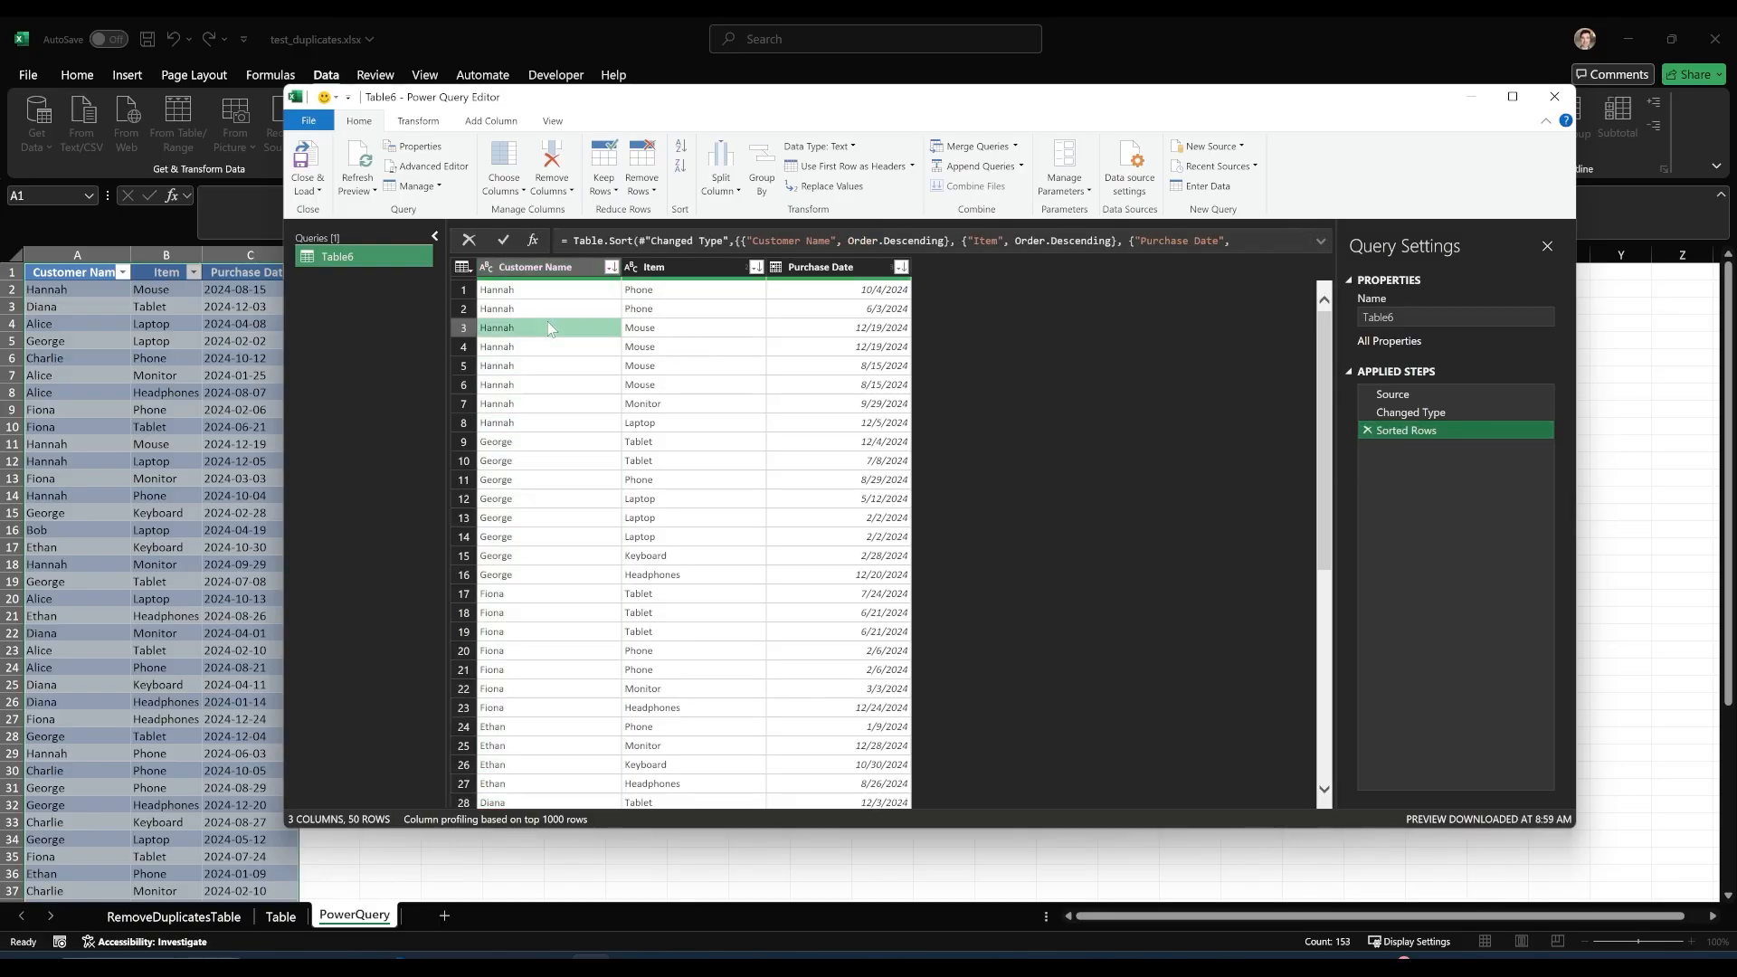
left_click(548, 269)
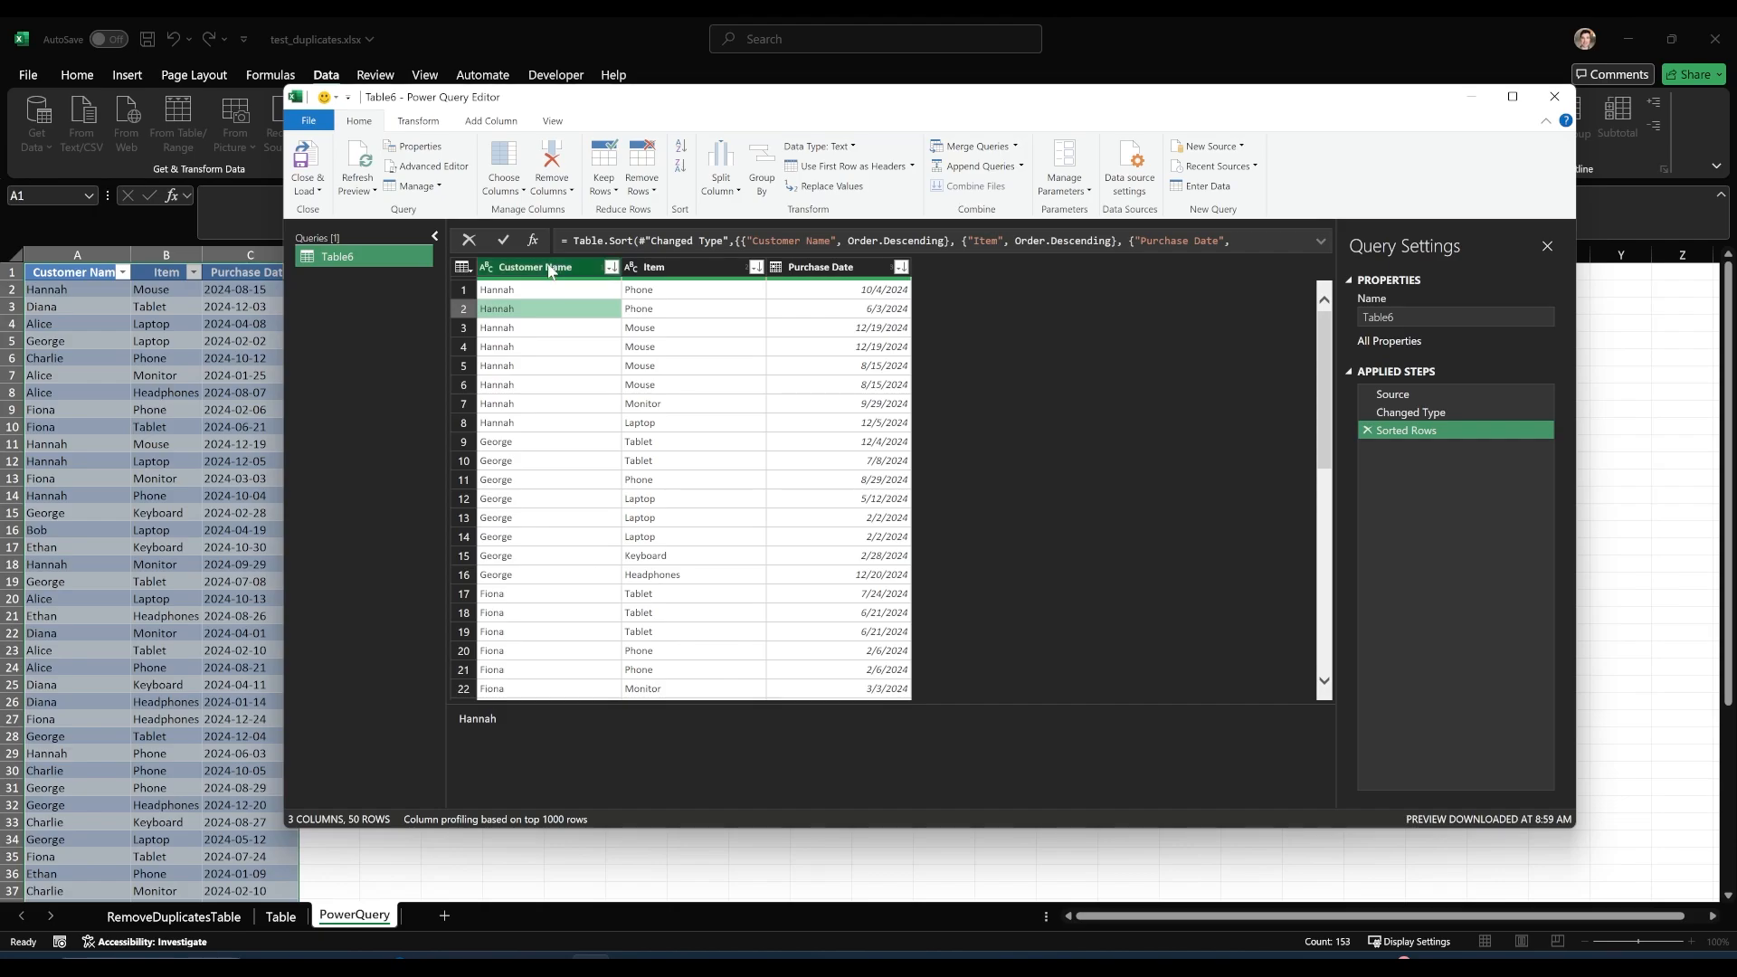
left_click(655, 271, "ctrl")
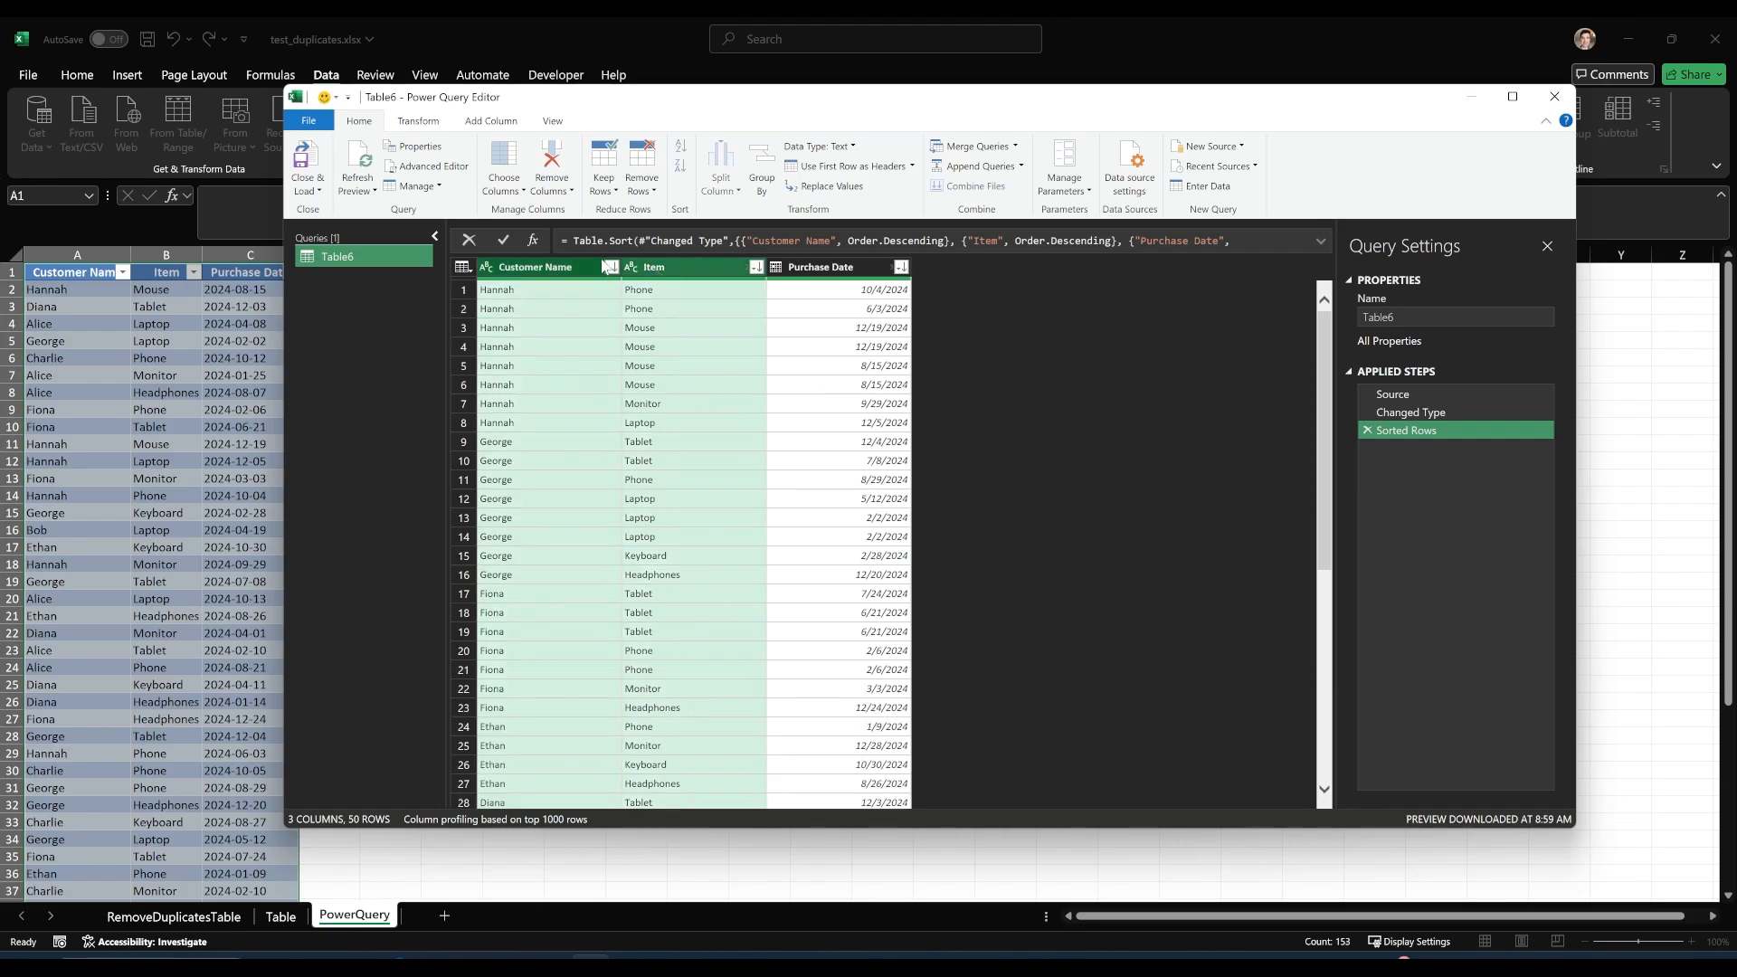
left_click(556, 333)
left_click(570, 268)
left_click(675, 270)
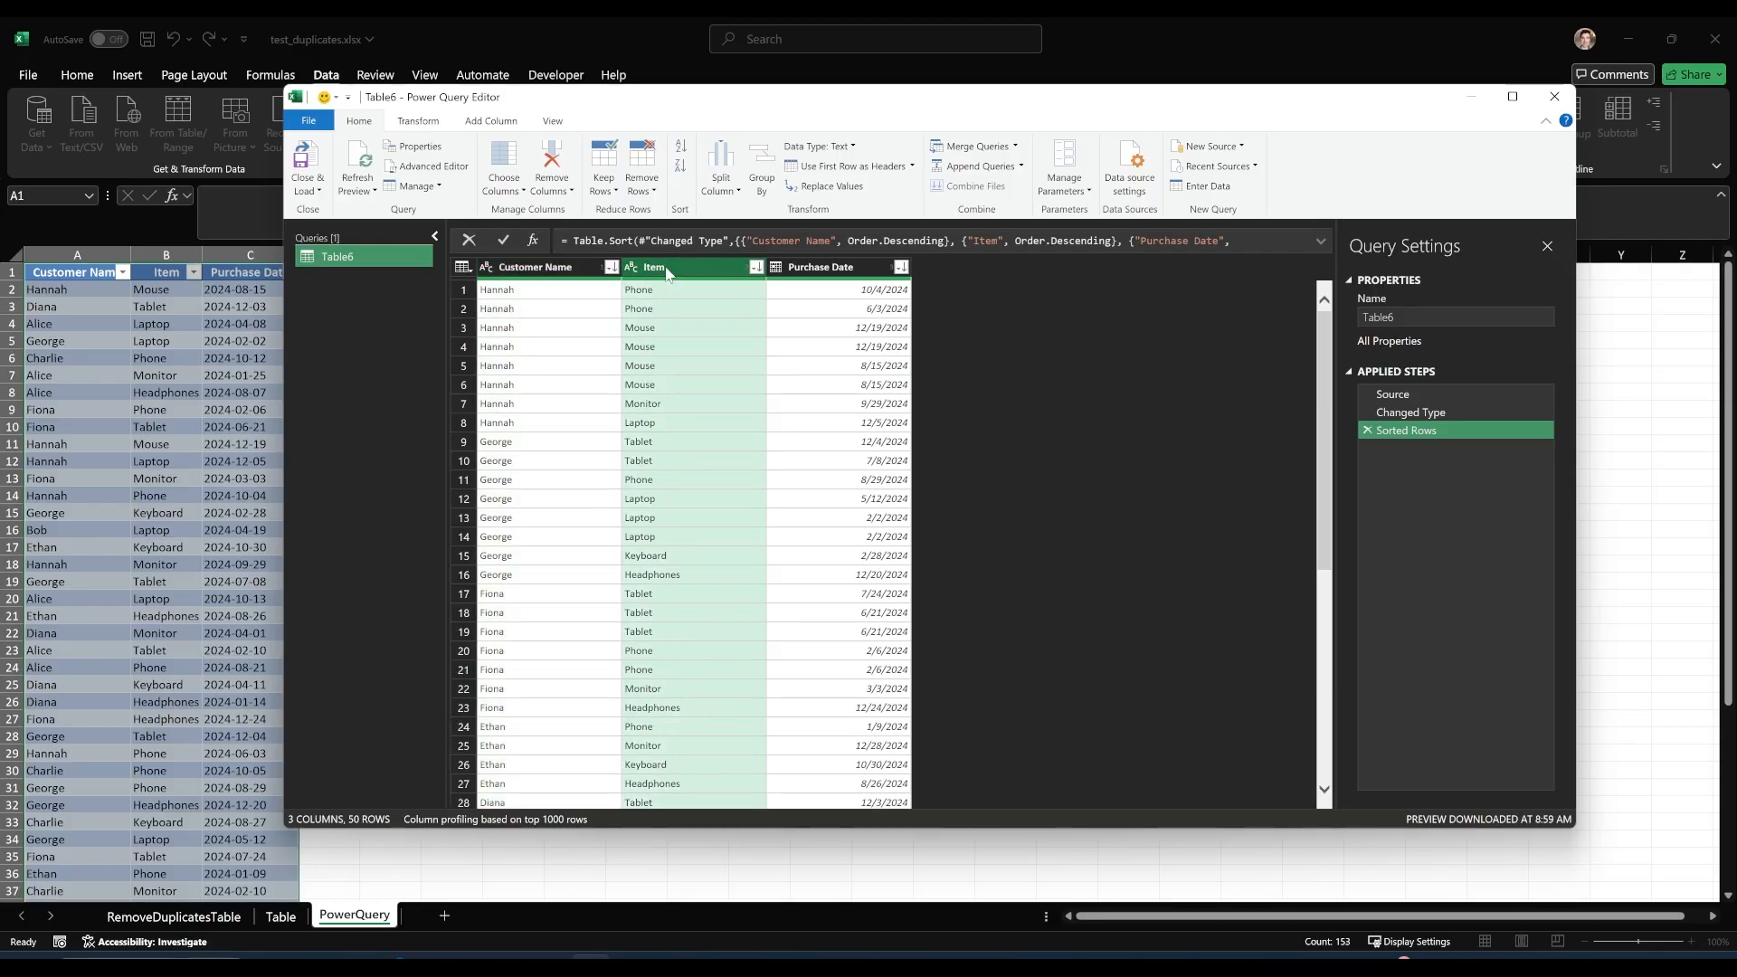
left_click(593, 269)
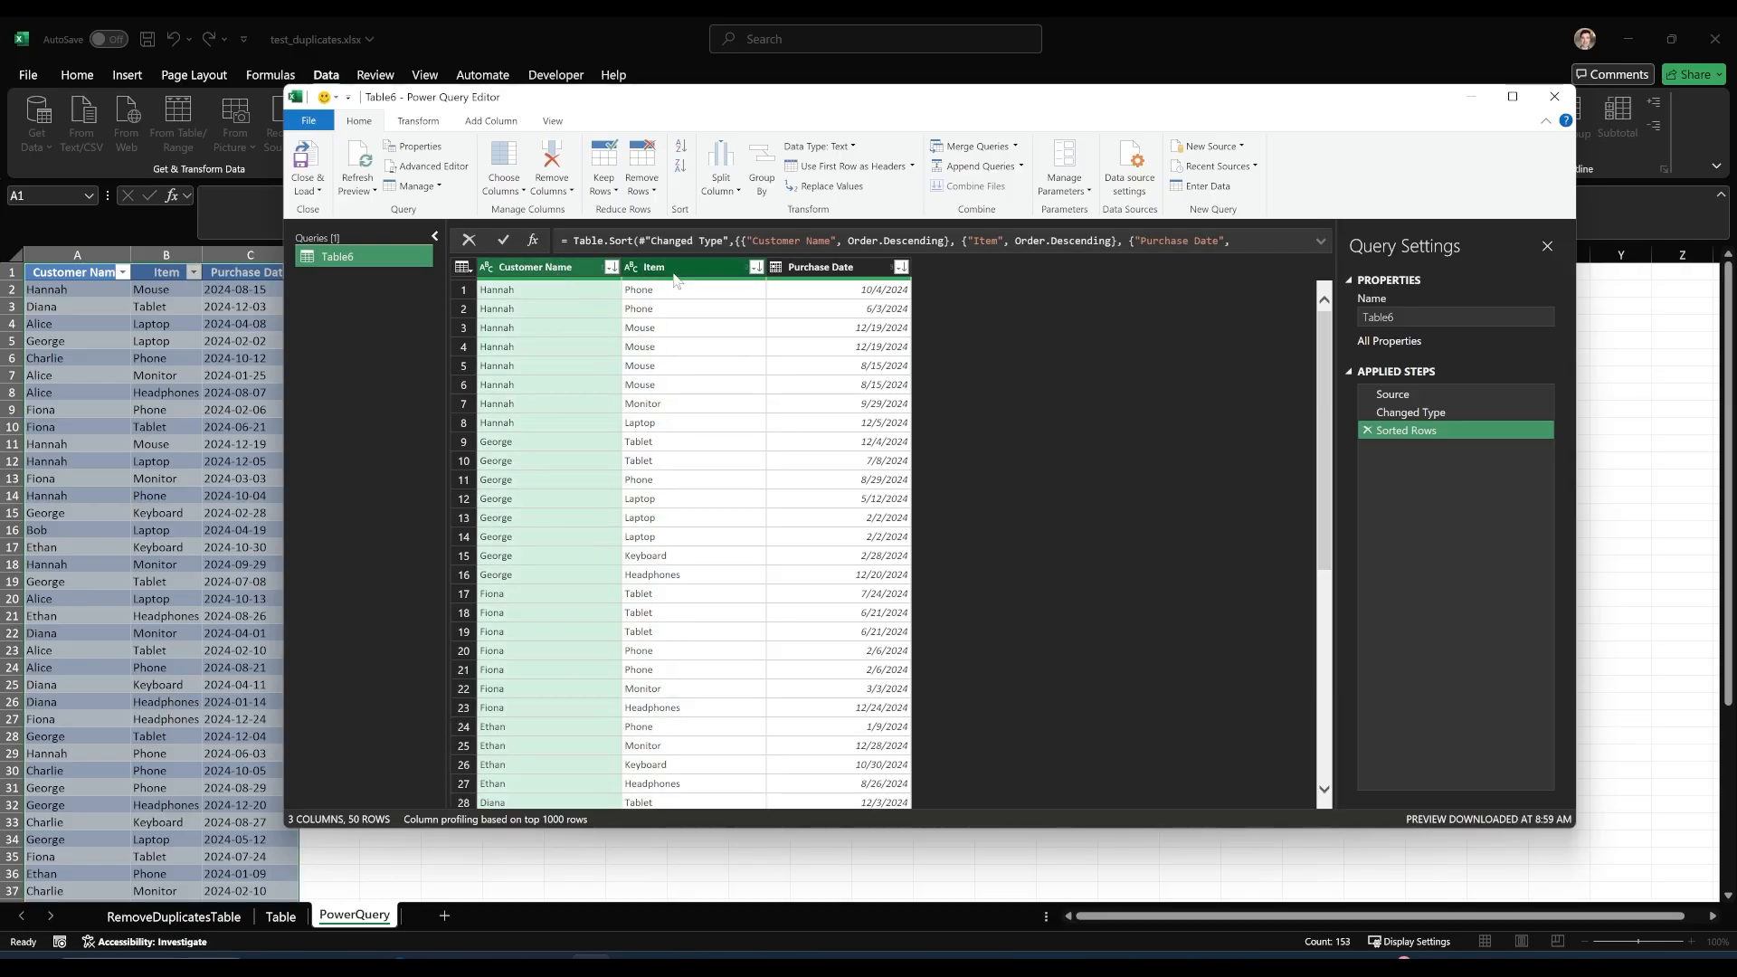
left_click(678, 273, "ctrl")
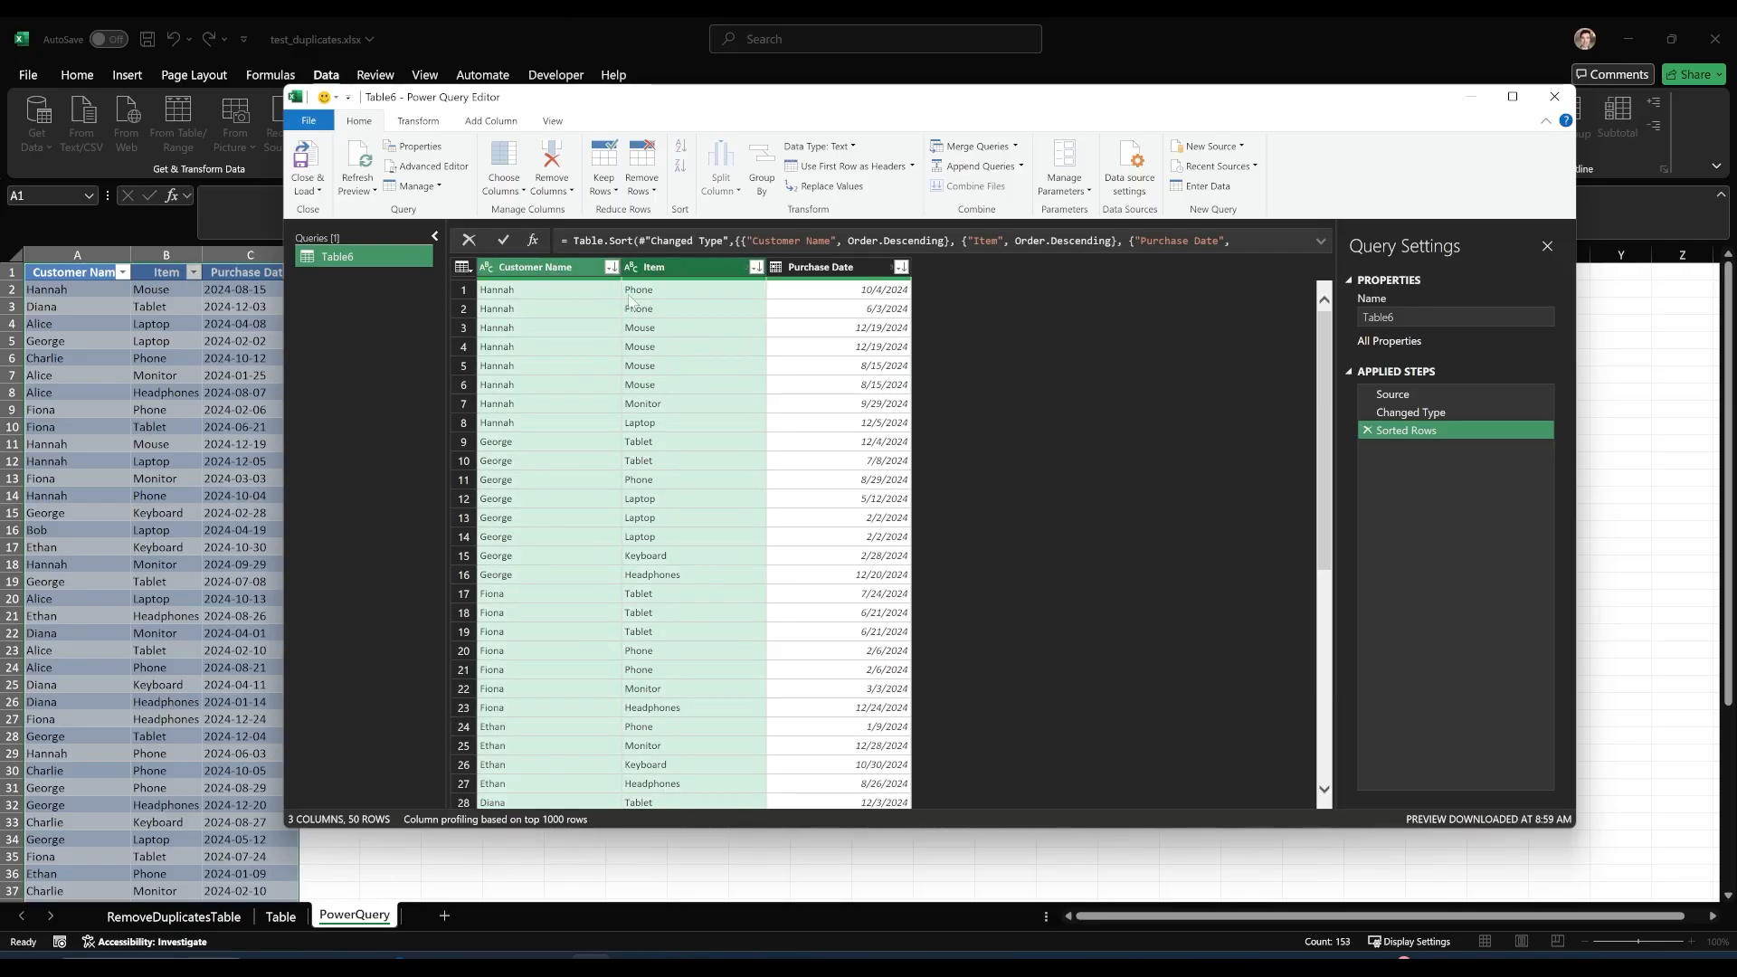
left_click(643, 185)
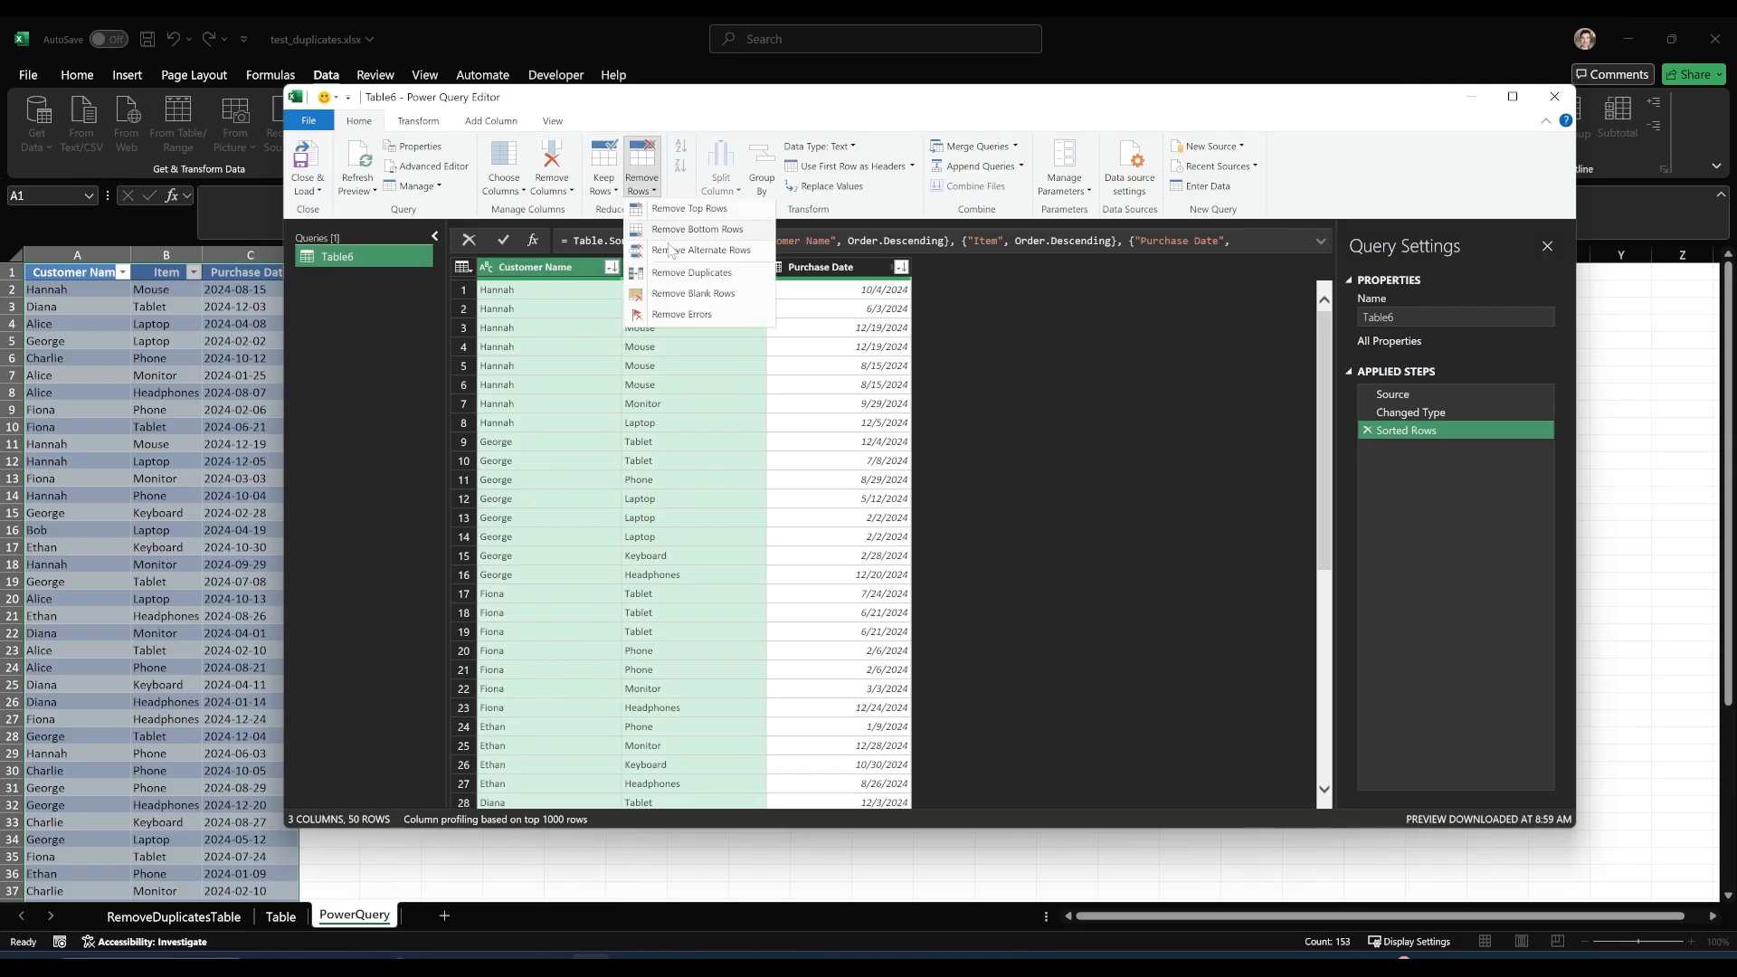
left_click(712, 274)
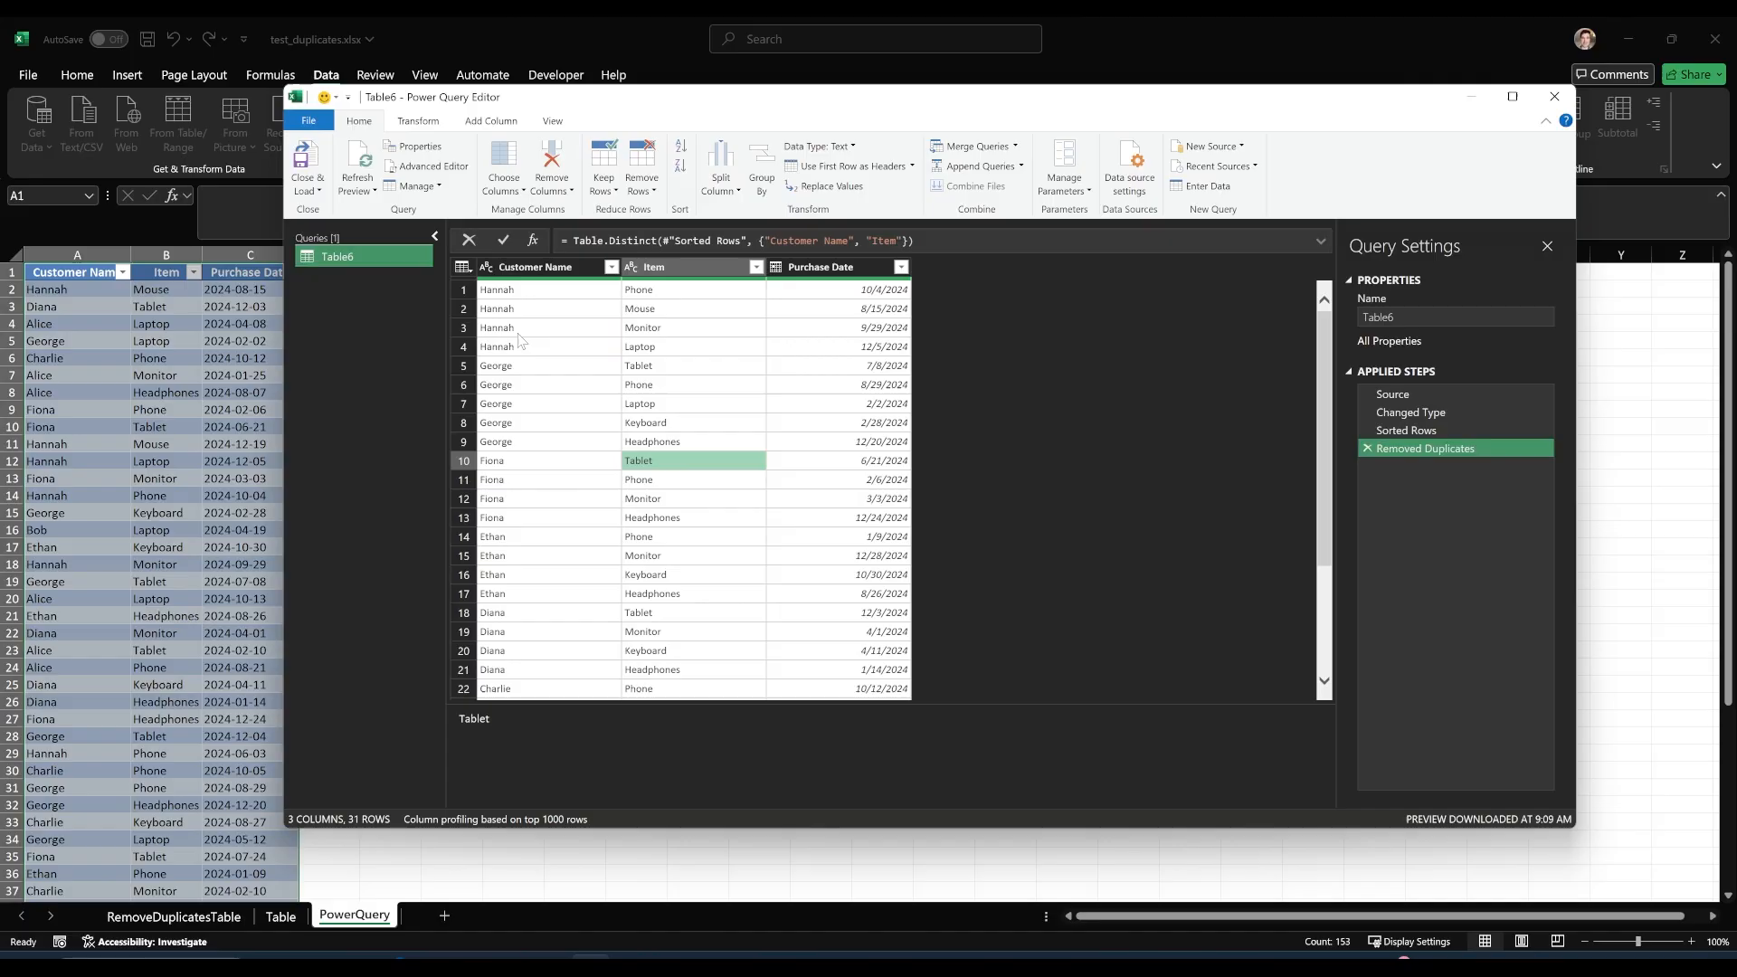
Compare the first customer's mouse purchase date after duplicate removal with the same customer's mouse rows in the Sorted Rows step.
left_click(523, 329)
left_click(552, 309)
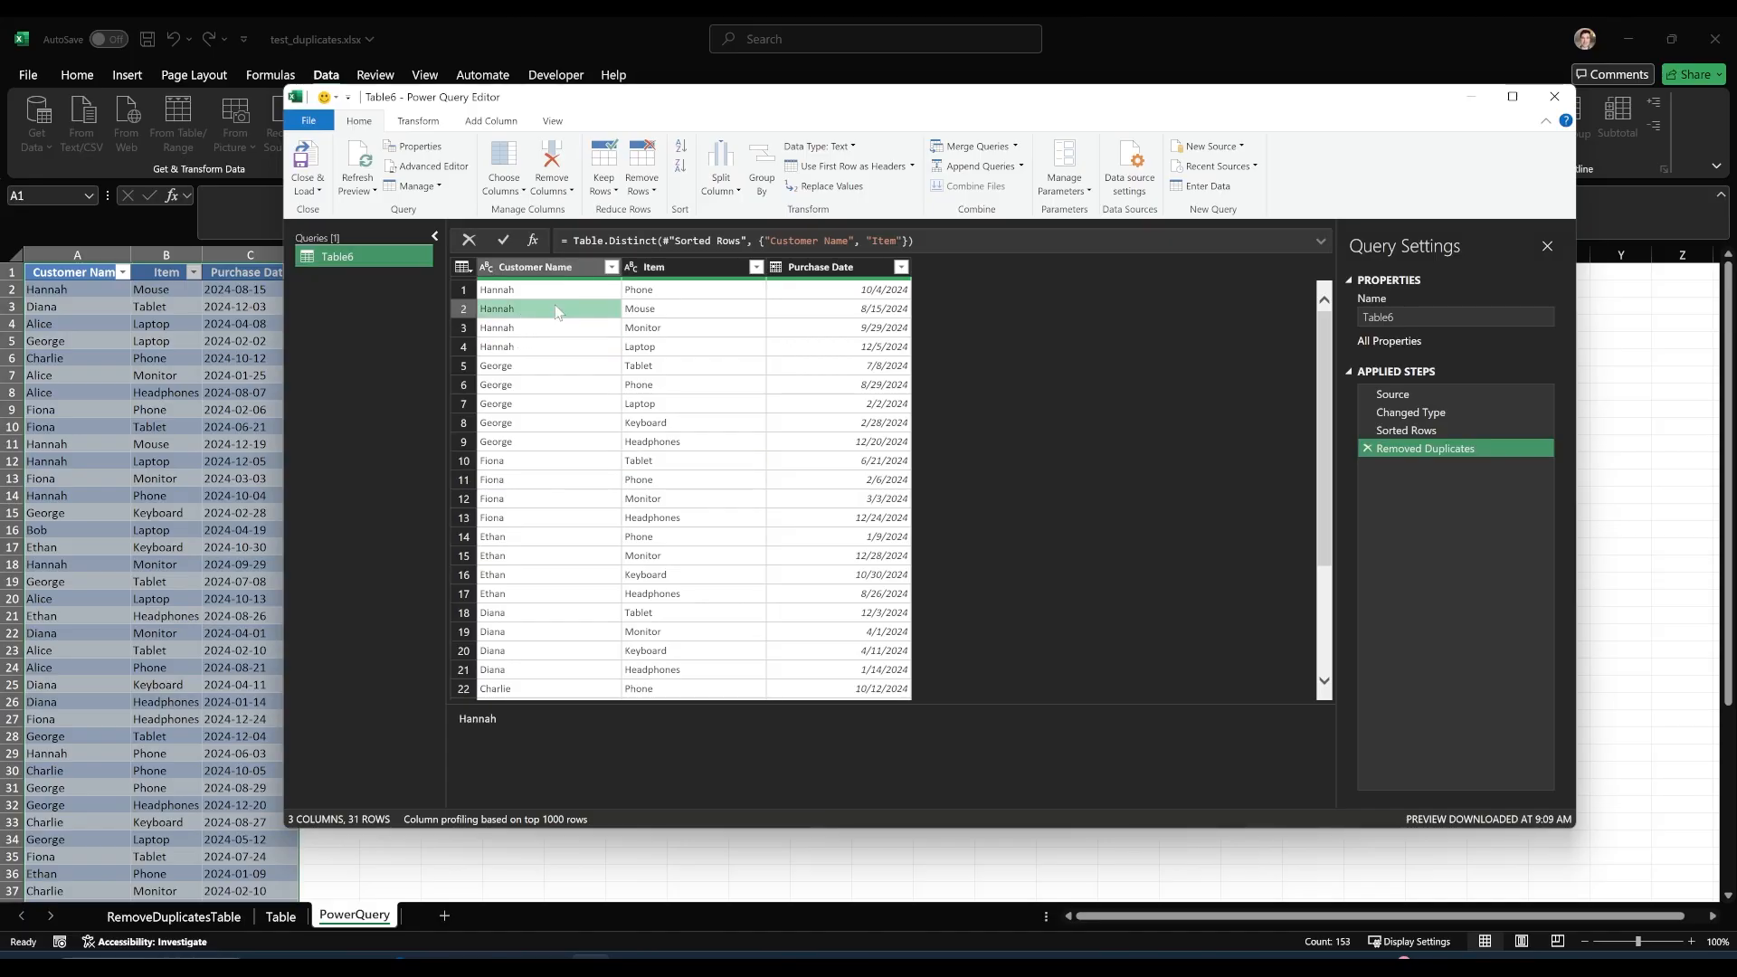
left_click(707, 310)
left_click(821, 316)
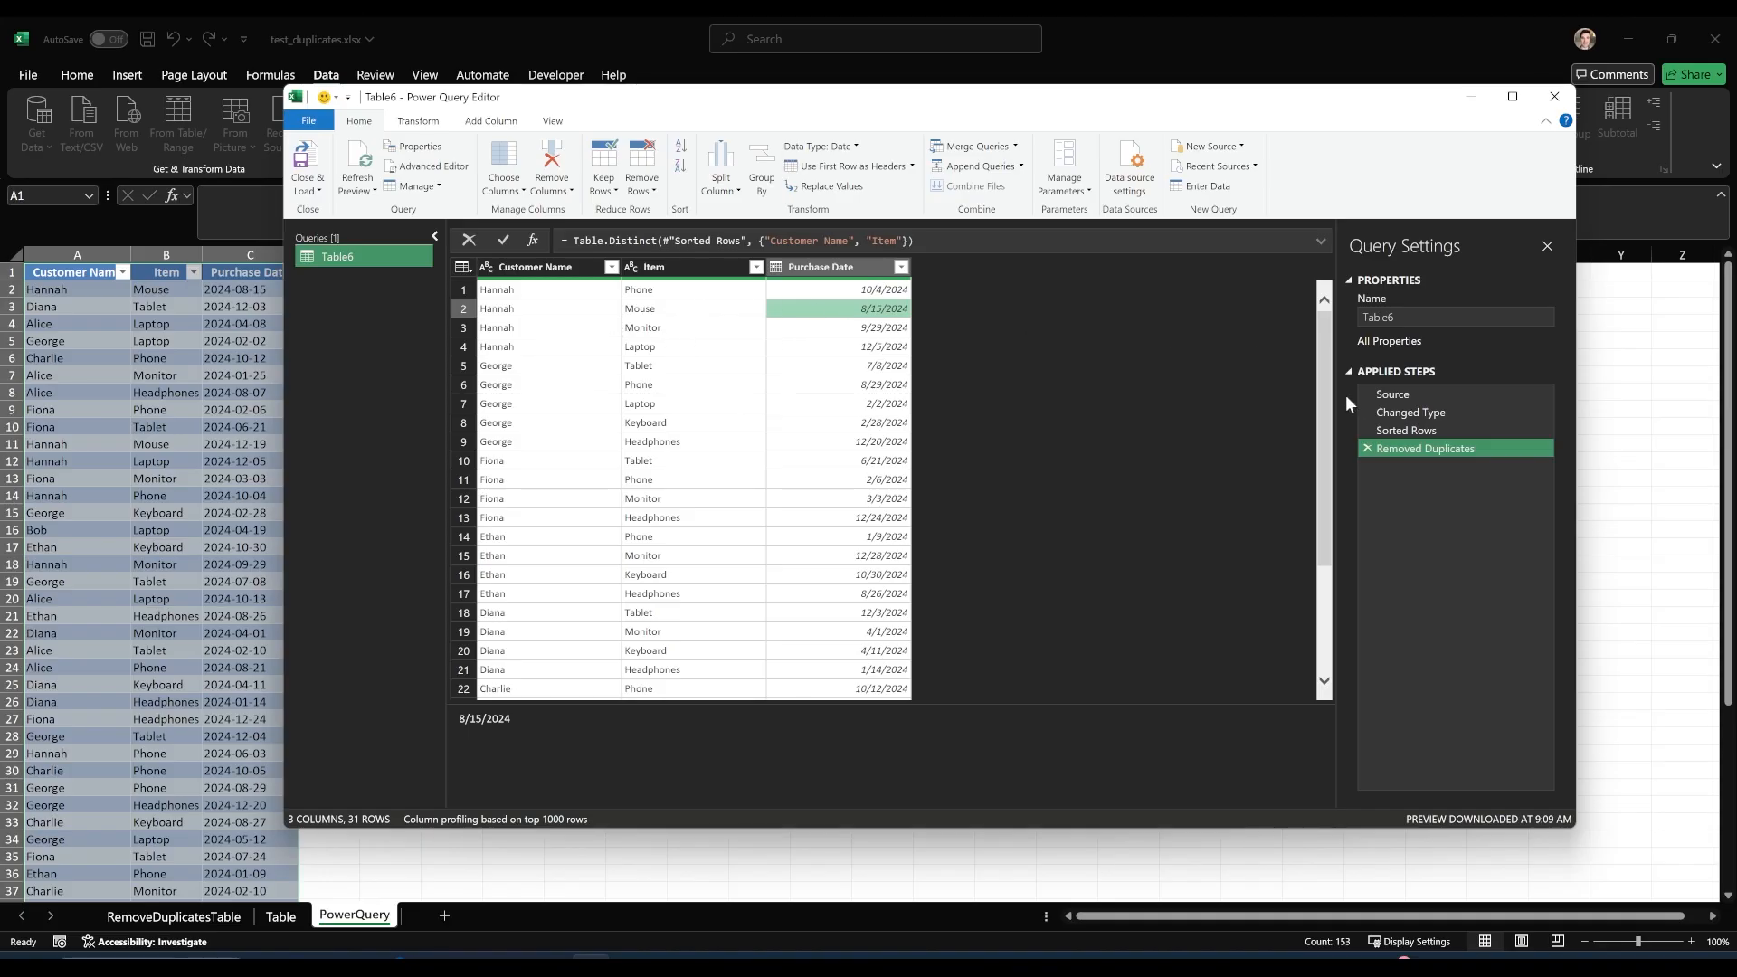
left_click(1406, 430)
left_click(758, 330)
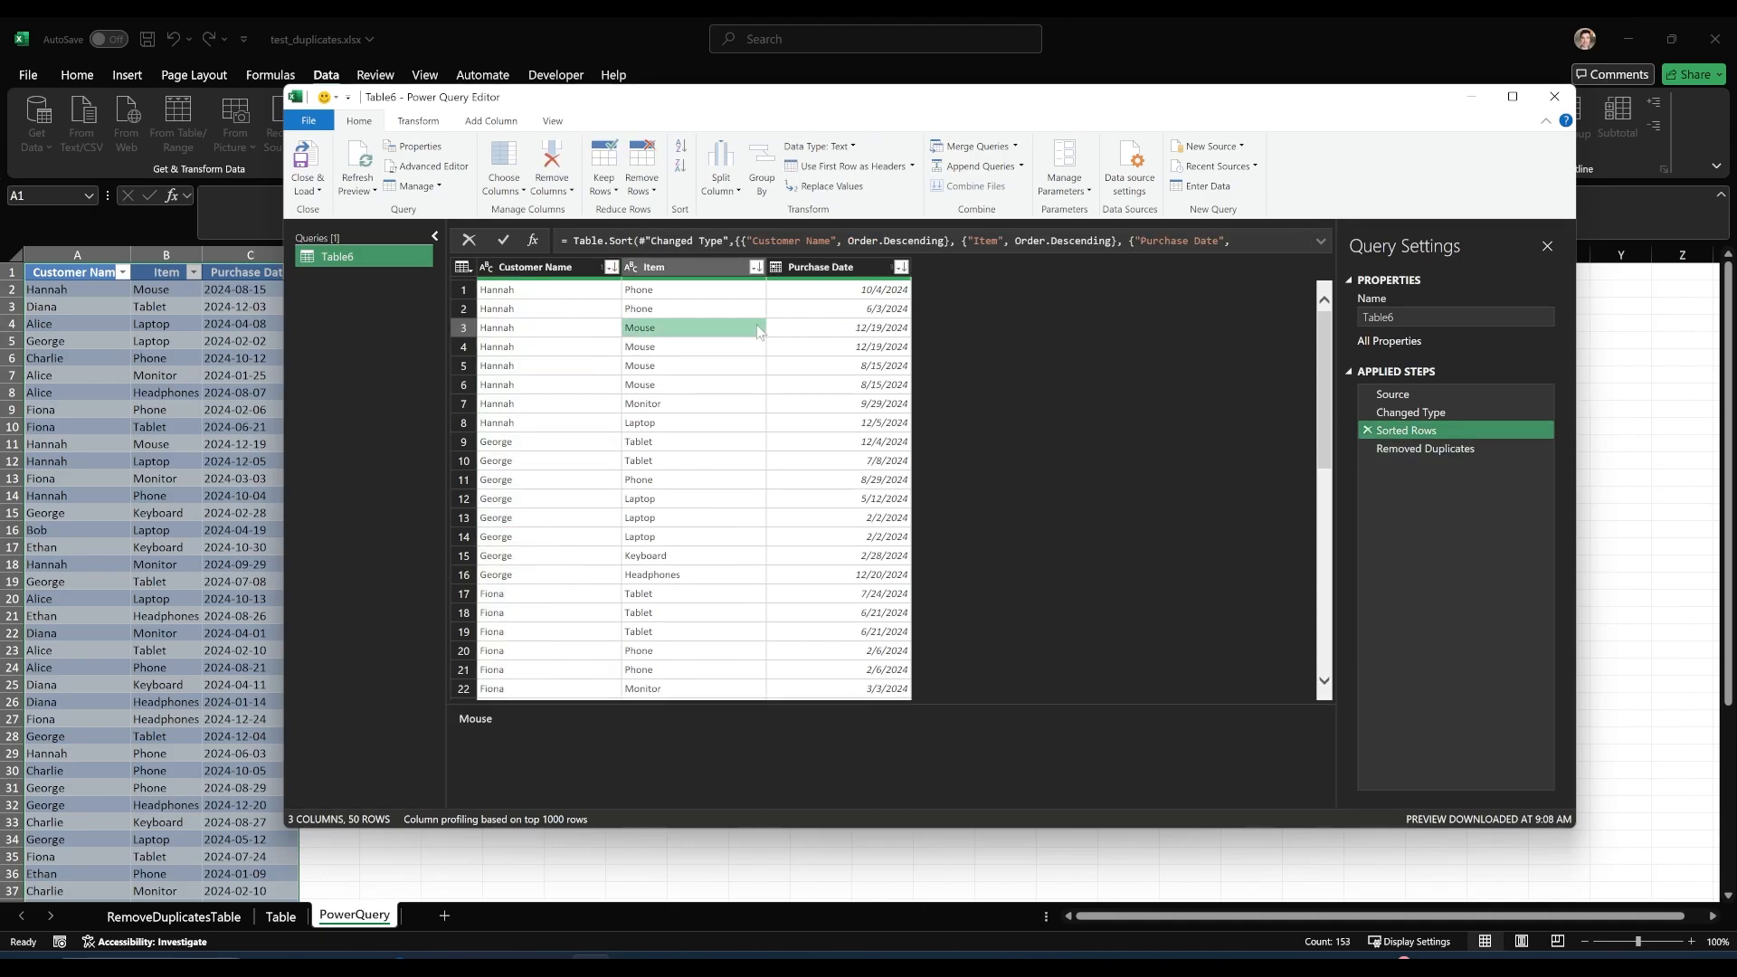
left_click(561, 329)
left_click(669, 331)
left_click(864, 332)
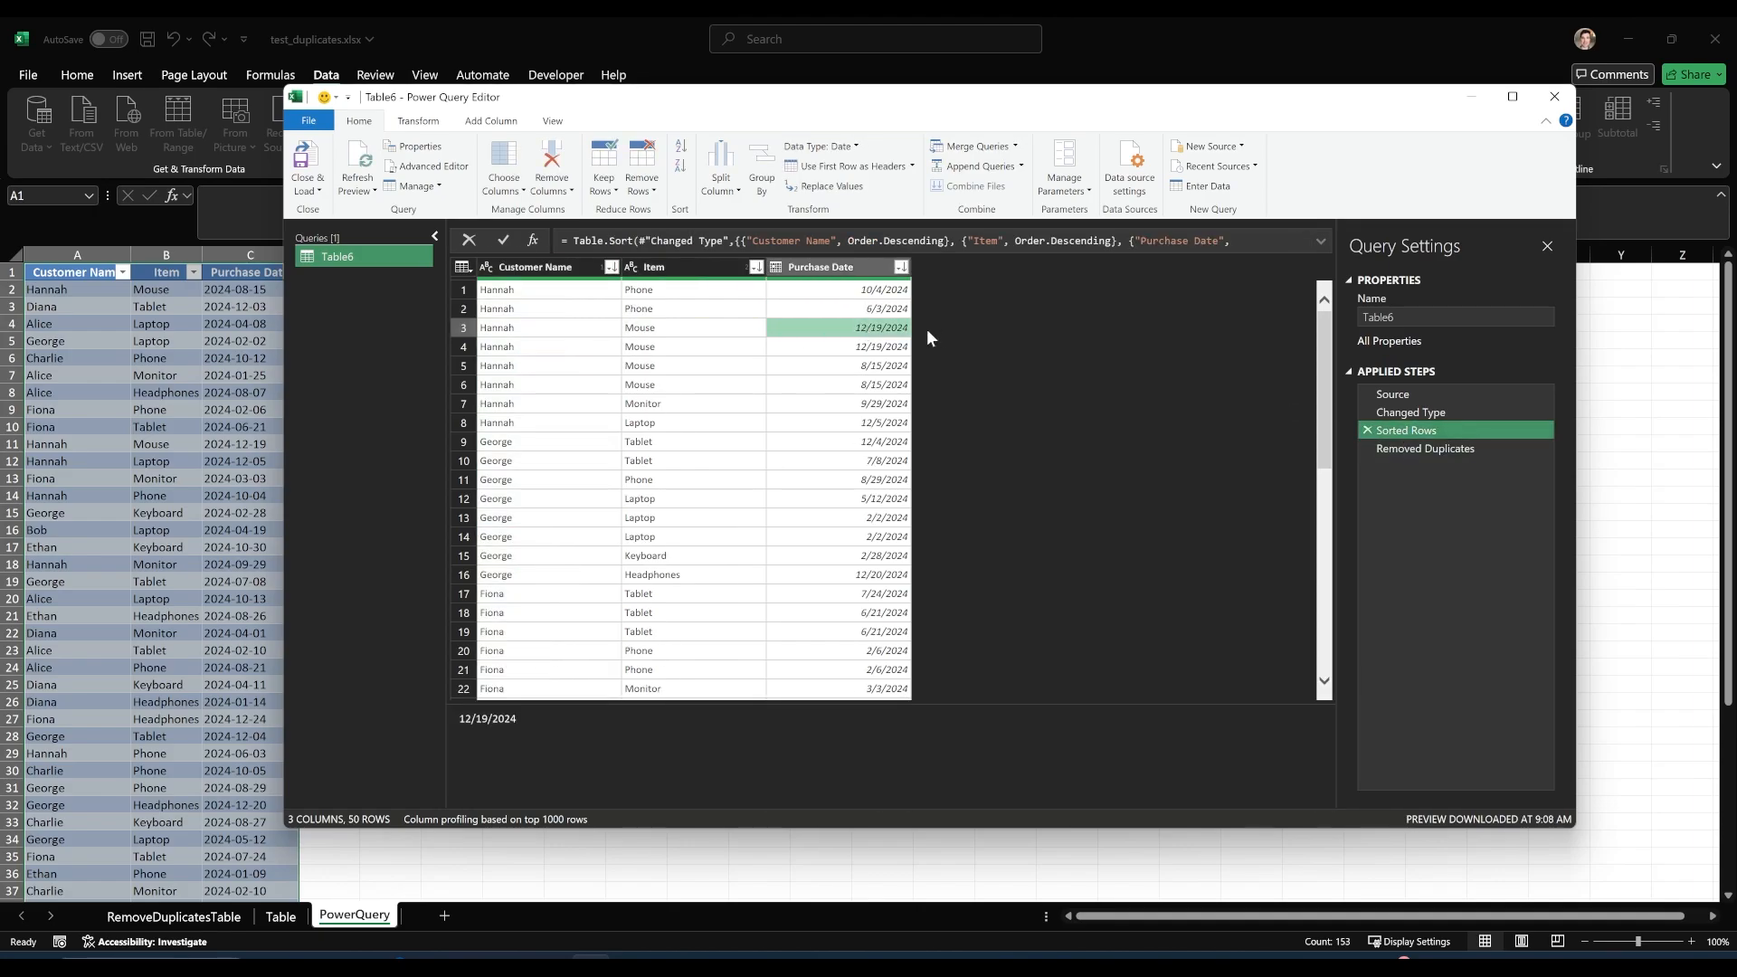
Compare the first customer's mouse purchase dates across the Removed Duplicates, Source and Sorted Rows steps.
left_click(1423, 449)
left_click(873, 310)
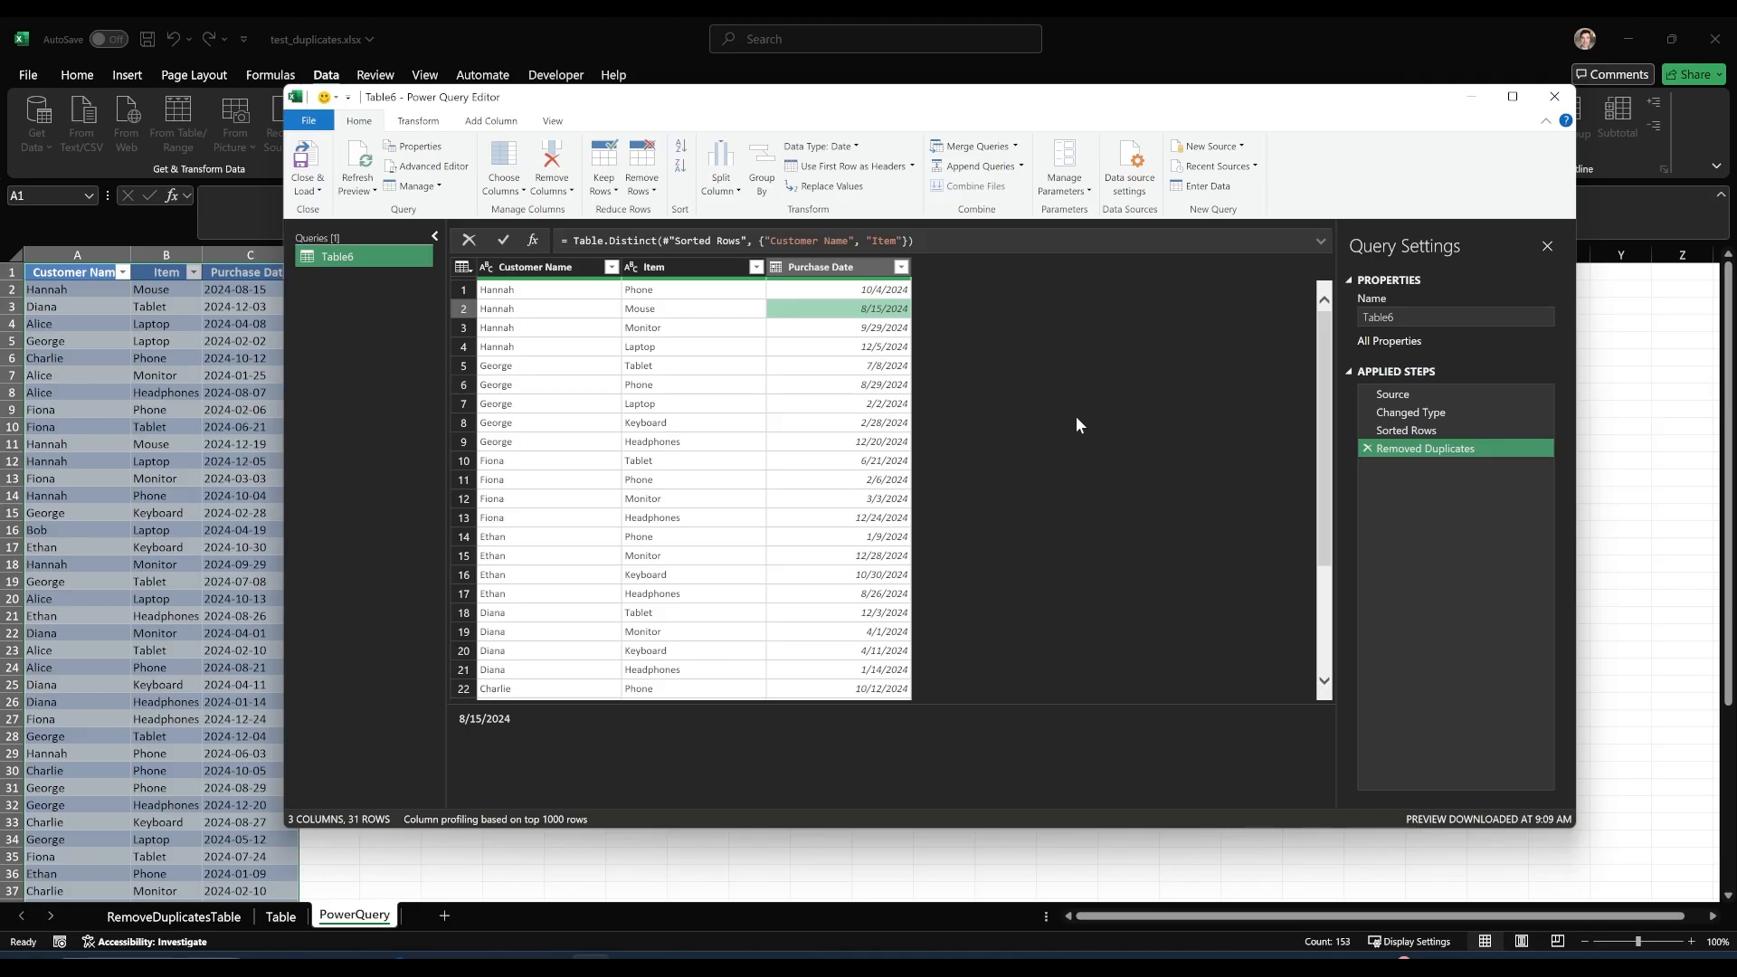
left_click(1431, 396)
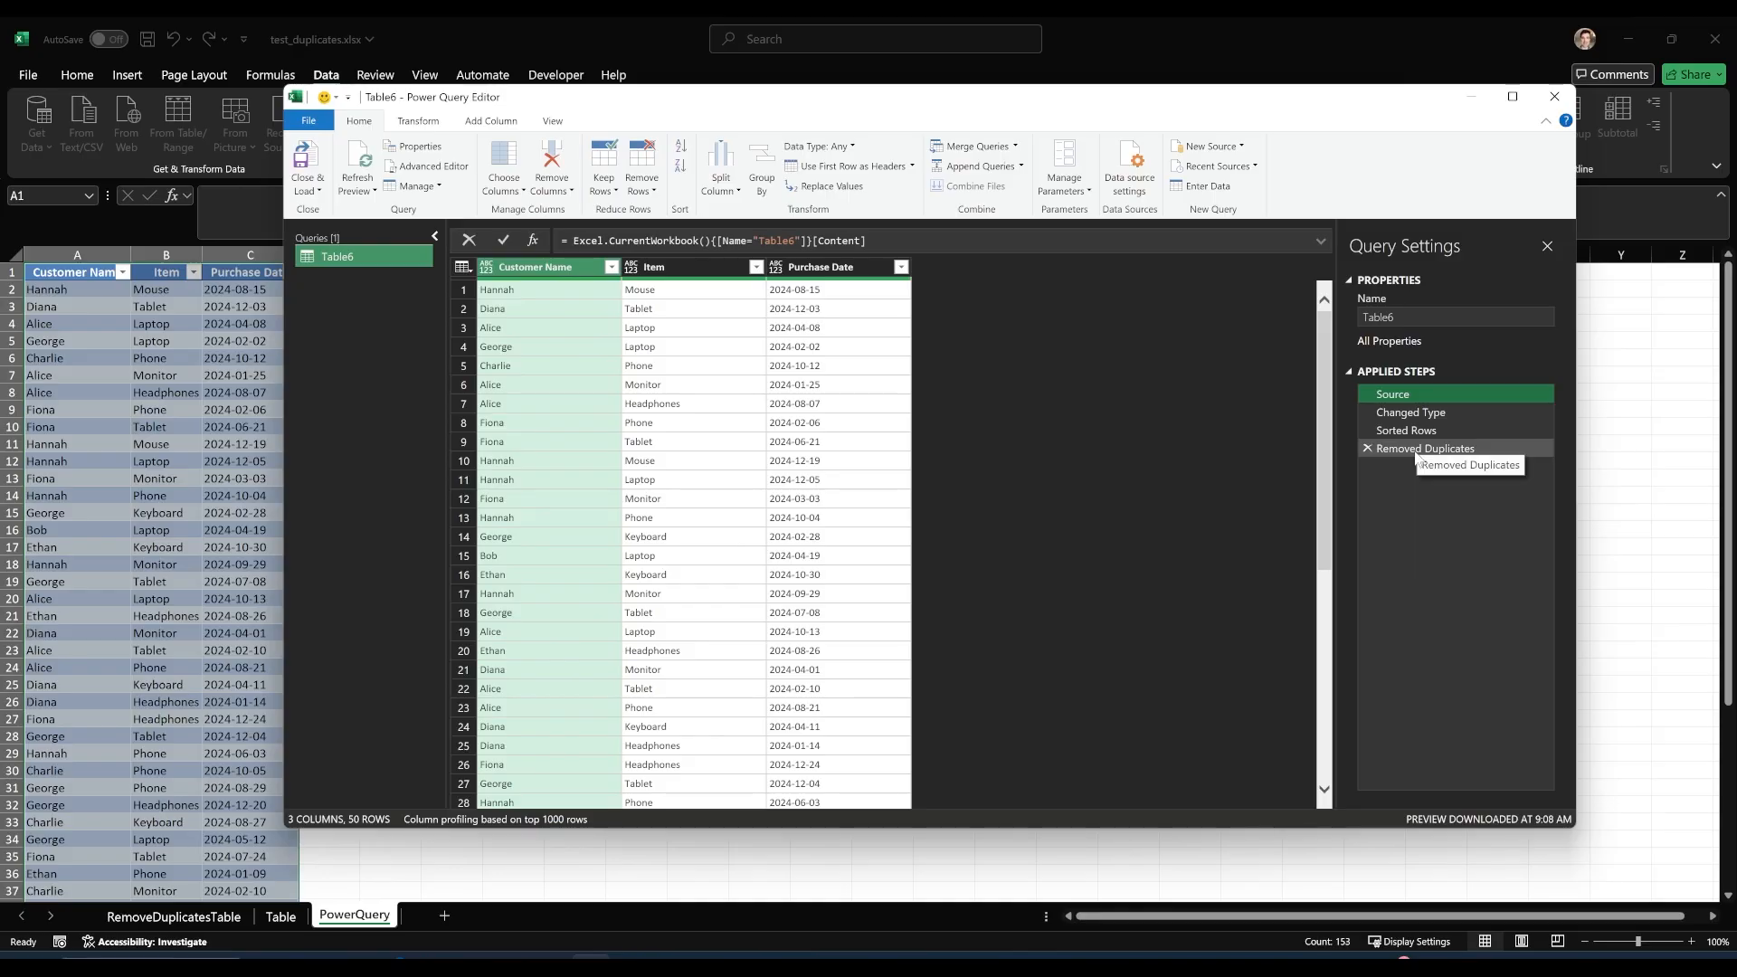
left_click(1407, 431)
left_click(843, 311)
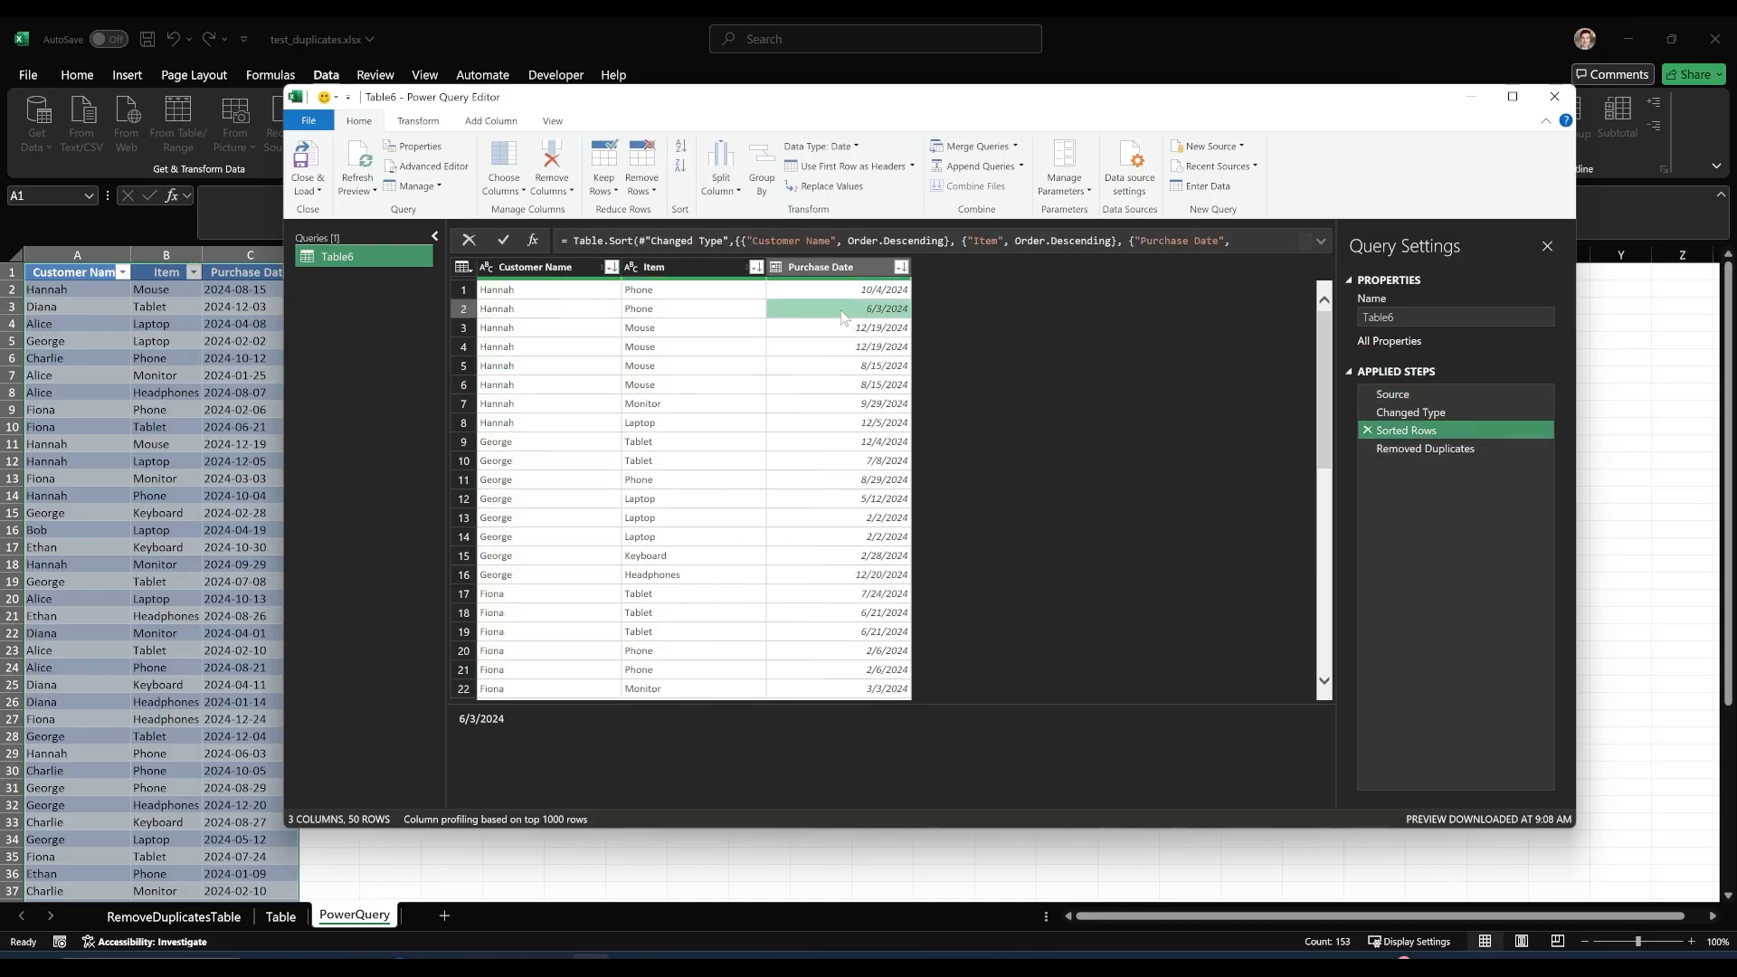
left_click(898, 329)
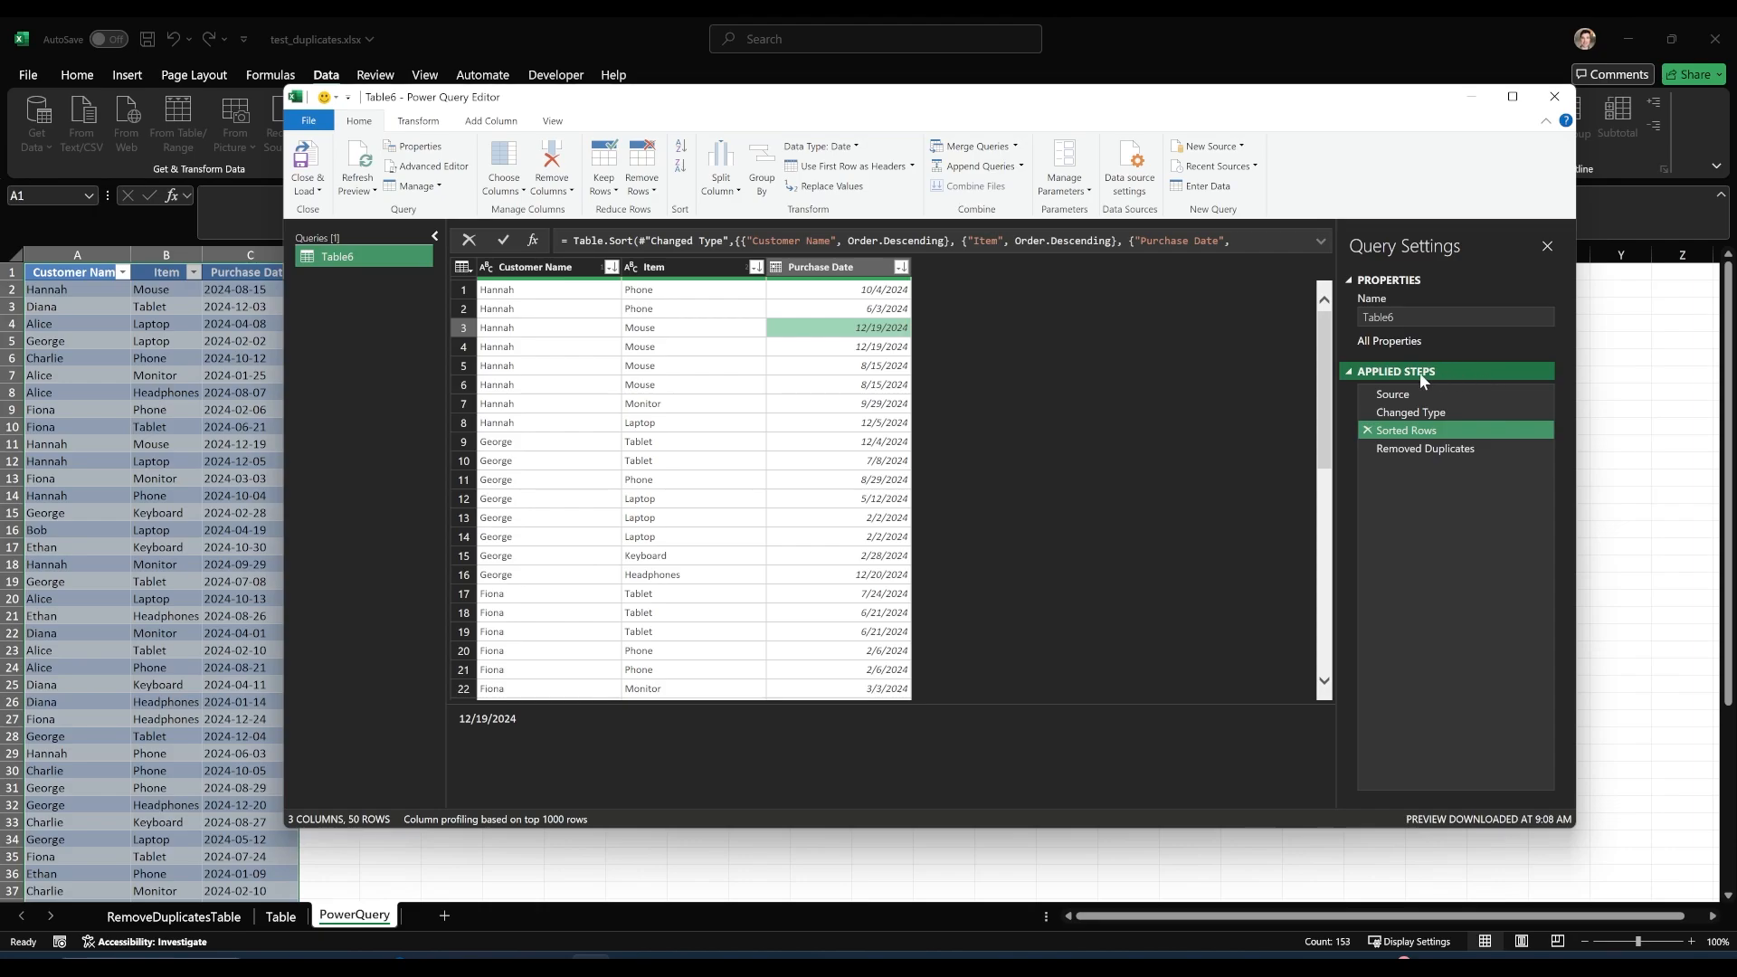
left_click(1411, 431)
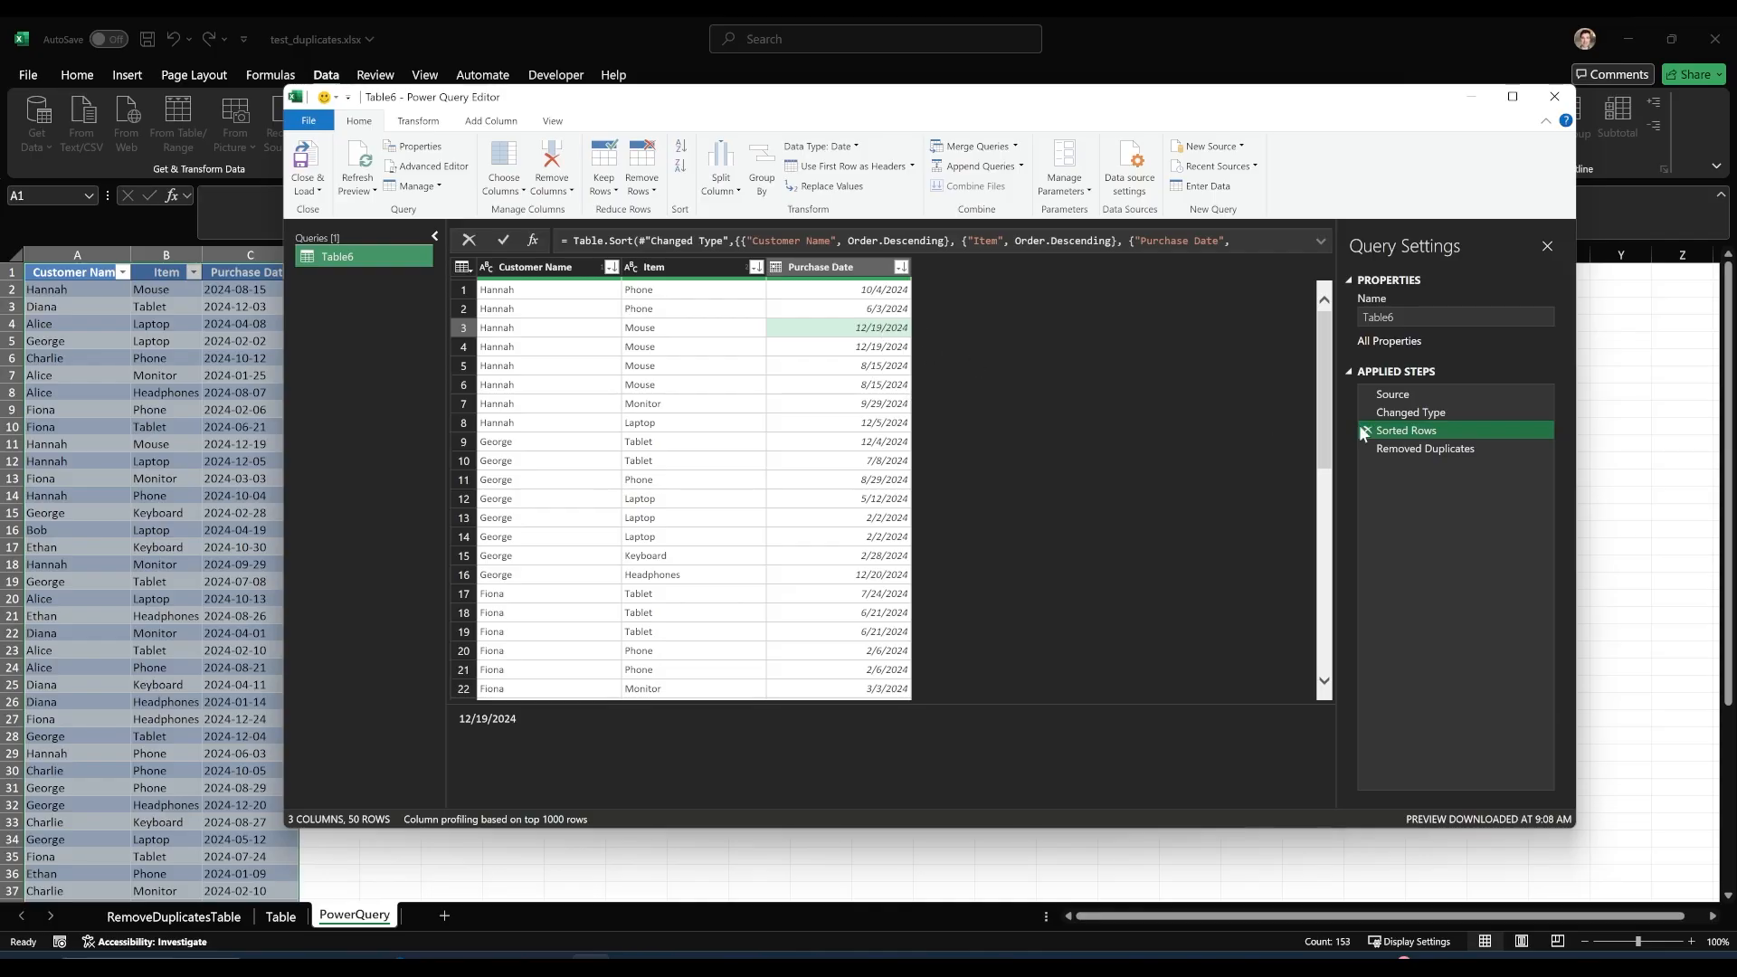
left_click(1406, 395)
left_click(1431, 432)
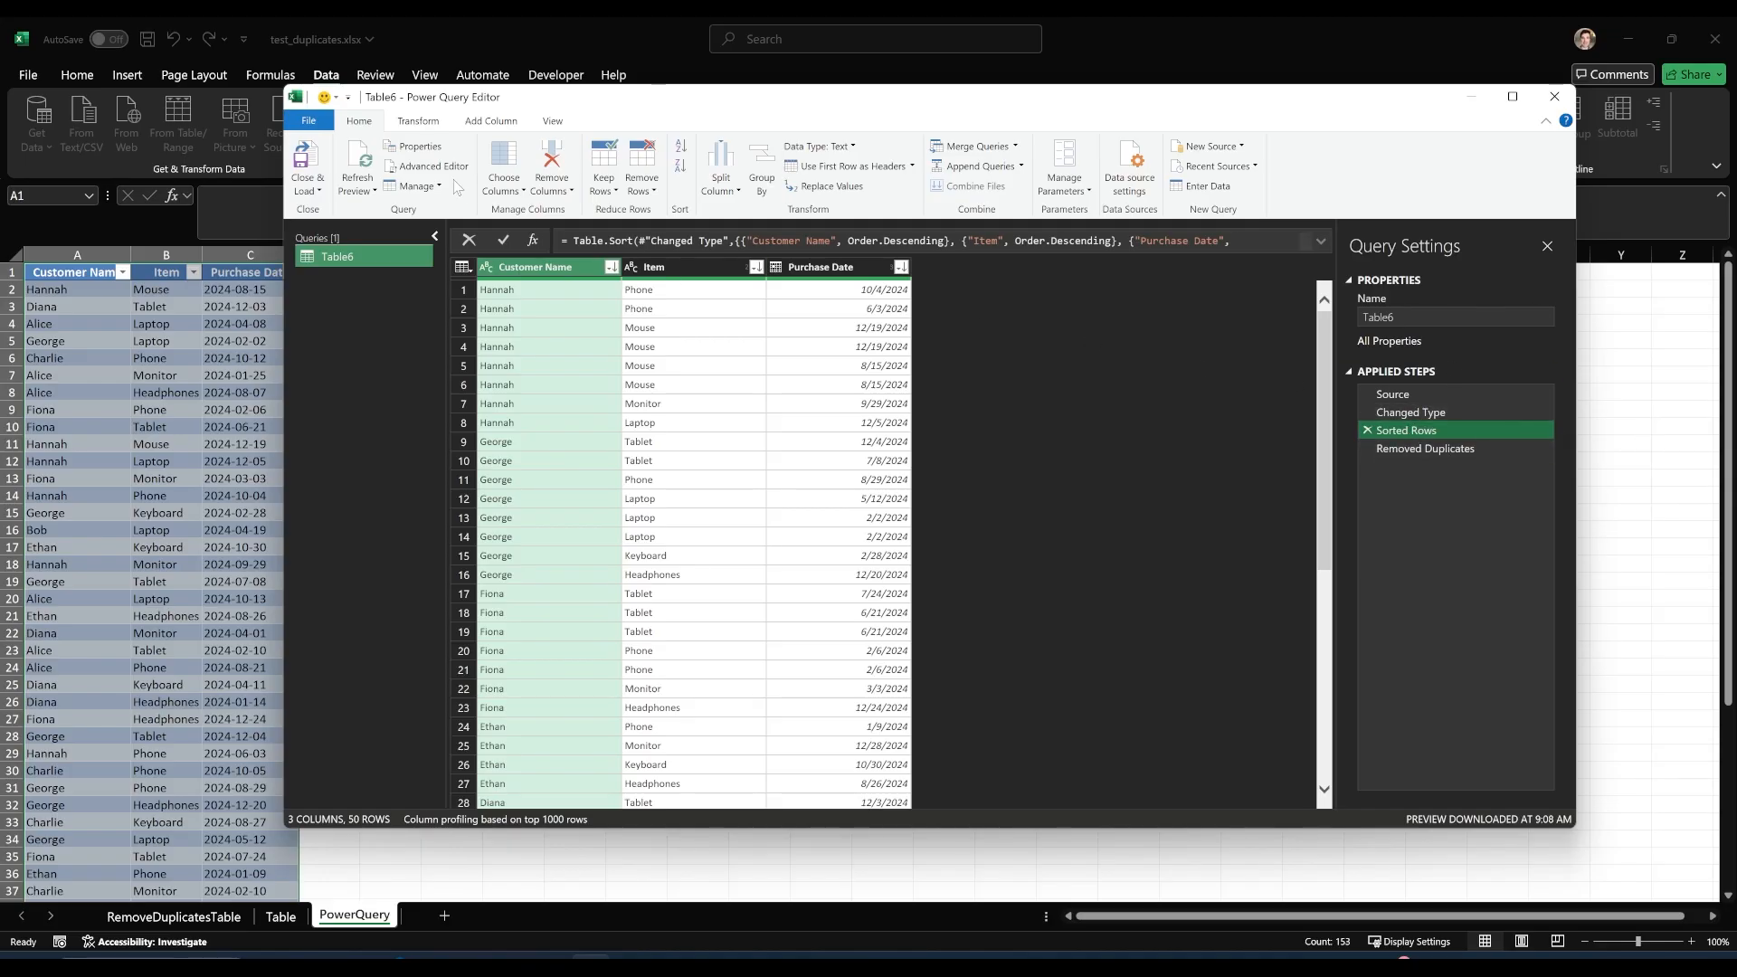
In the query's Advanced Editor, start a new #"Buffered" = line between the Sorted Rows and Removed Duplicates lines.
left_click(427, 166)
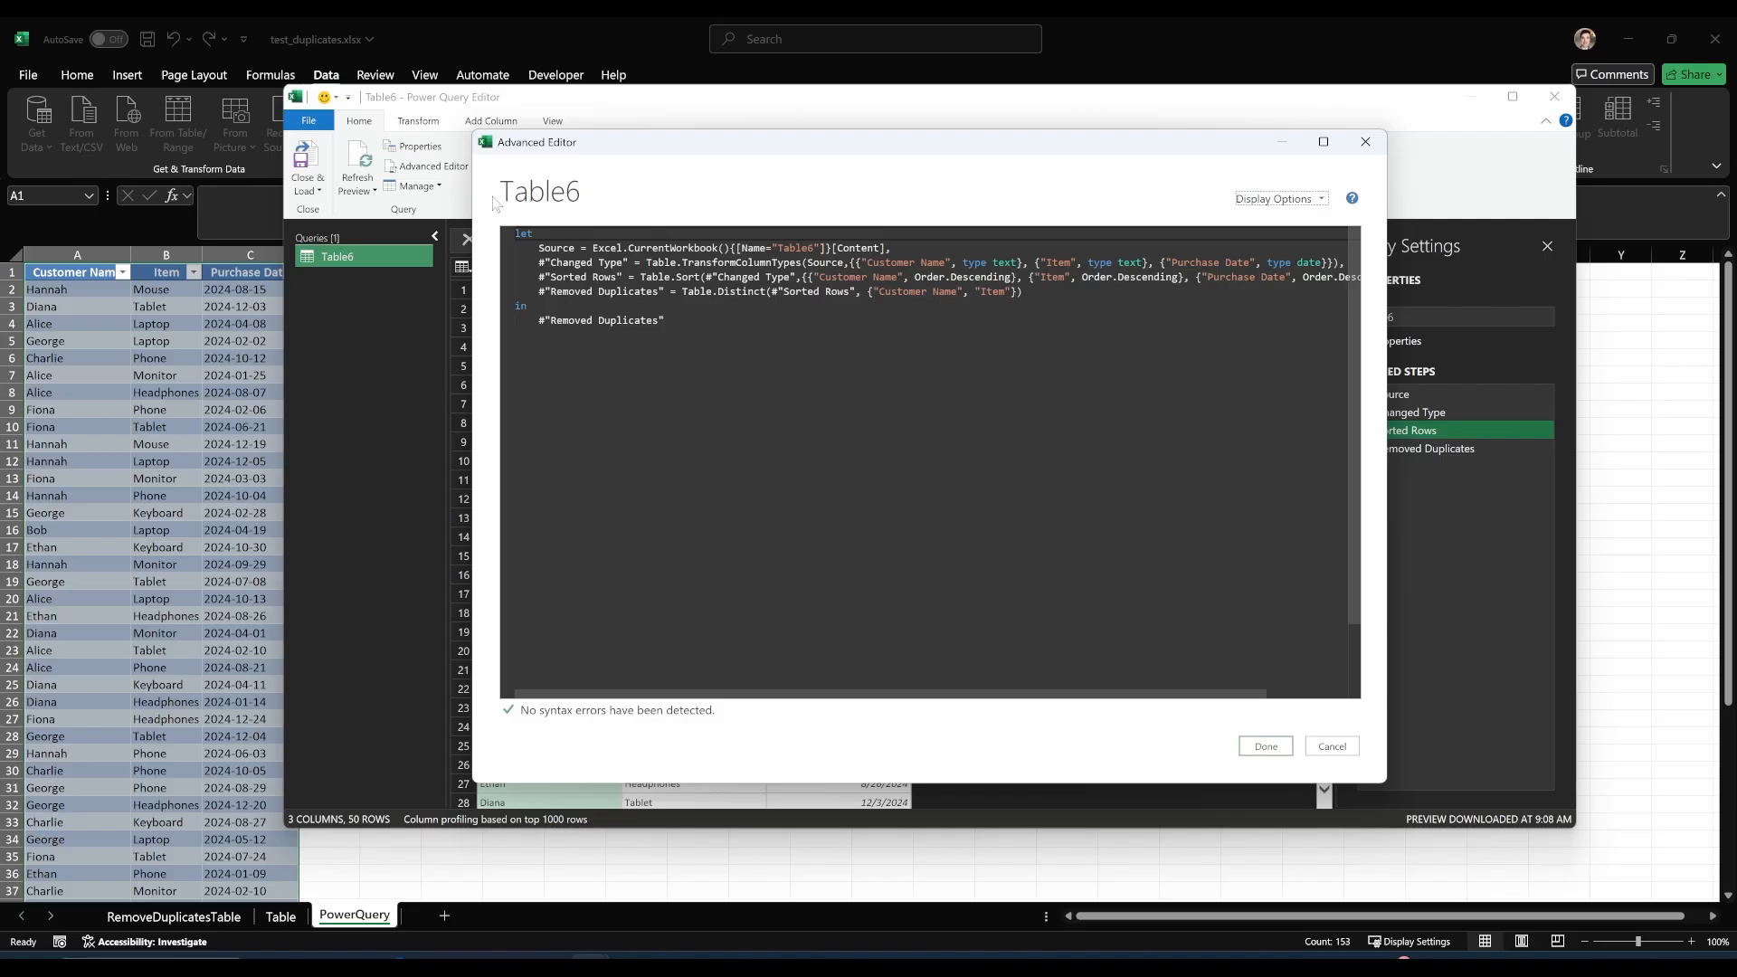
left_click(1023, 292)
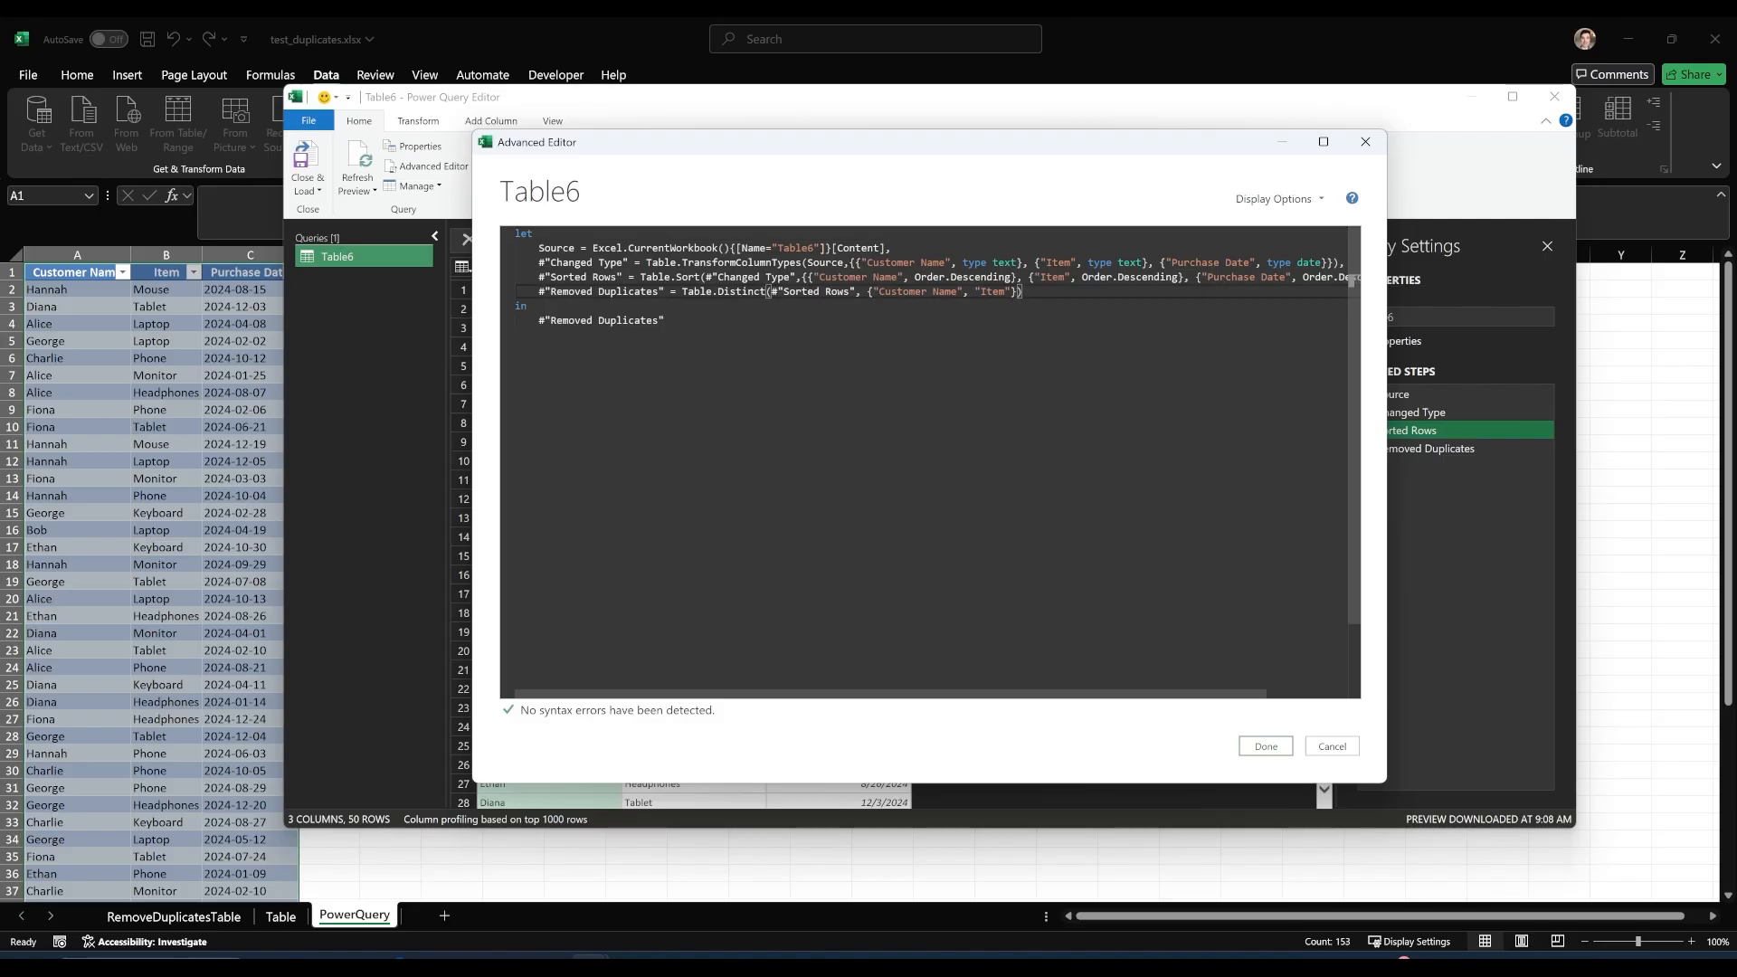
key("Home")
key("Return")
key("Up")
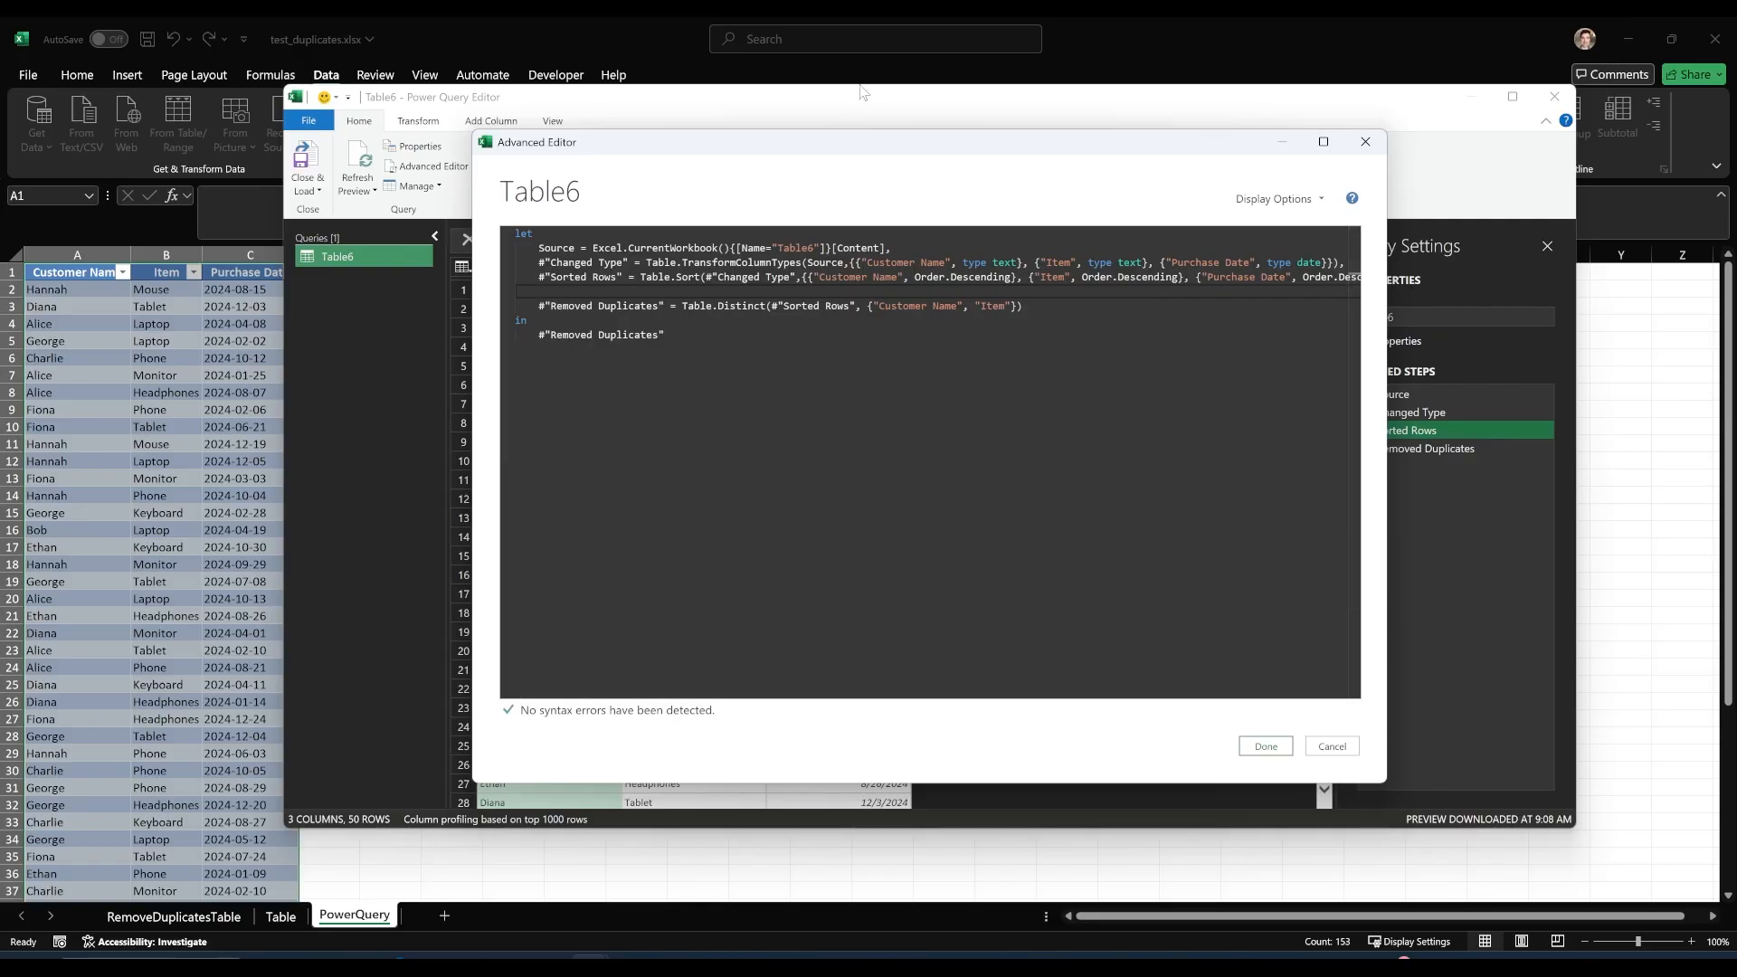
type("#")
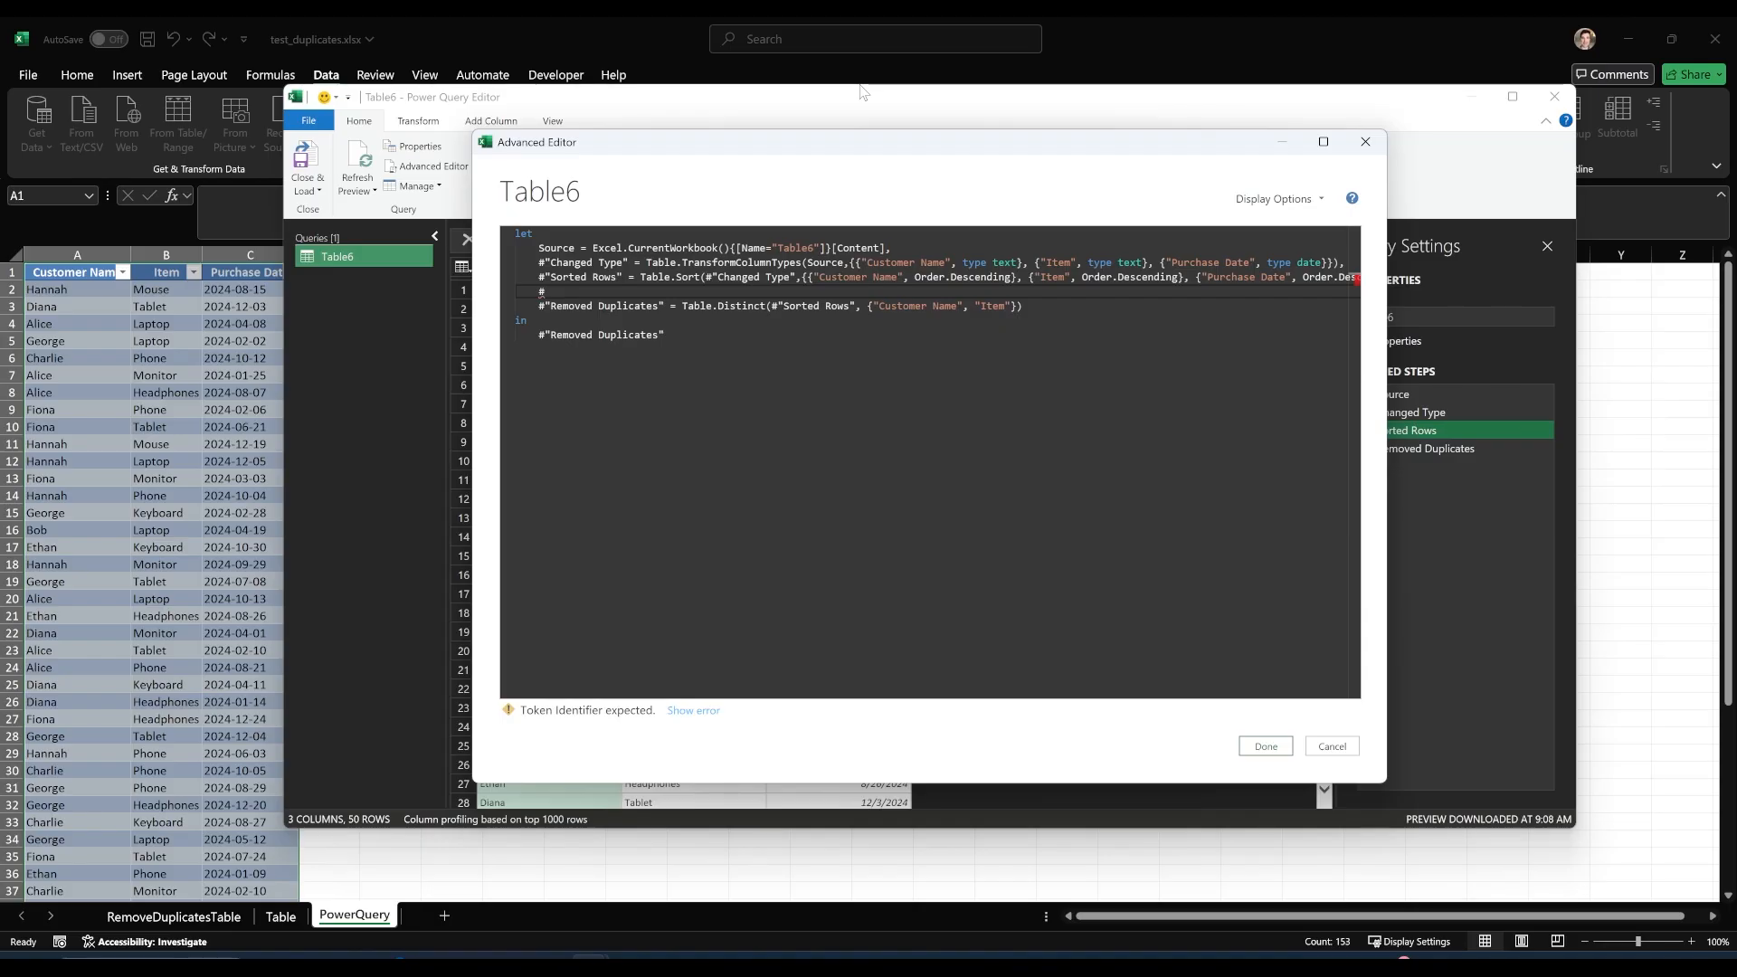
type("\"Buffered\"")
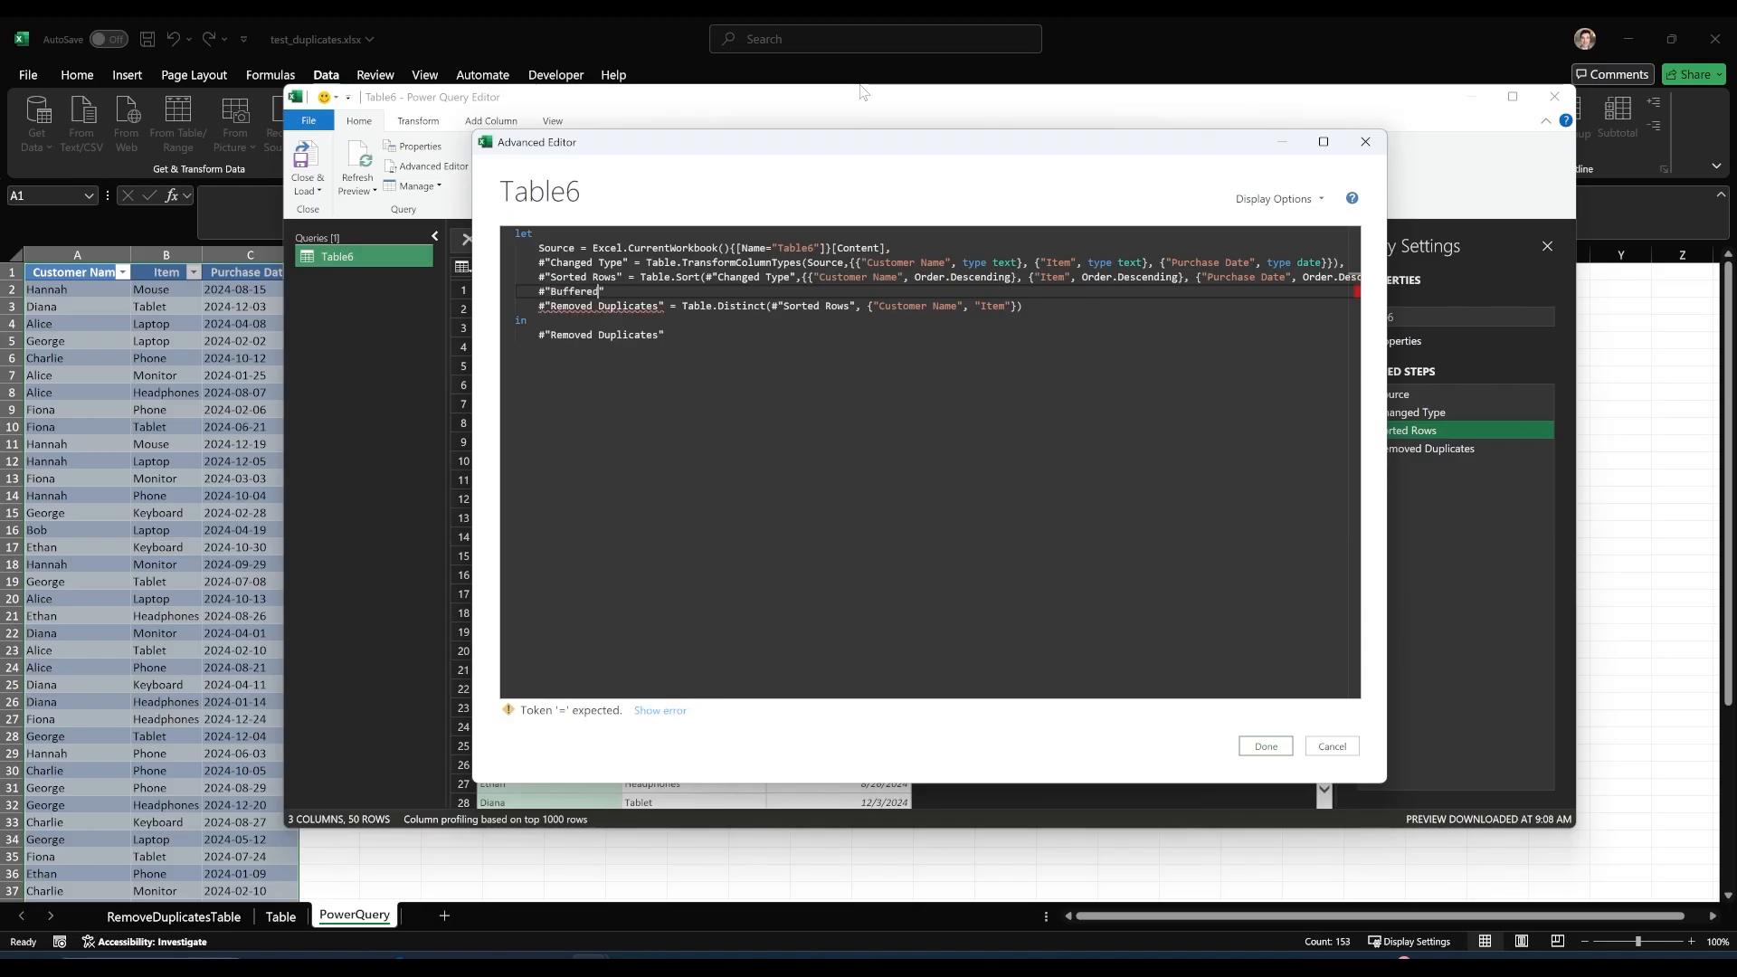
type(" = ")
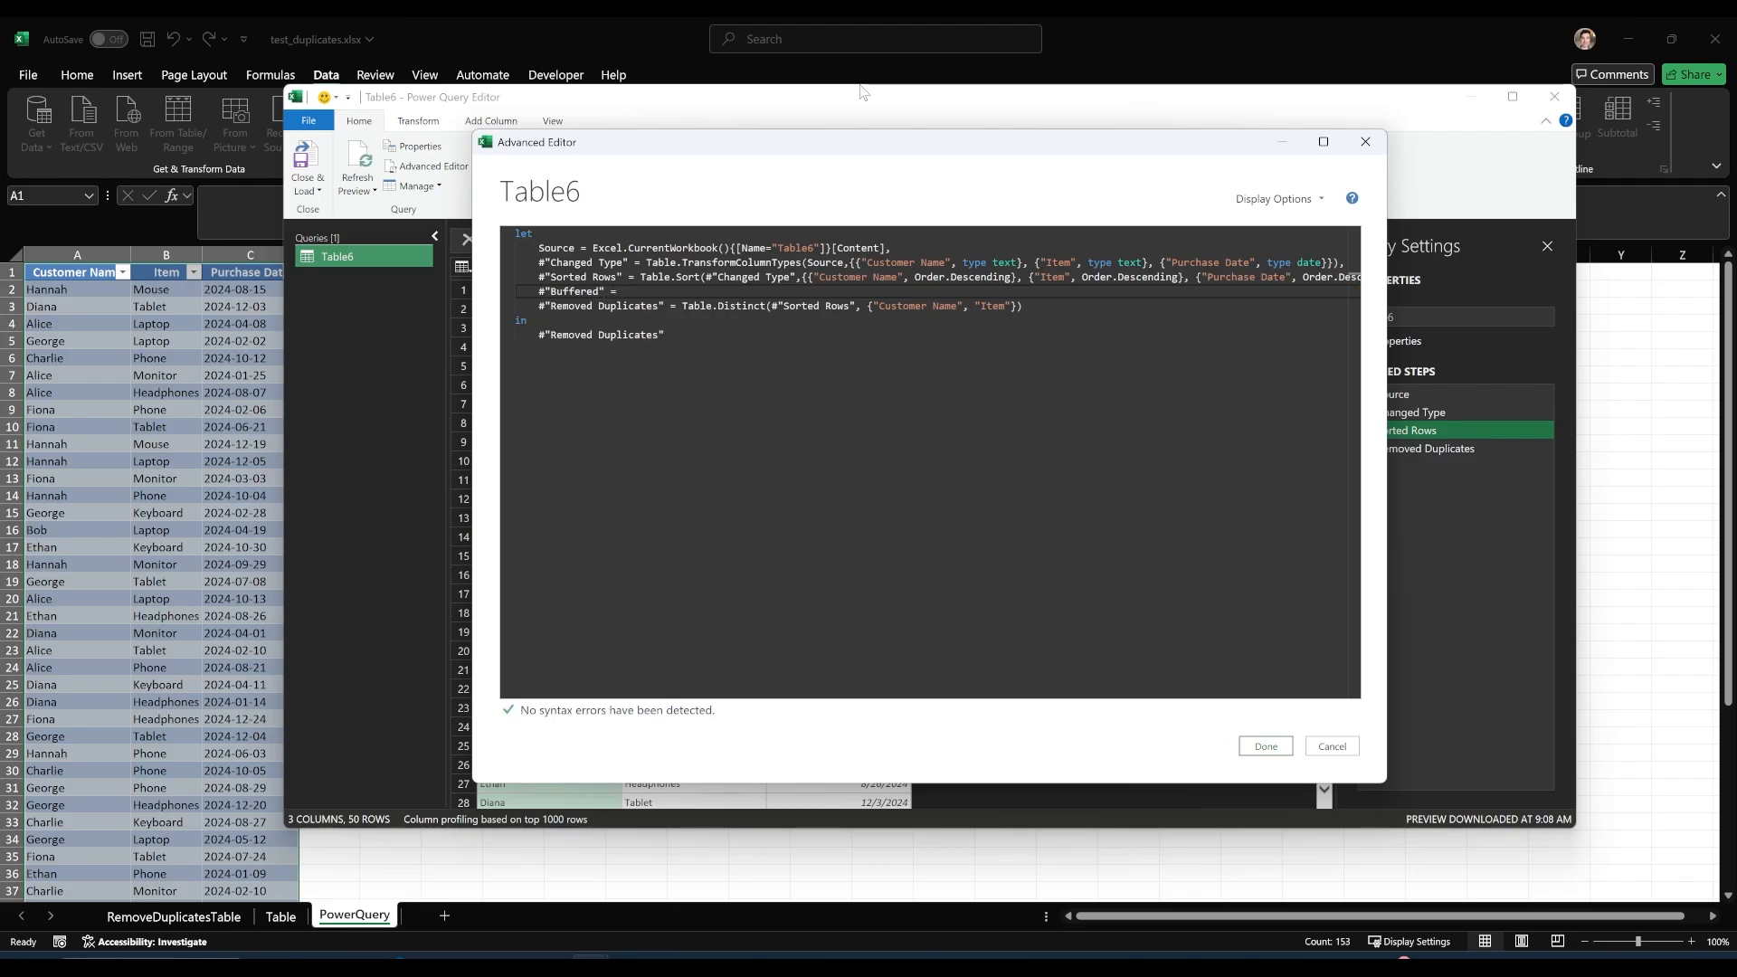
type("Table.Bu")
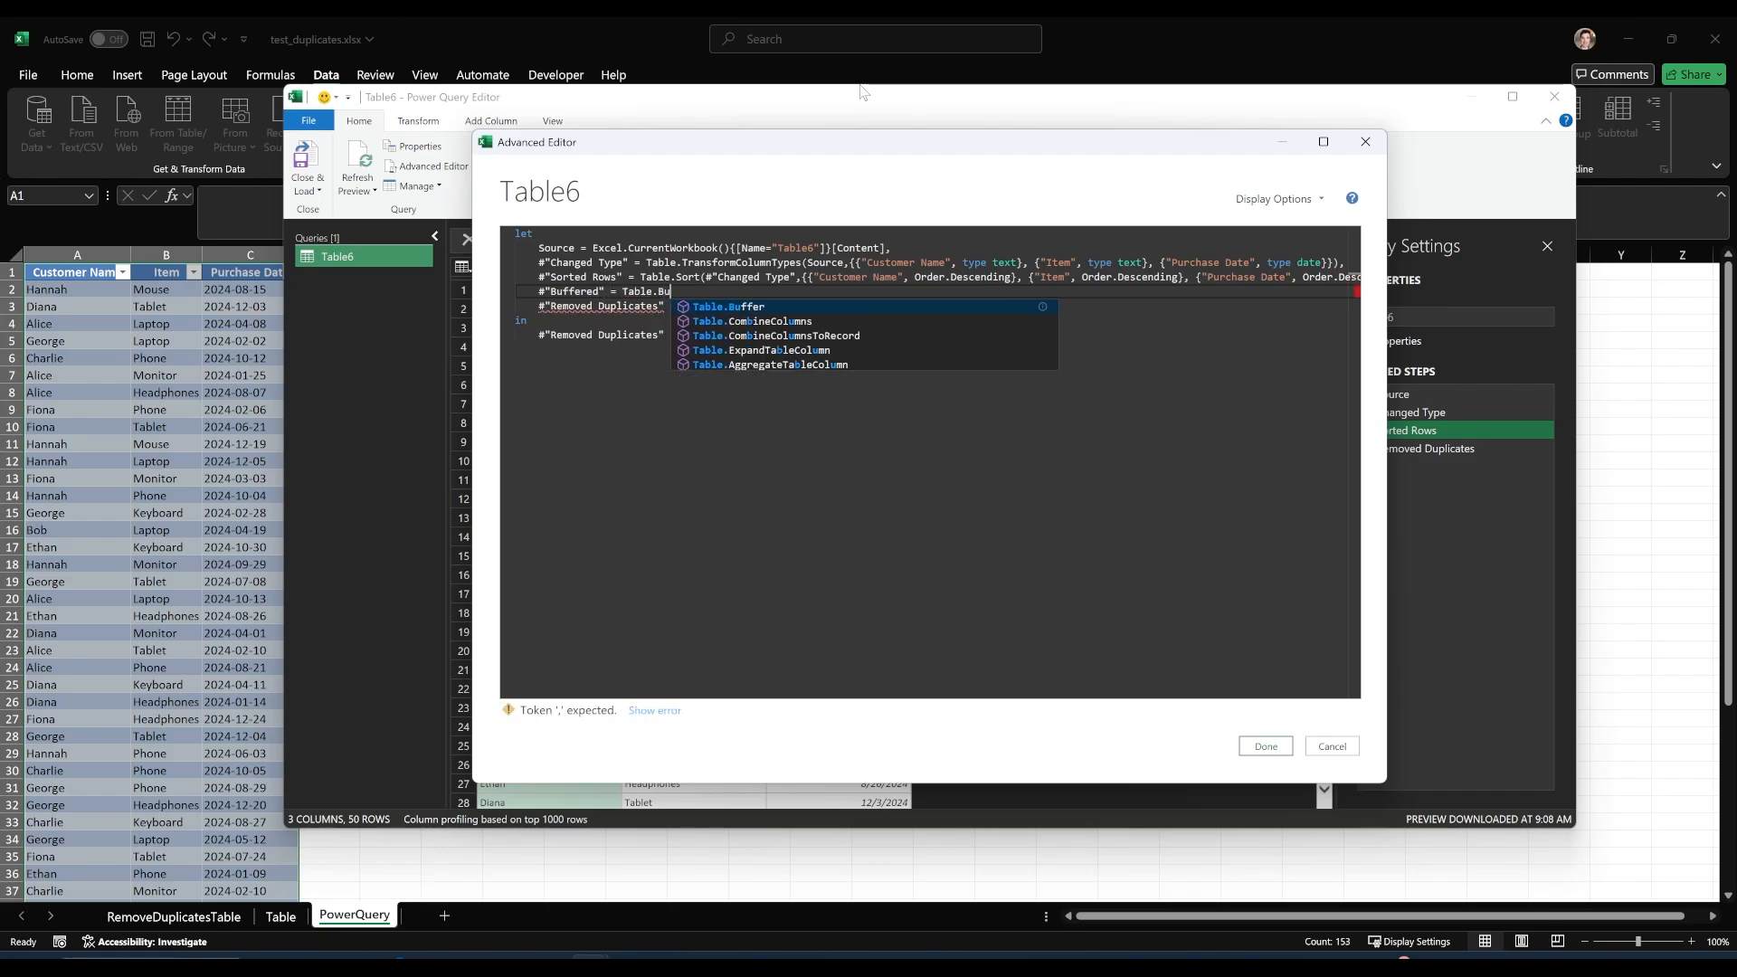
Define the Buffered step as Table.Buffer(#"Sorted Rows").
key("Tab")
type("(")
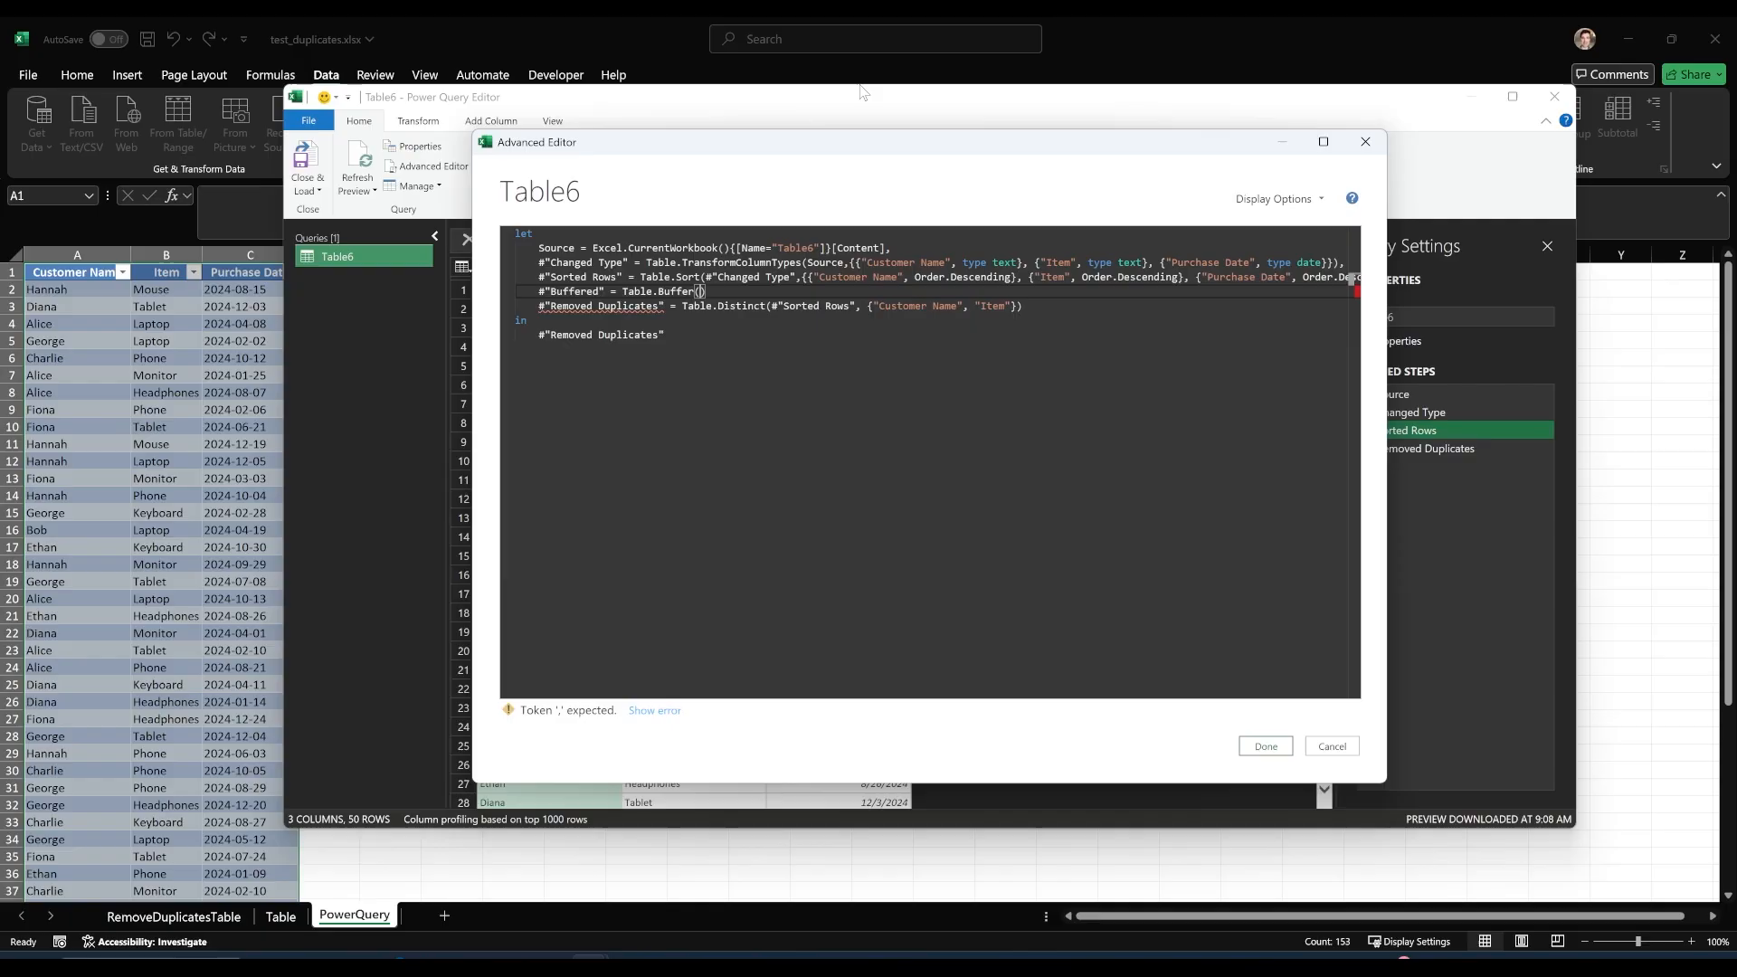
type("#\"So")
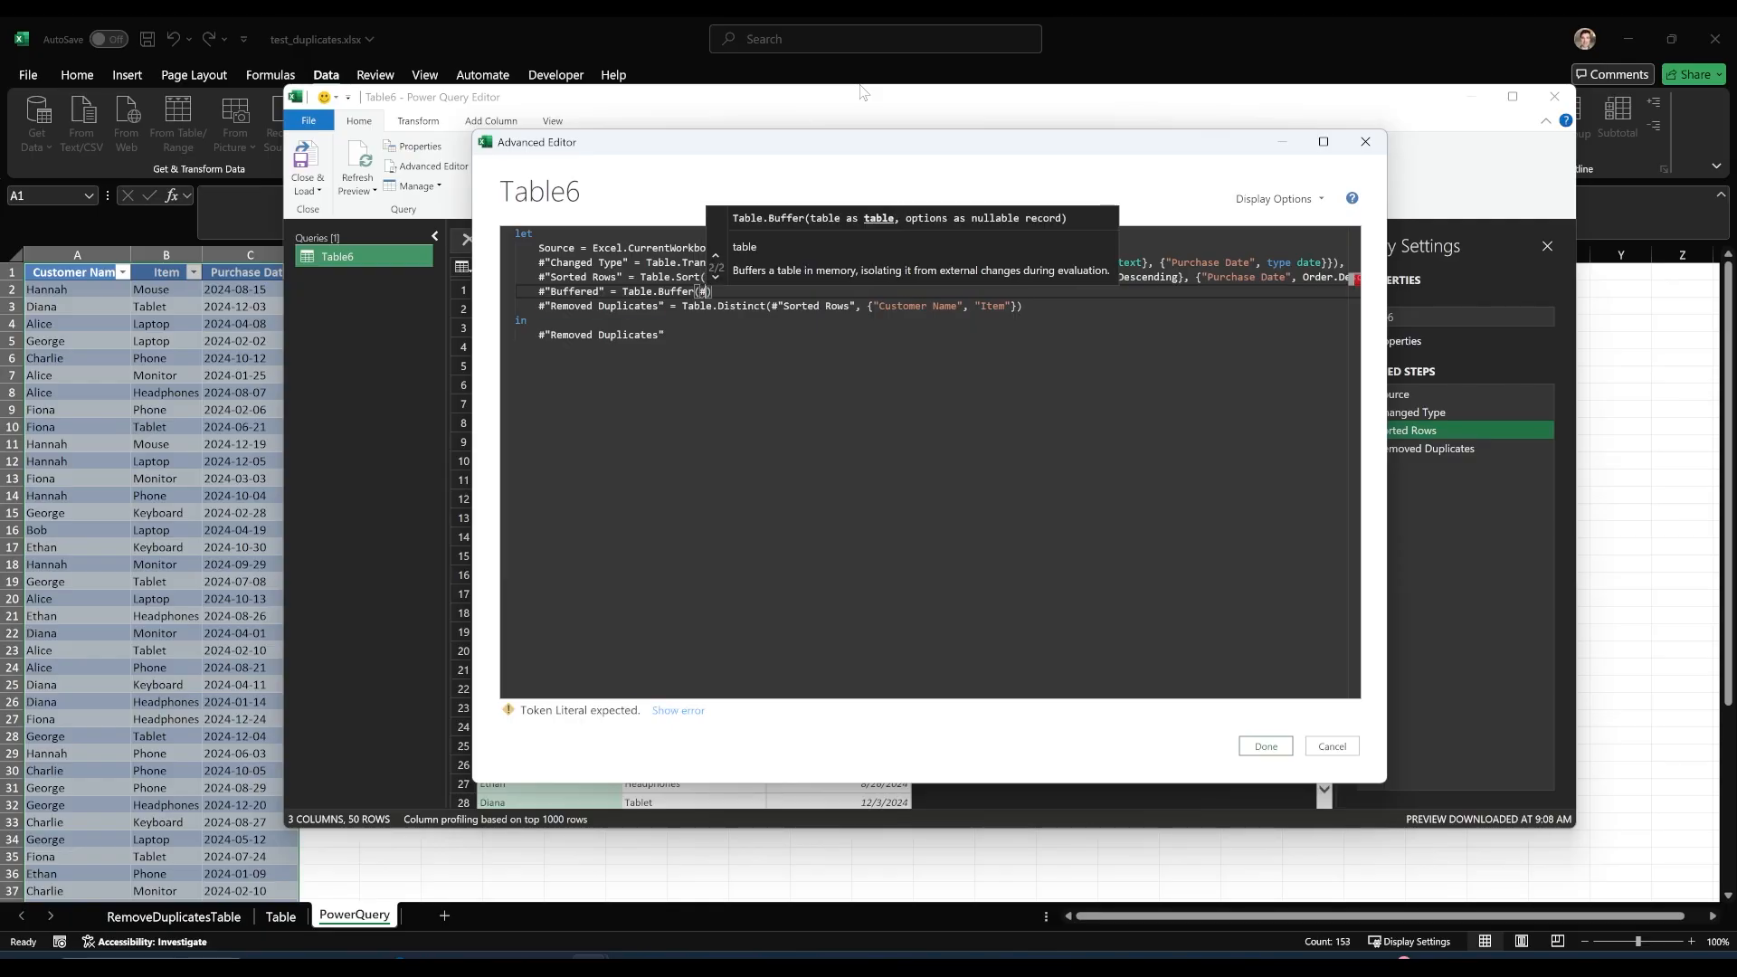
type("r")
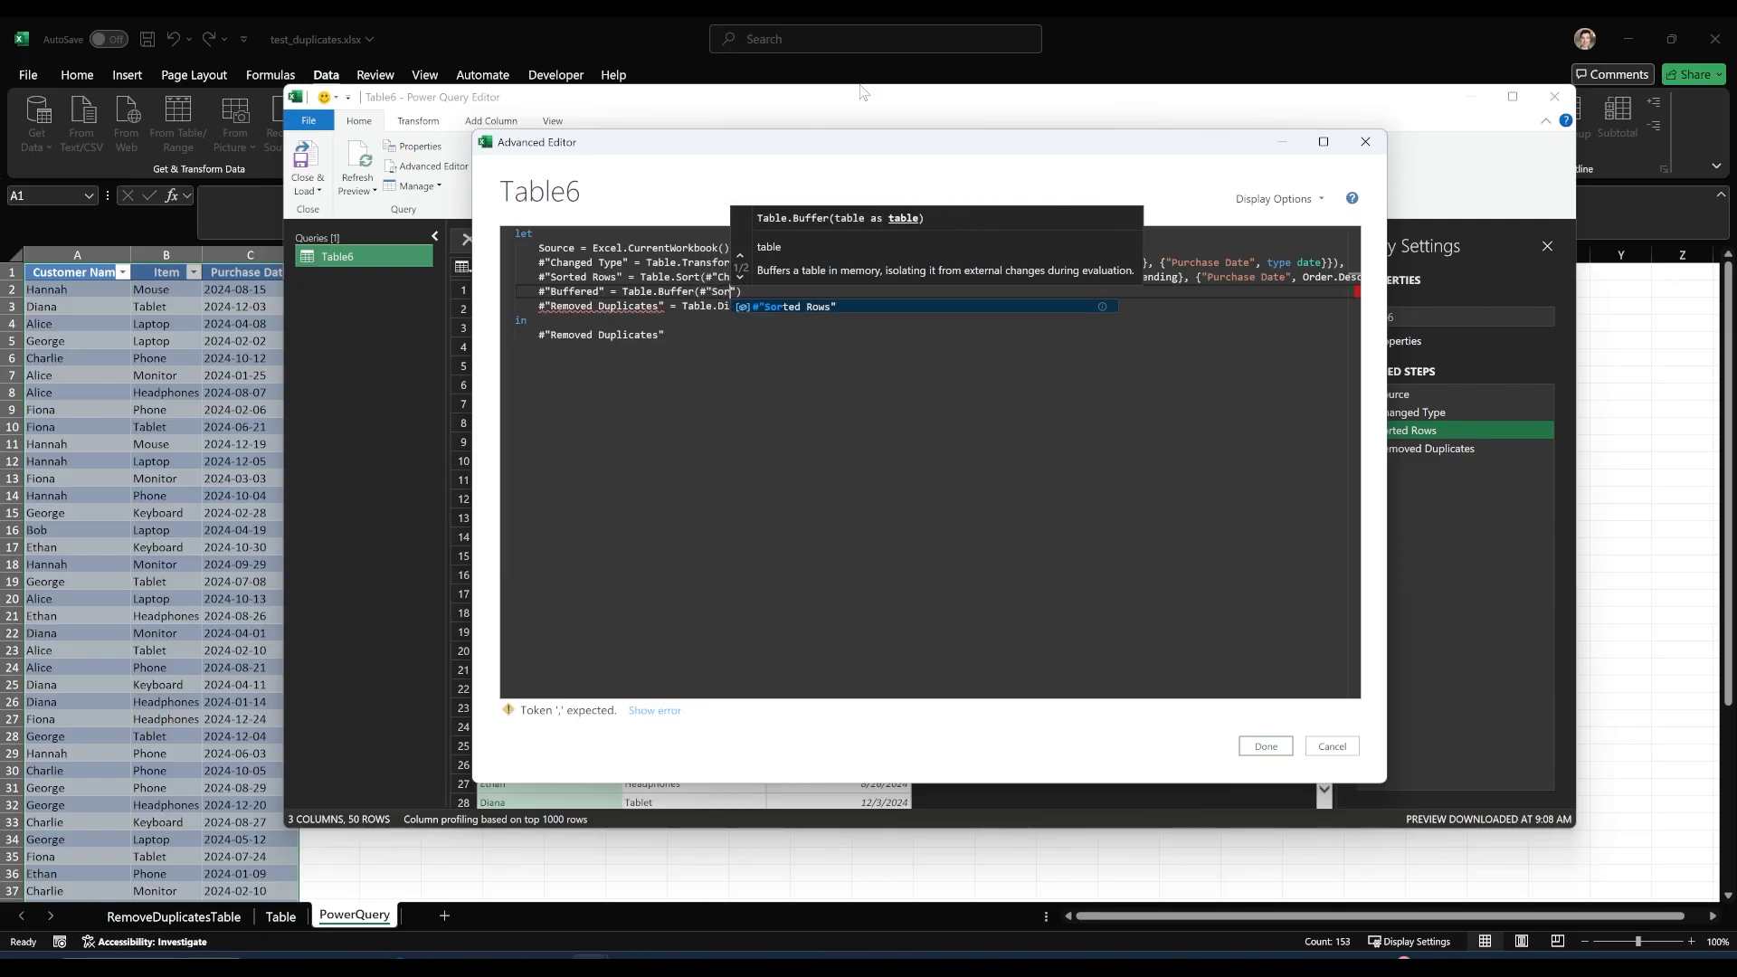
key("Tab")
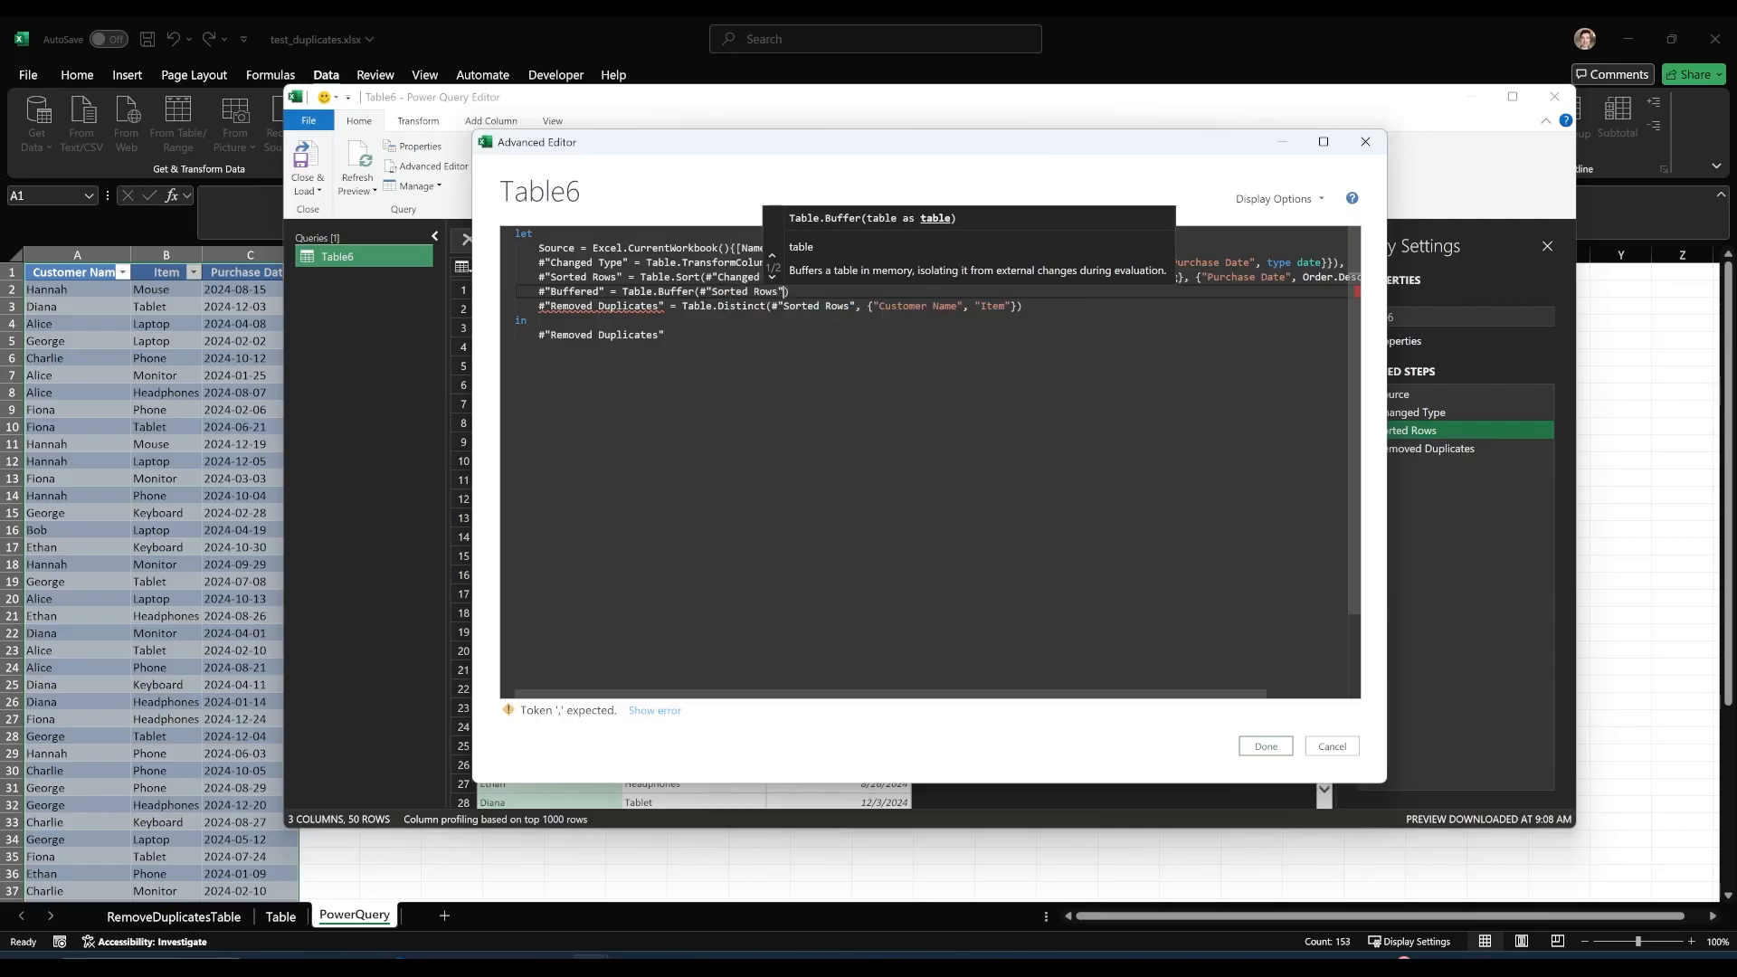
key("End")
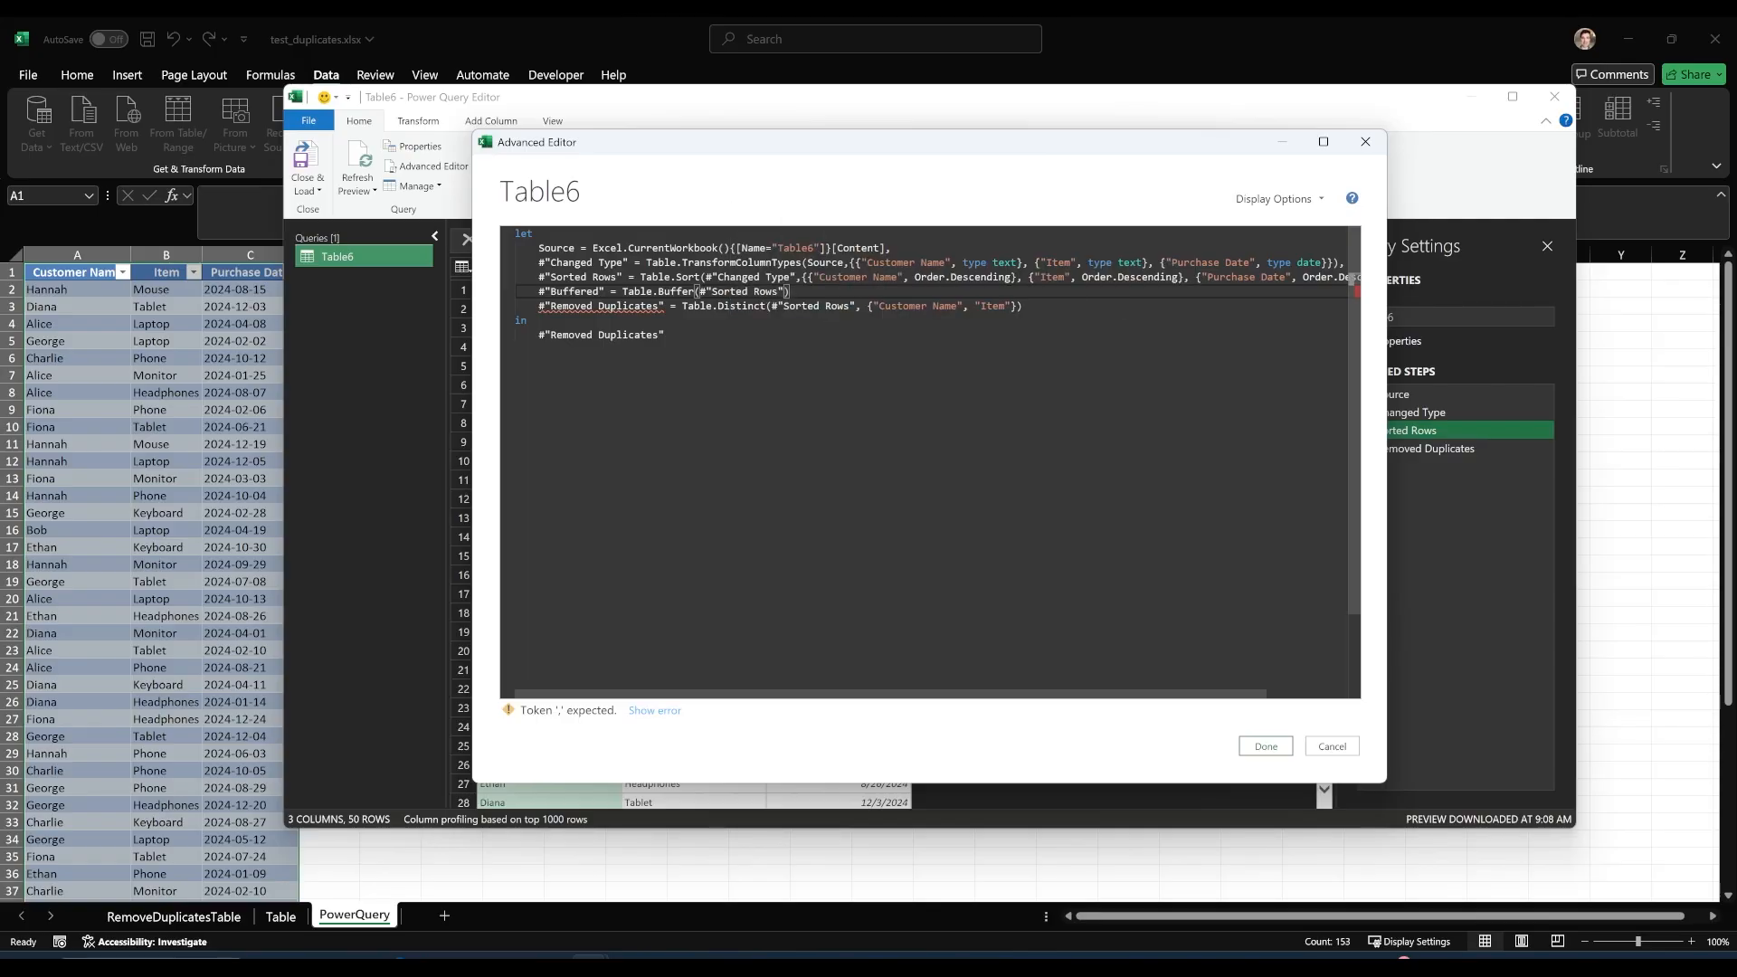
Make the Removed Duplicates line's Table.Distinct reference #"Buffered" and end the Buffered line with a comma.
left_click(846, 306)
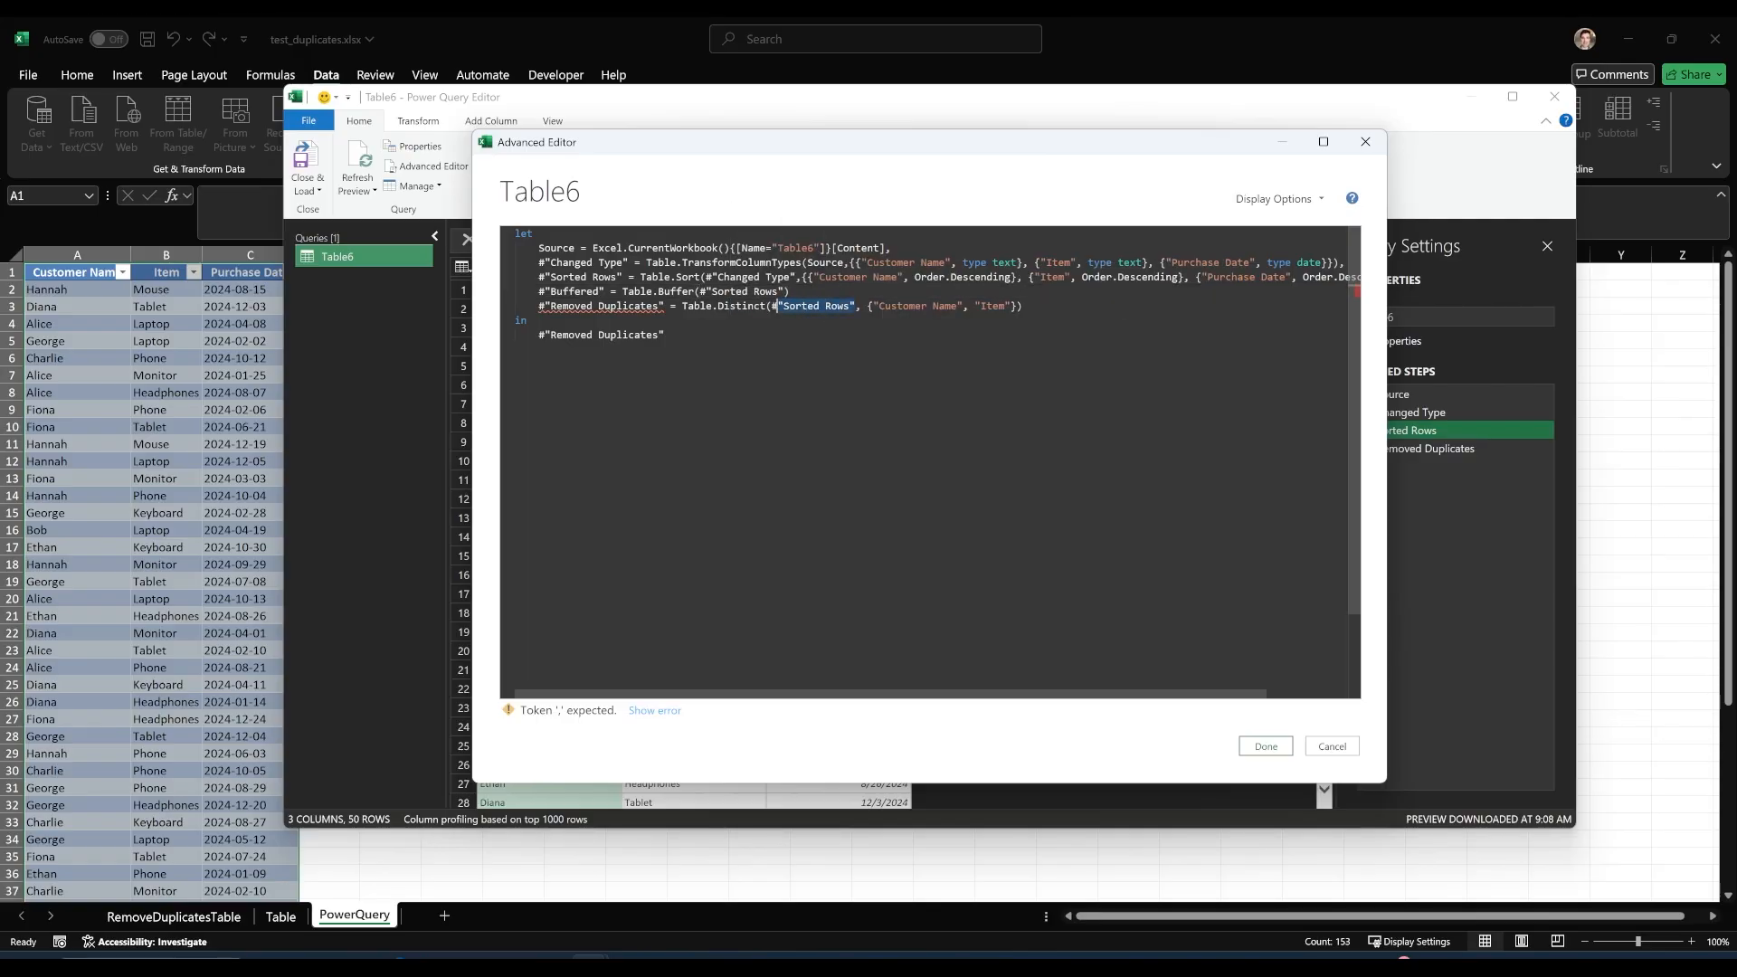
type("\"")
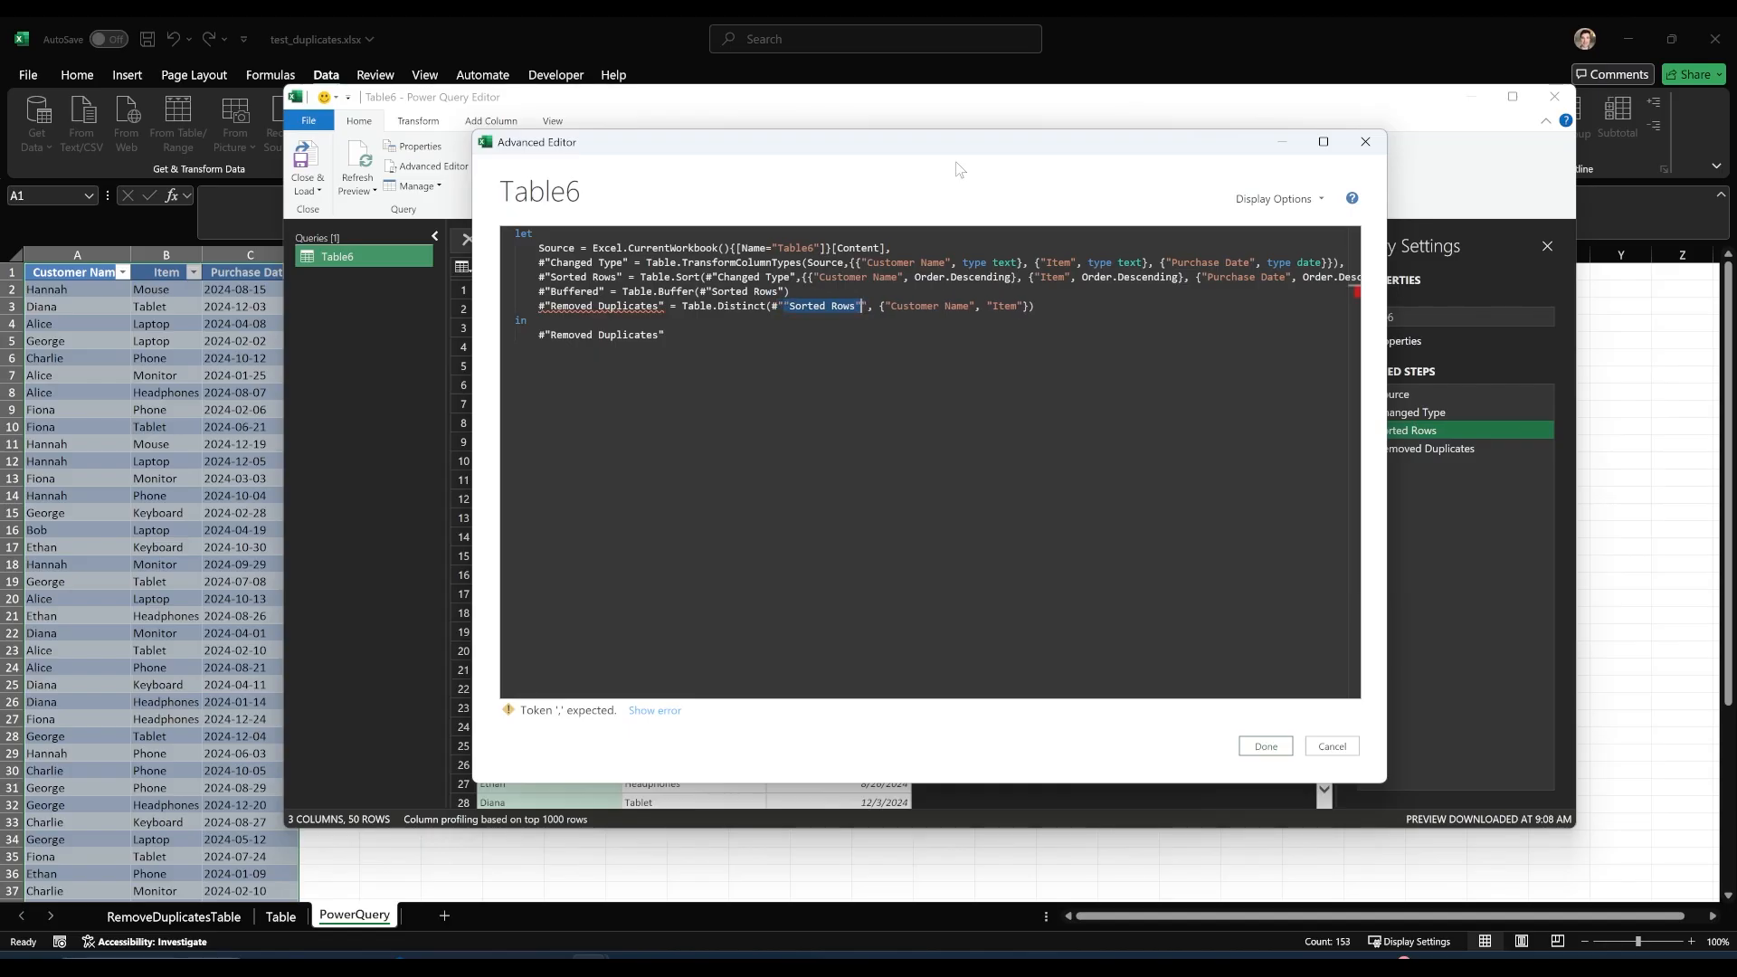
type("Buffered\"")
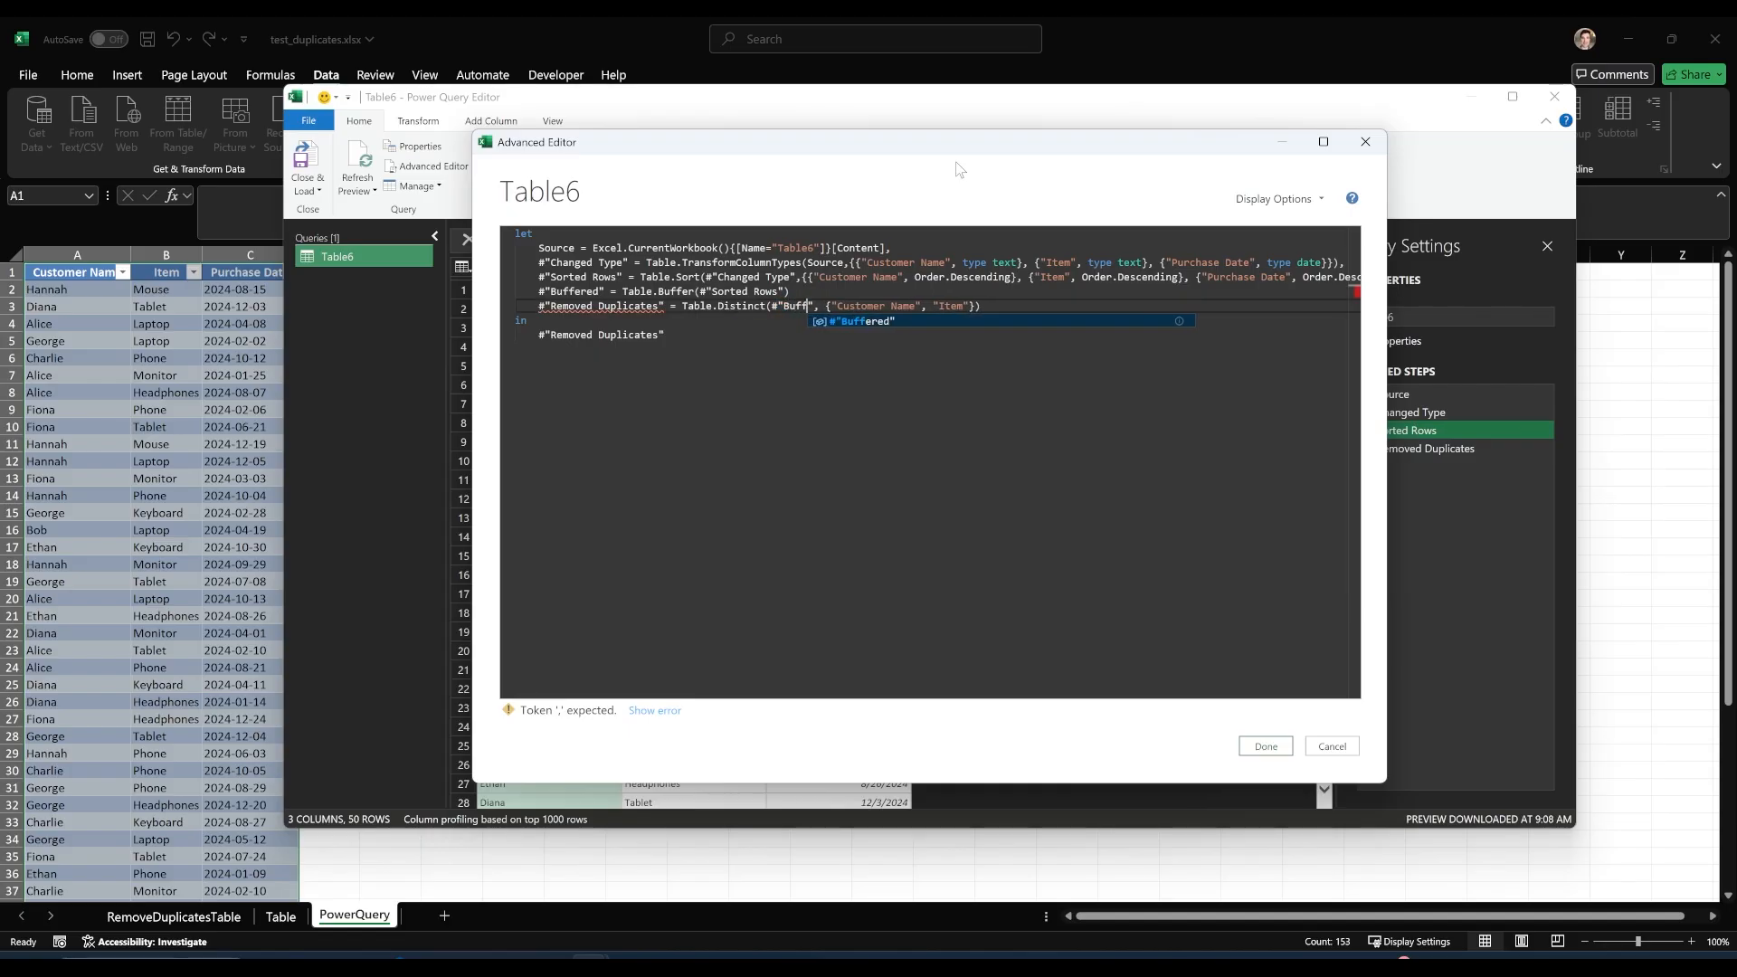
left_click(833, 291)
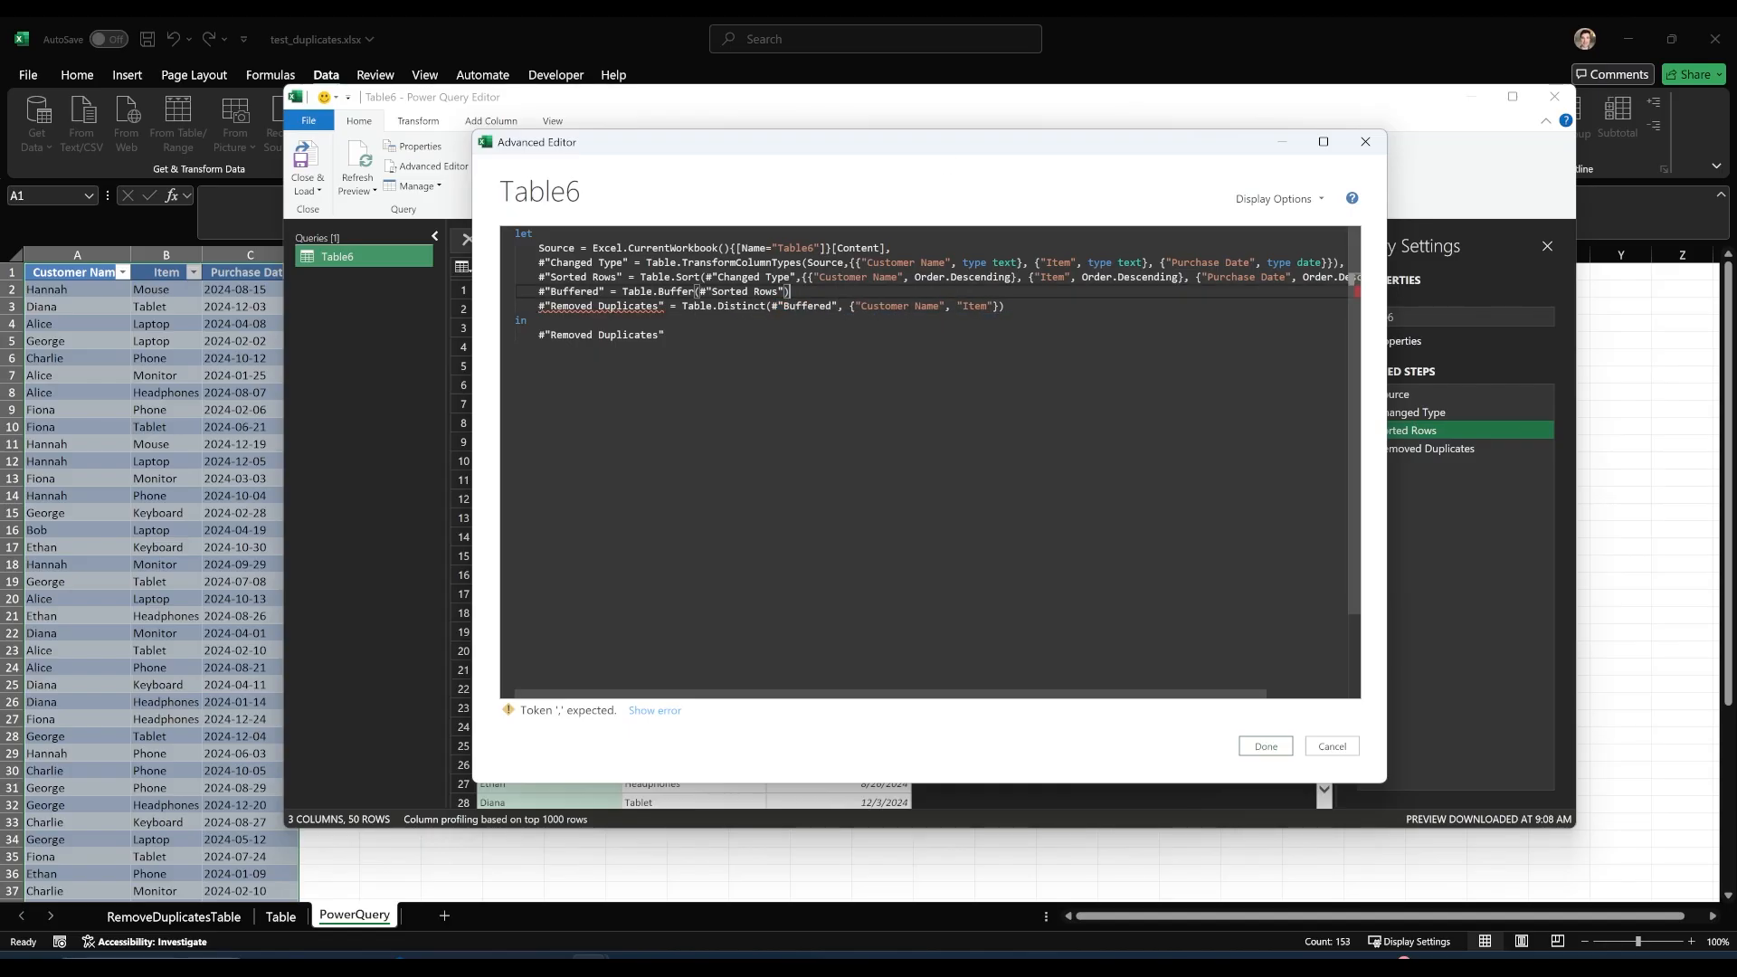
type(",")
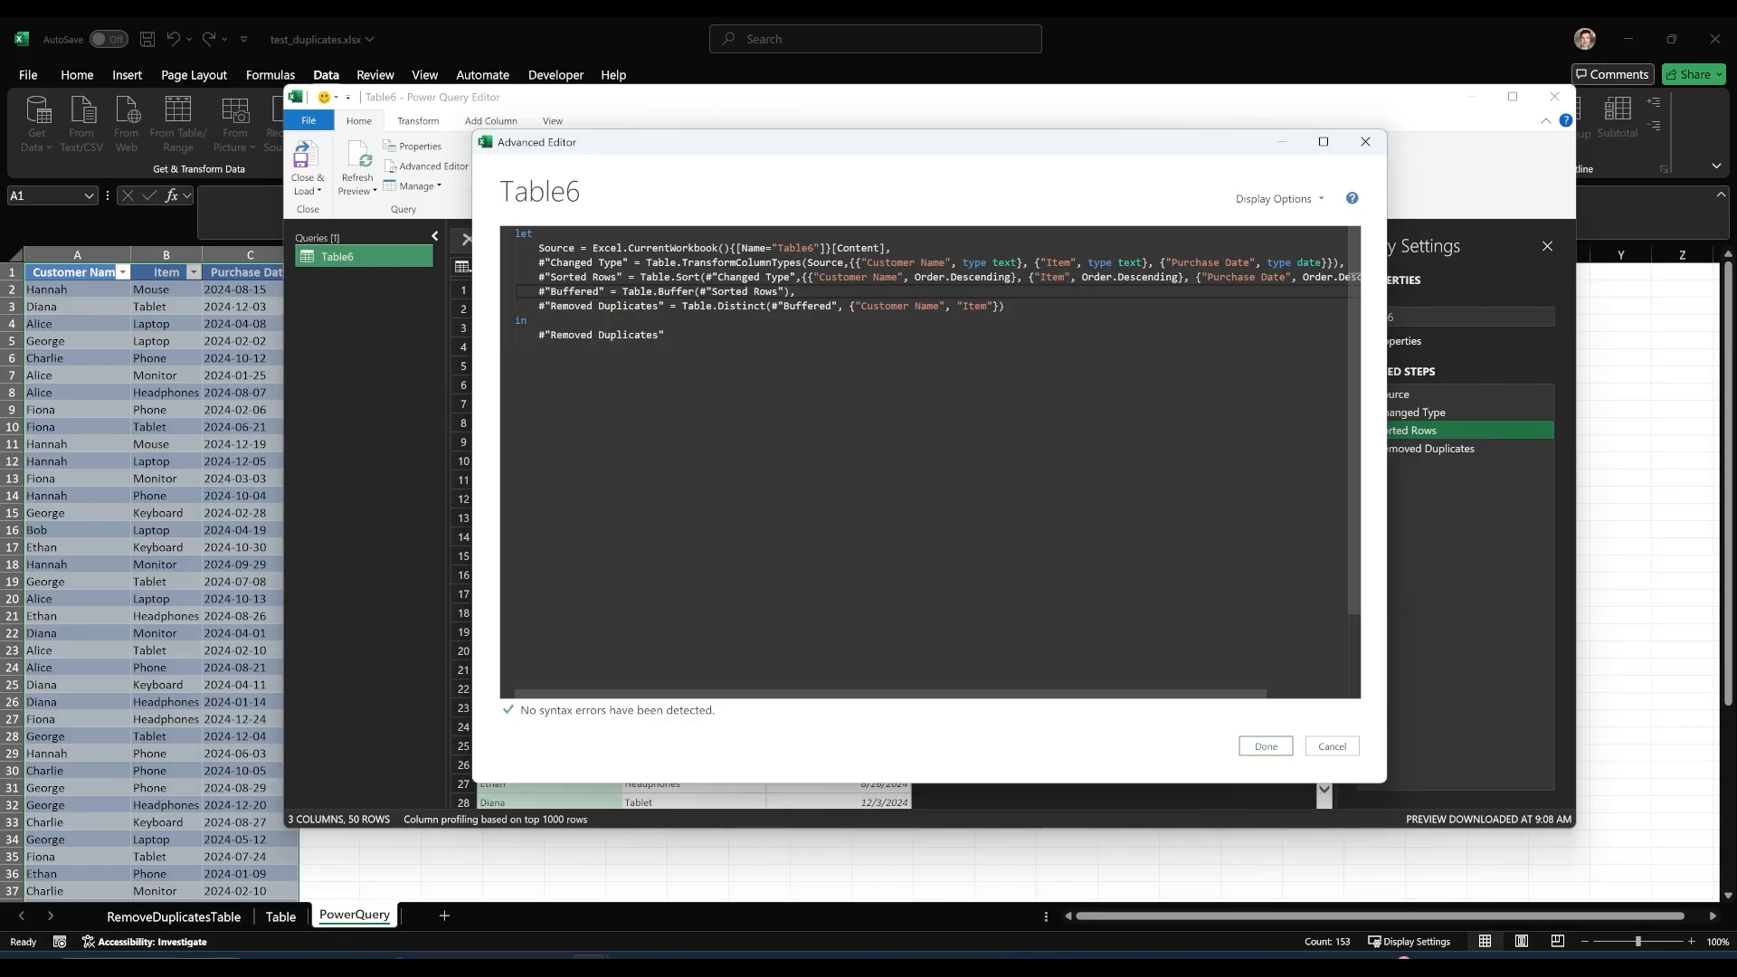
left_click(1006, 306)
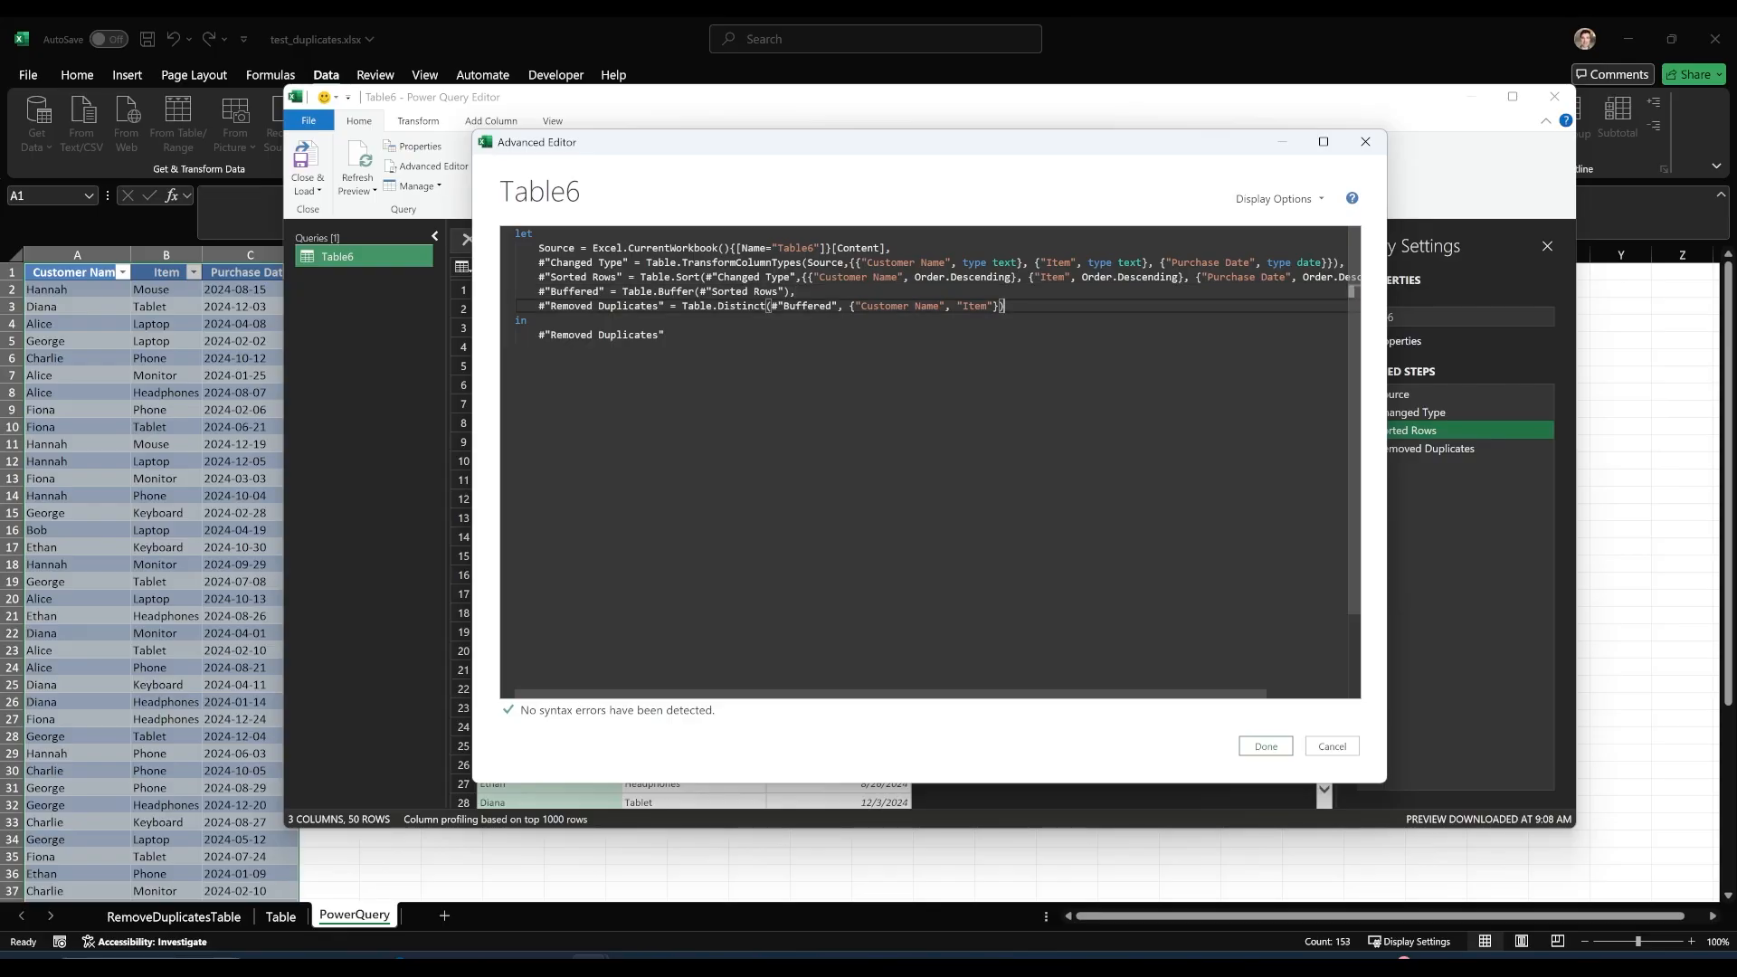
Review the Sorted Rows, Buffered and Removed Duplicates references in the code and apply the edited query.
left_click_drag(622, 276, 542, 277)
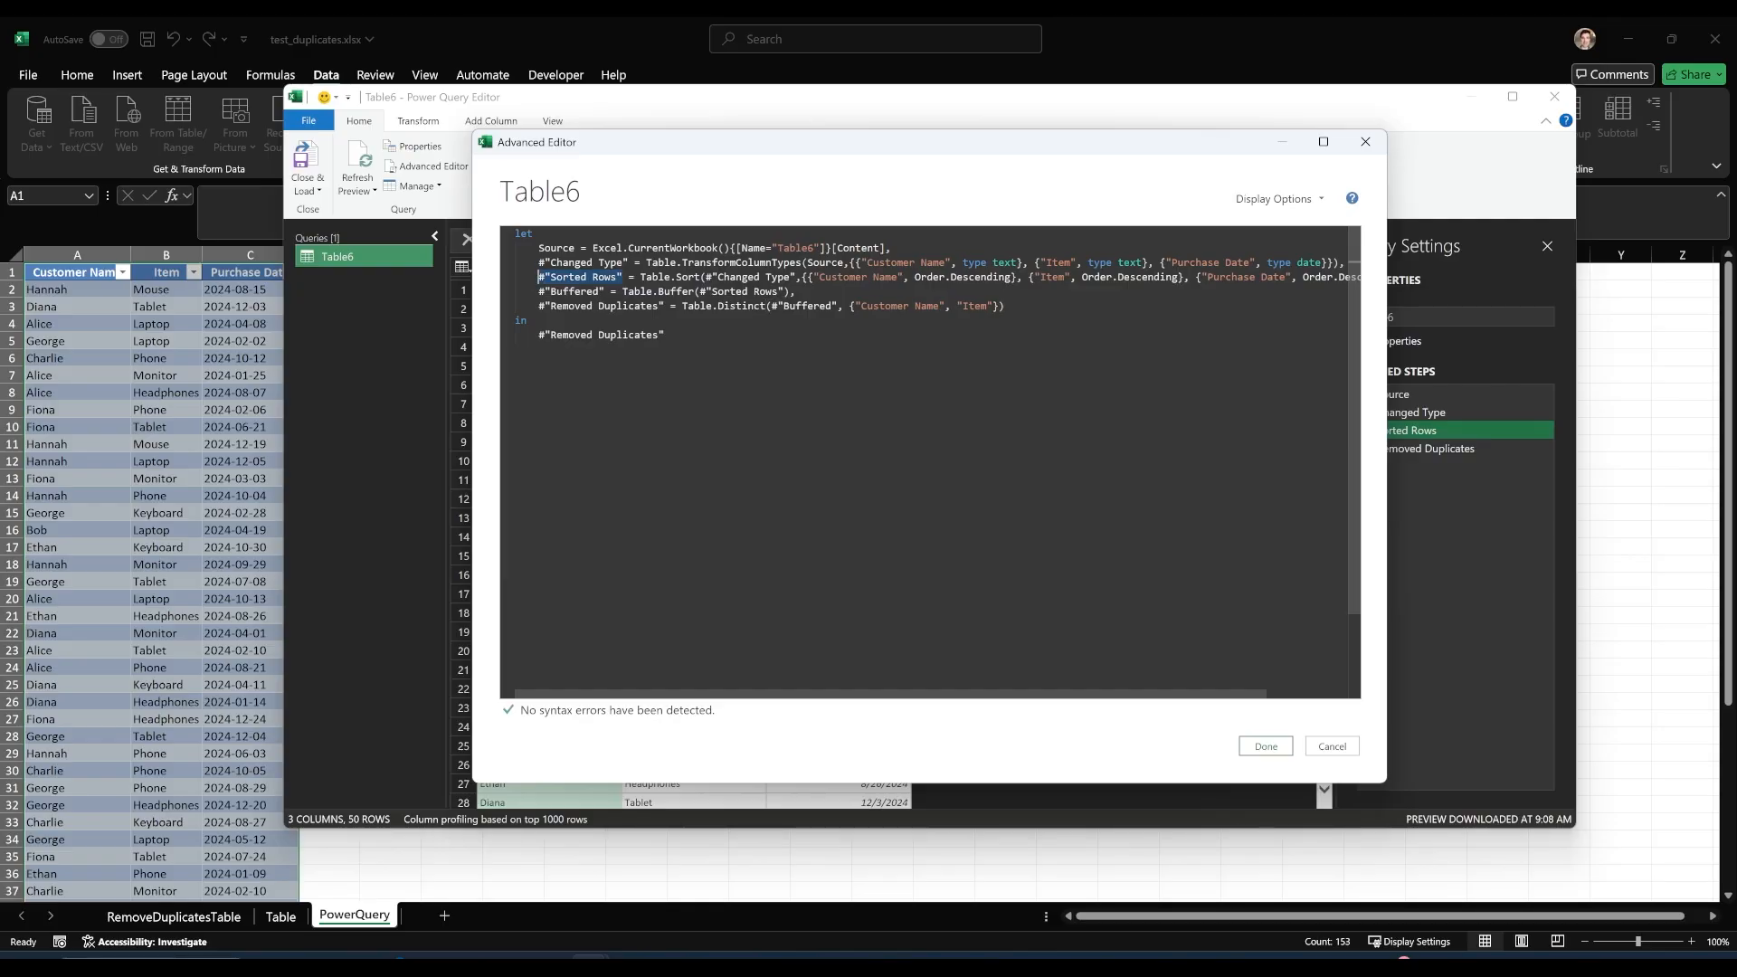
left_click_drag(795, 292, 539, 292)
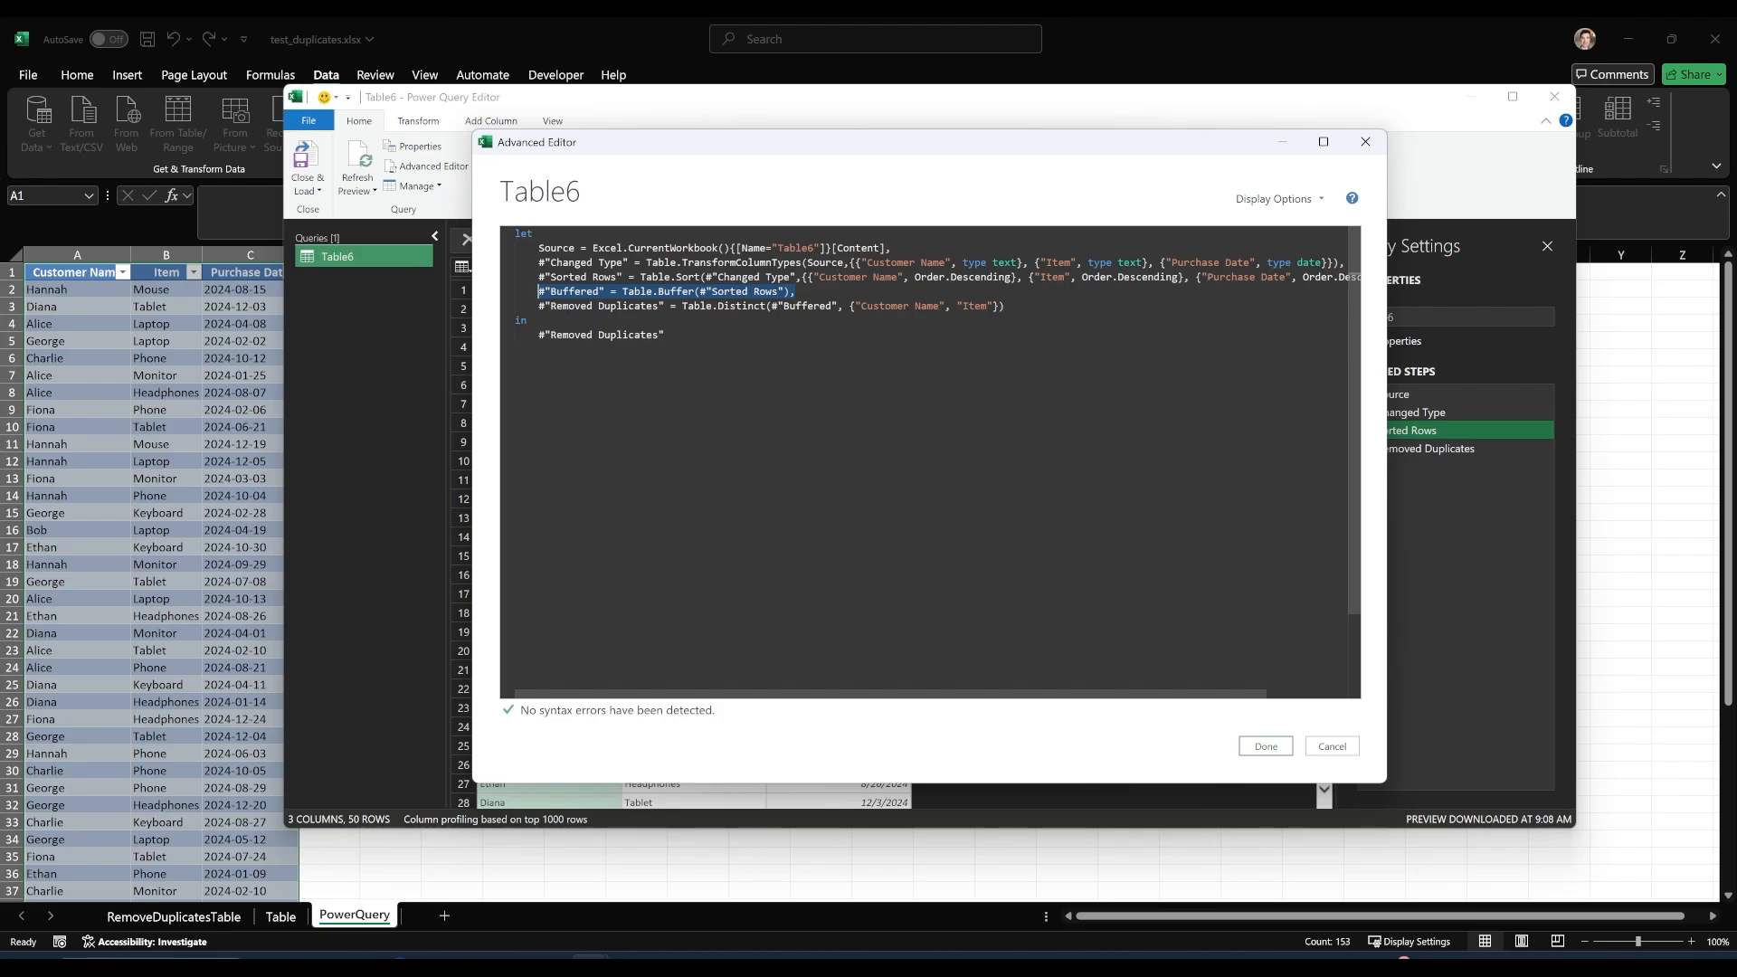
double_click(808, 306)
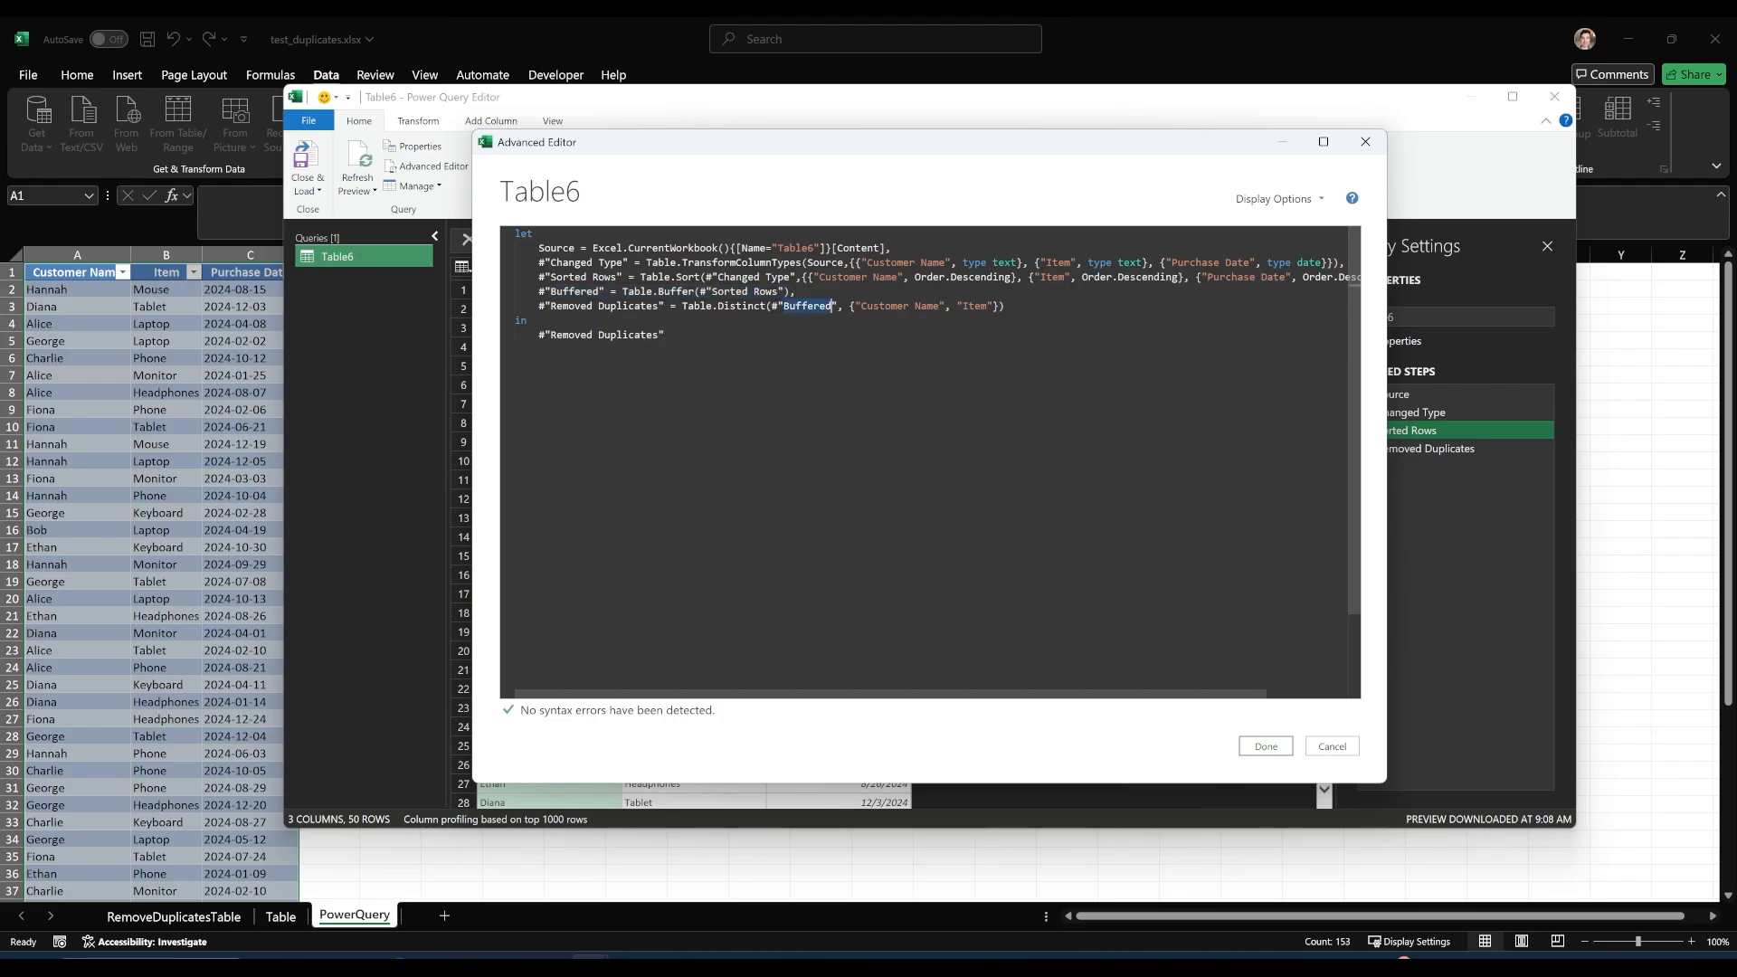
left_click(1263, 743)
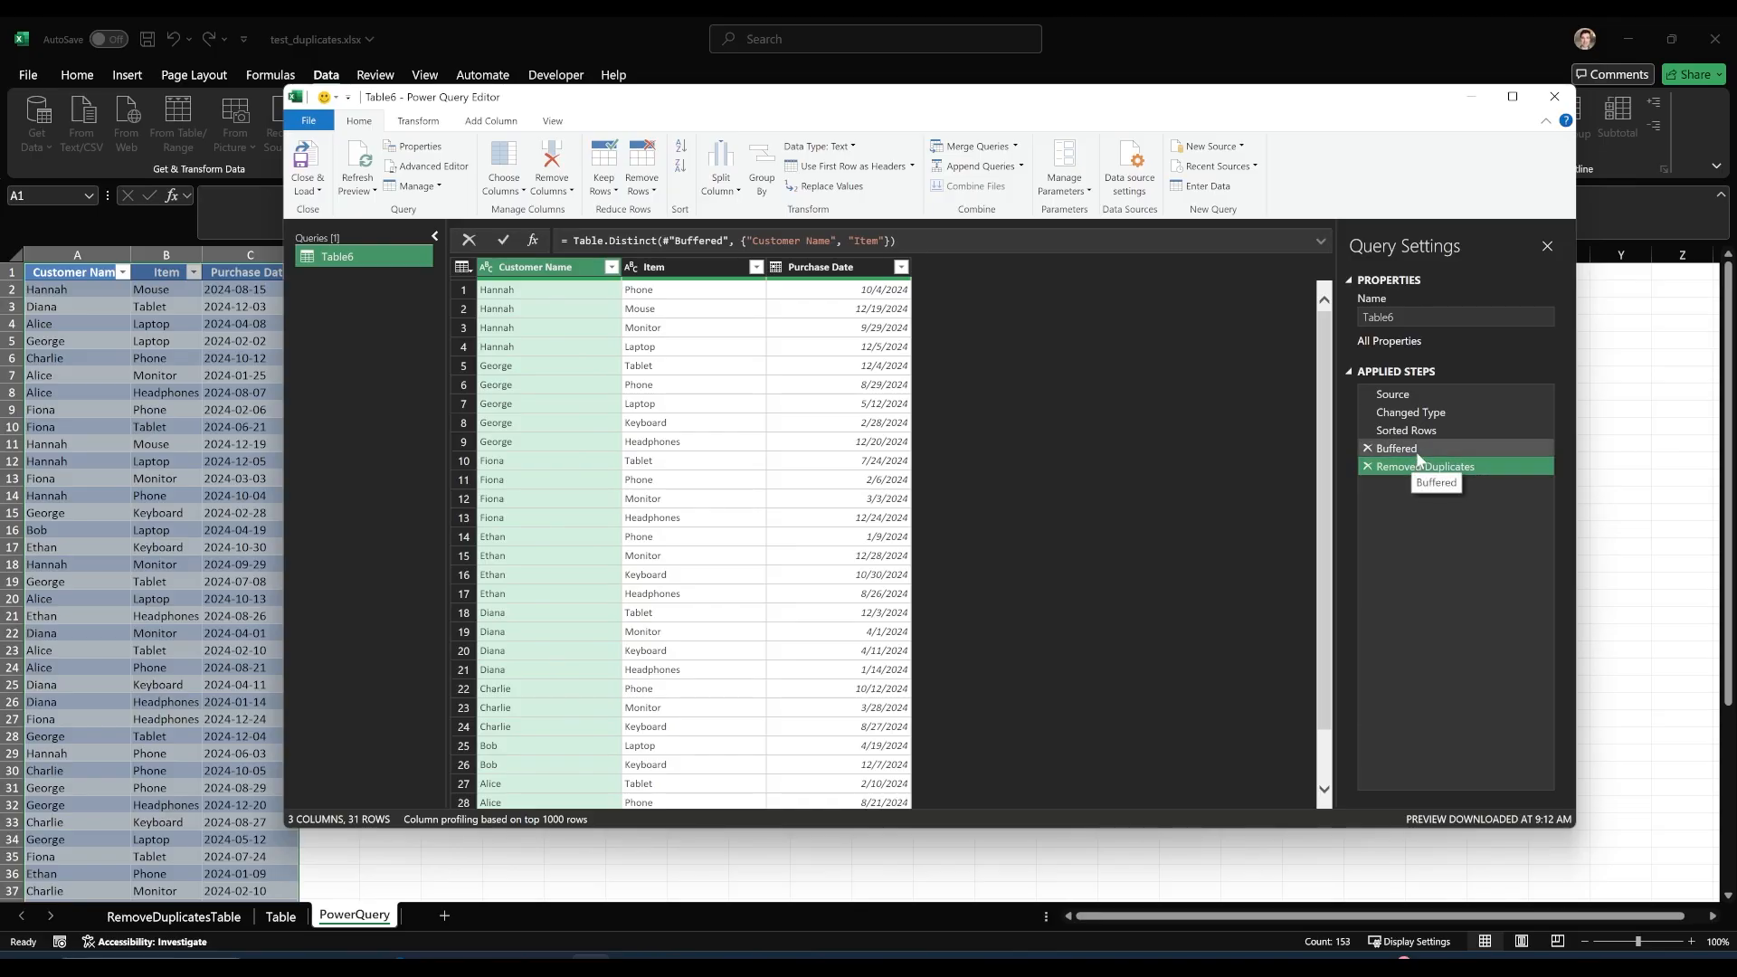
Check the purchase date kept for the first customer's mouse row in the Removed Duplicates step.
left_click(693, 308)
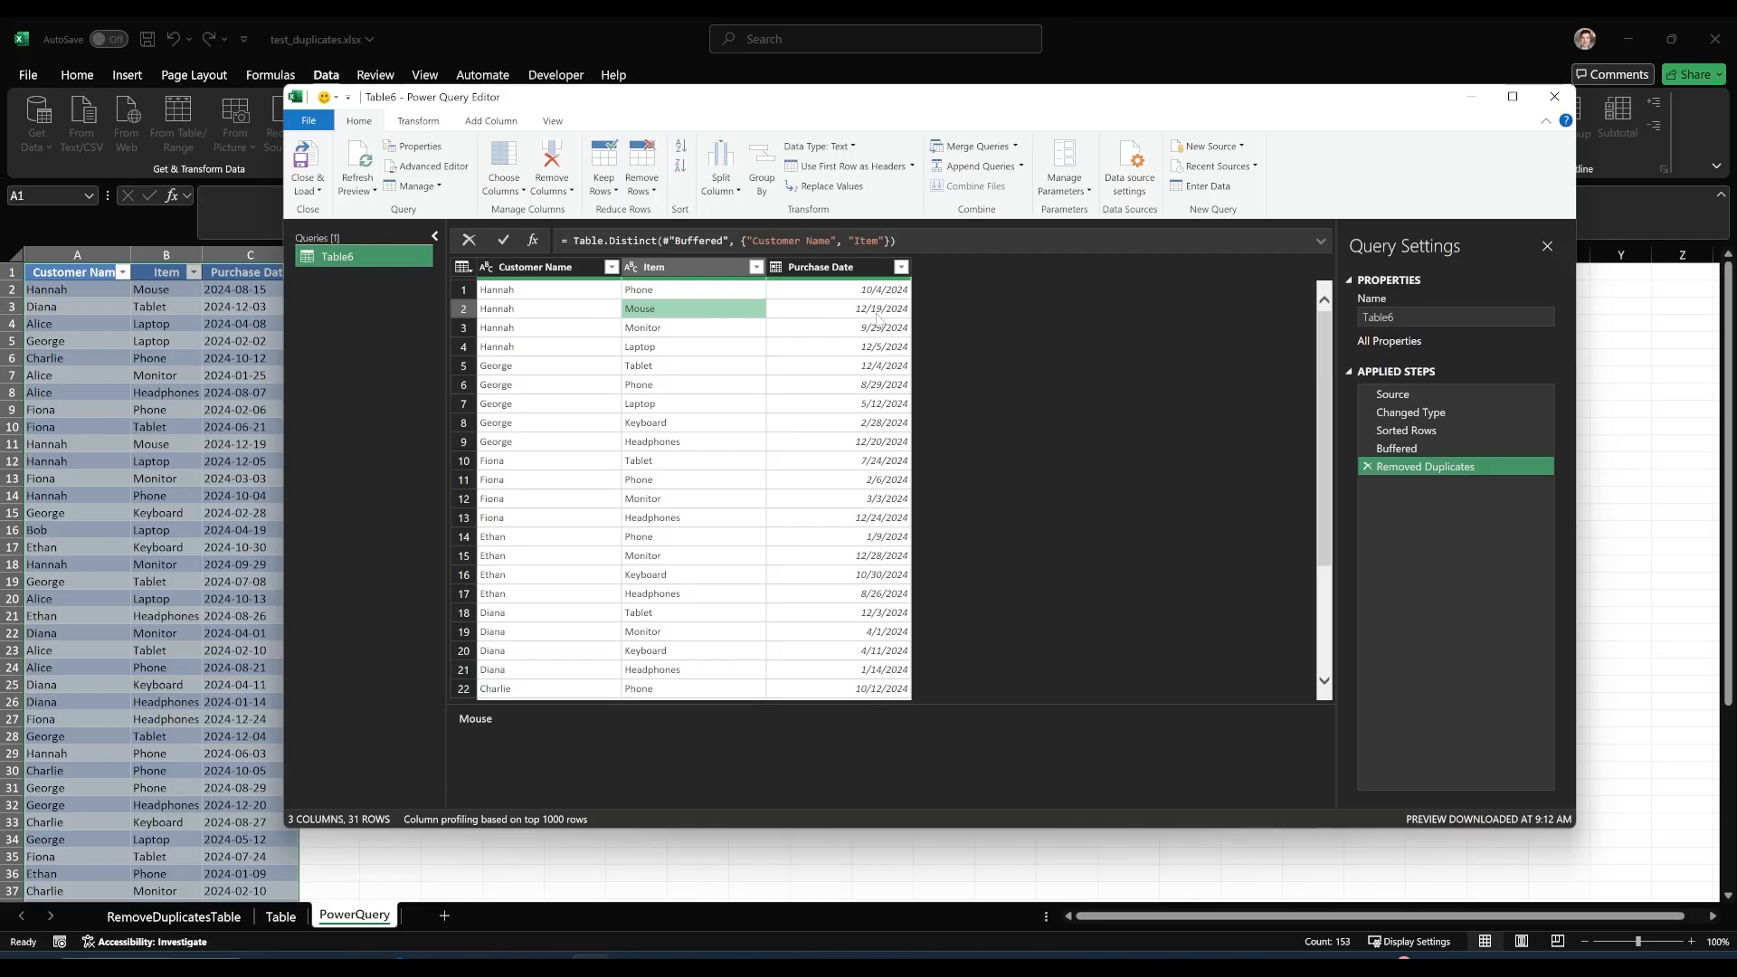
left_click(874, 312)
left_click(601, 308)
left_click(725, 313)
left_click(853, 312)
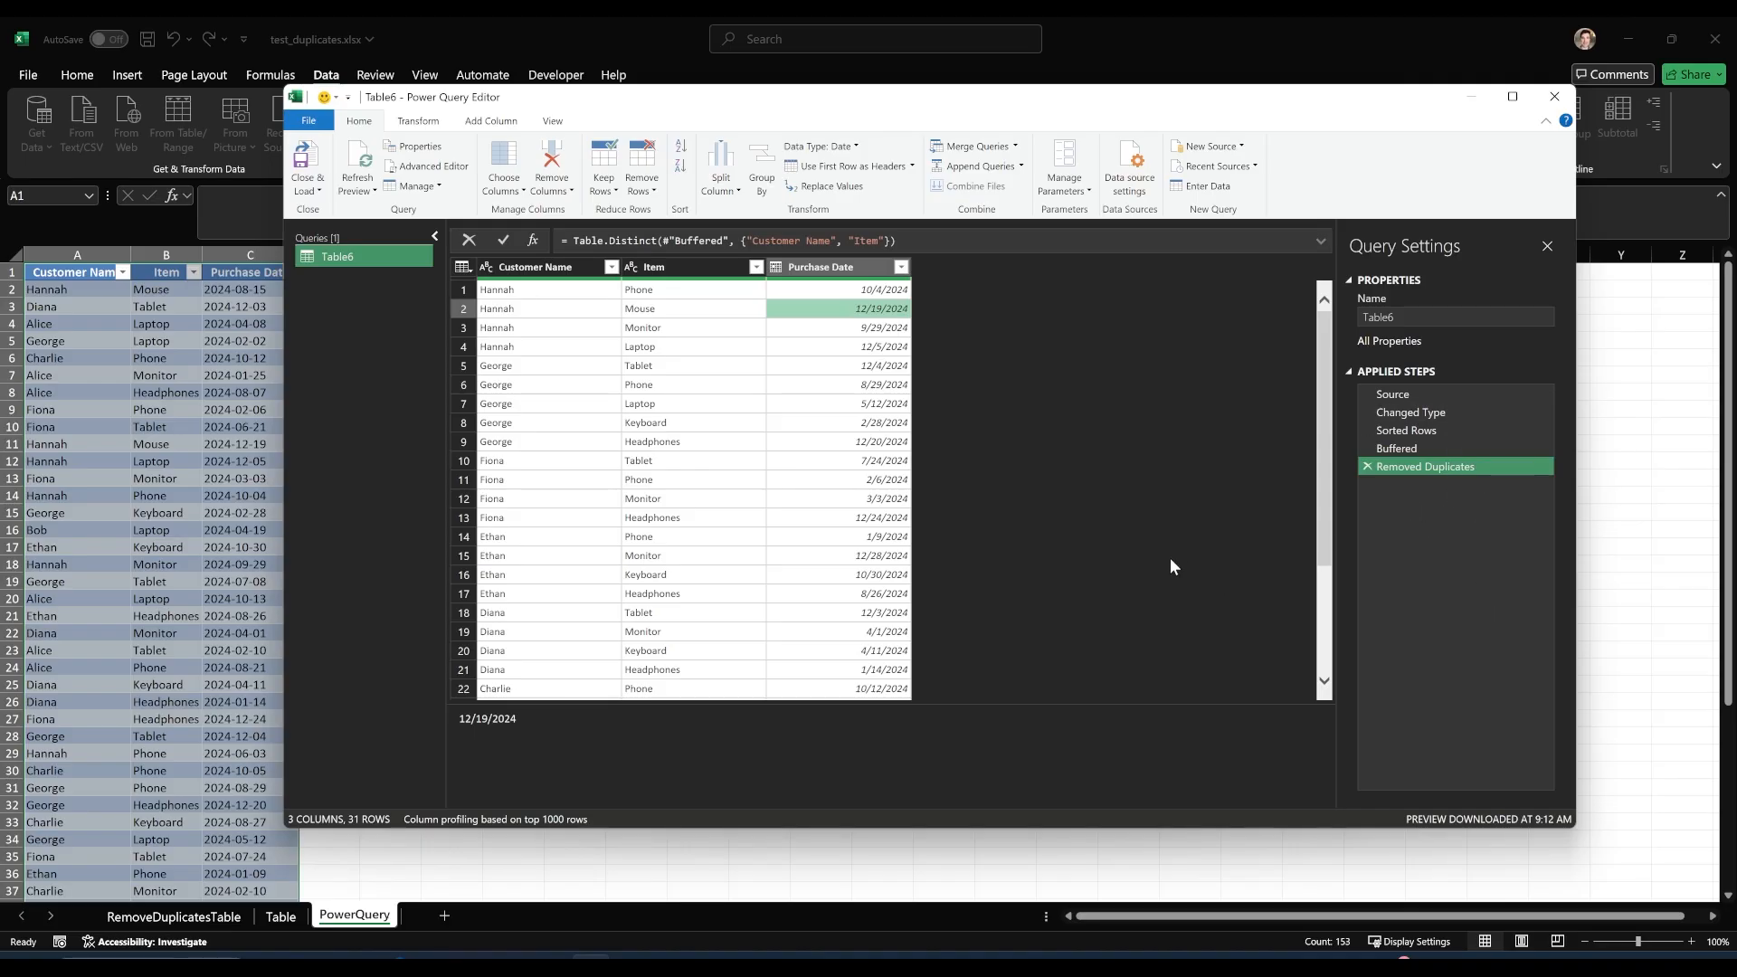
Close the query editor and load the deduplicated results into a new worksheet, checking the loaded rows.
left_click(304, 161)
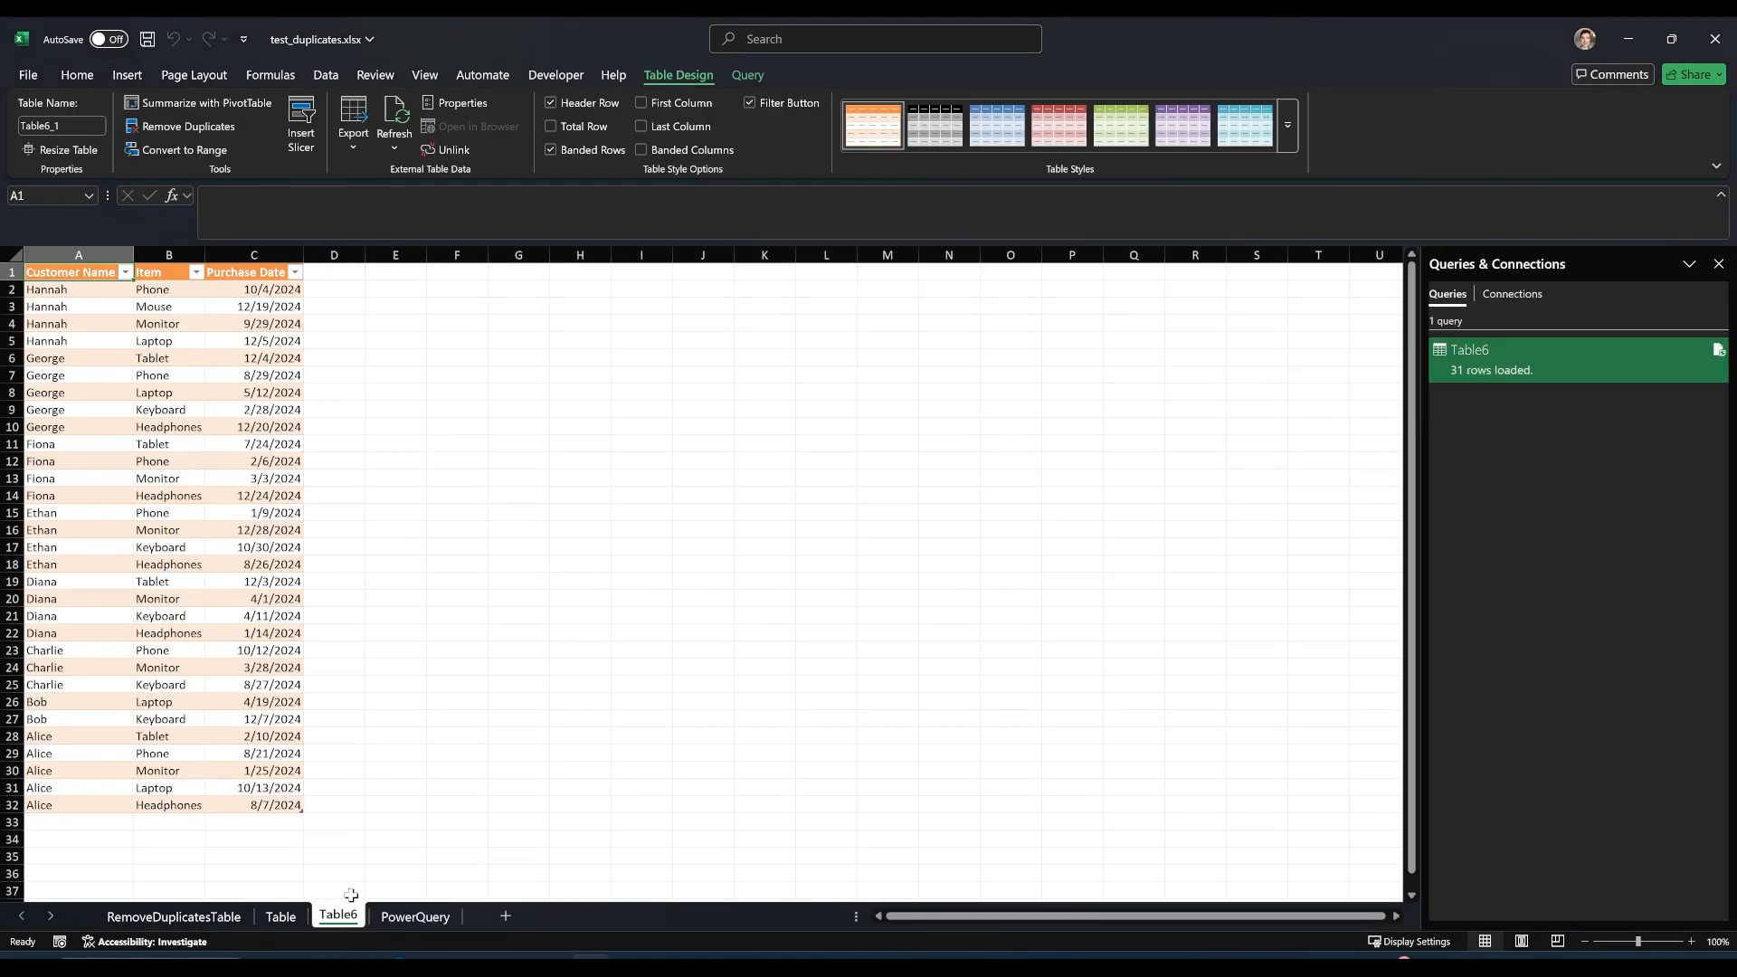
left_click(192, 369)
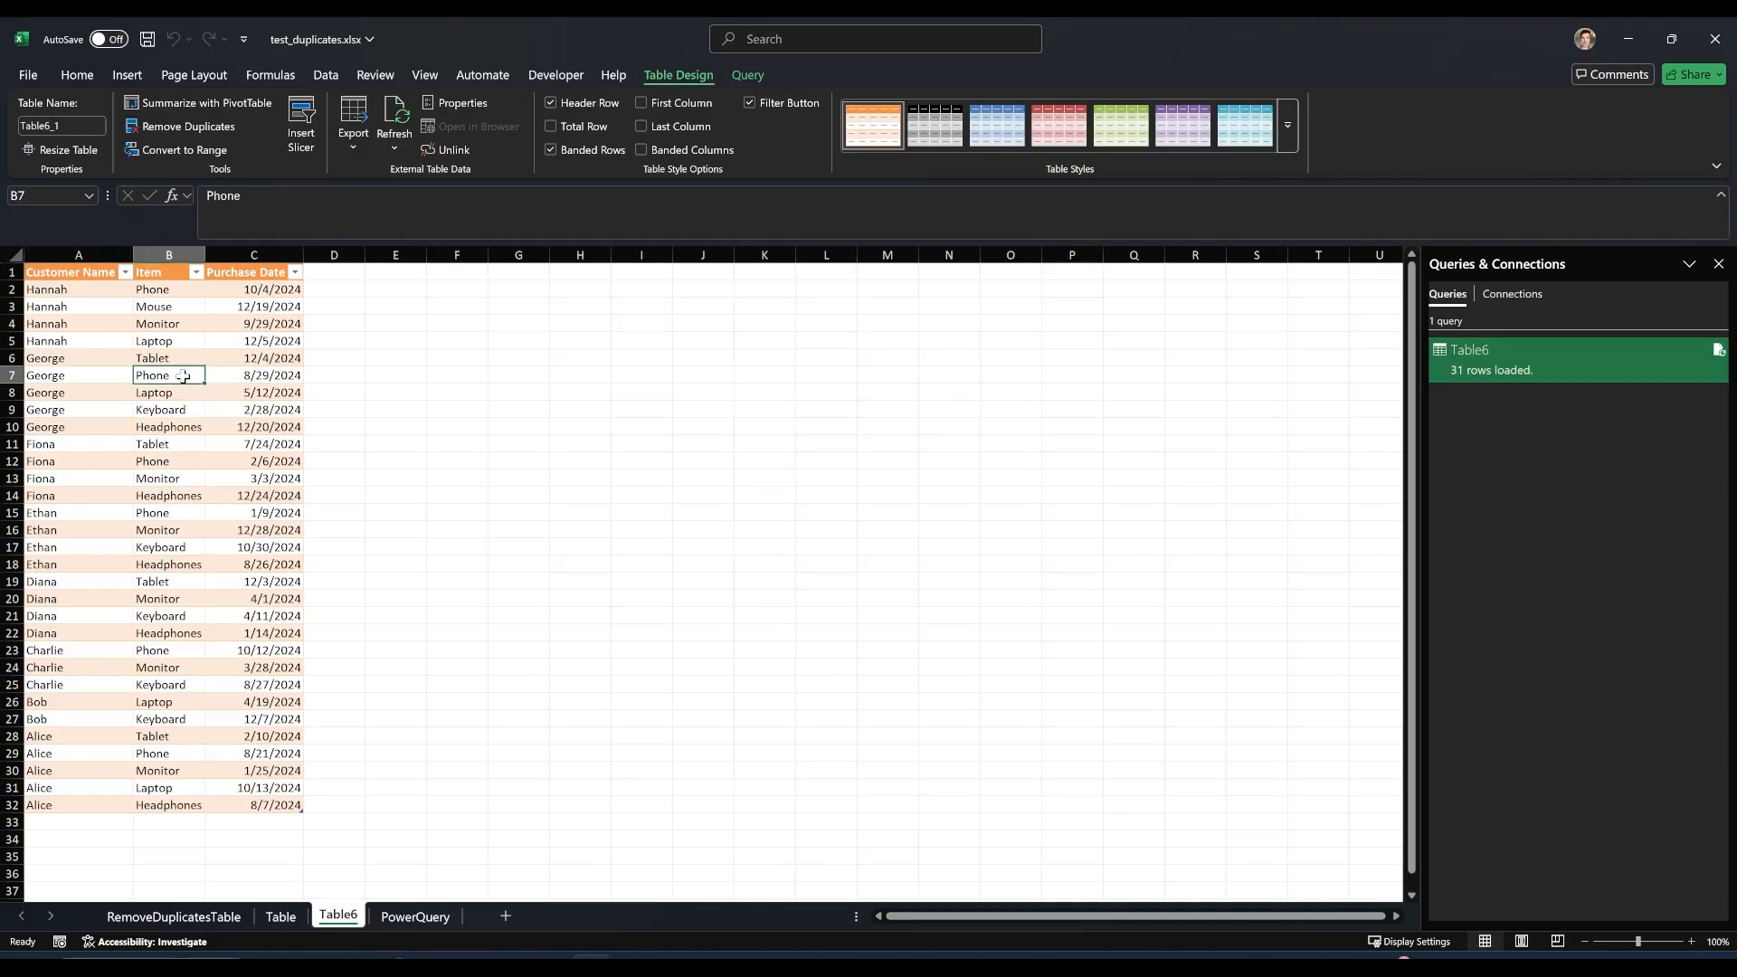
left_click(111, 307)
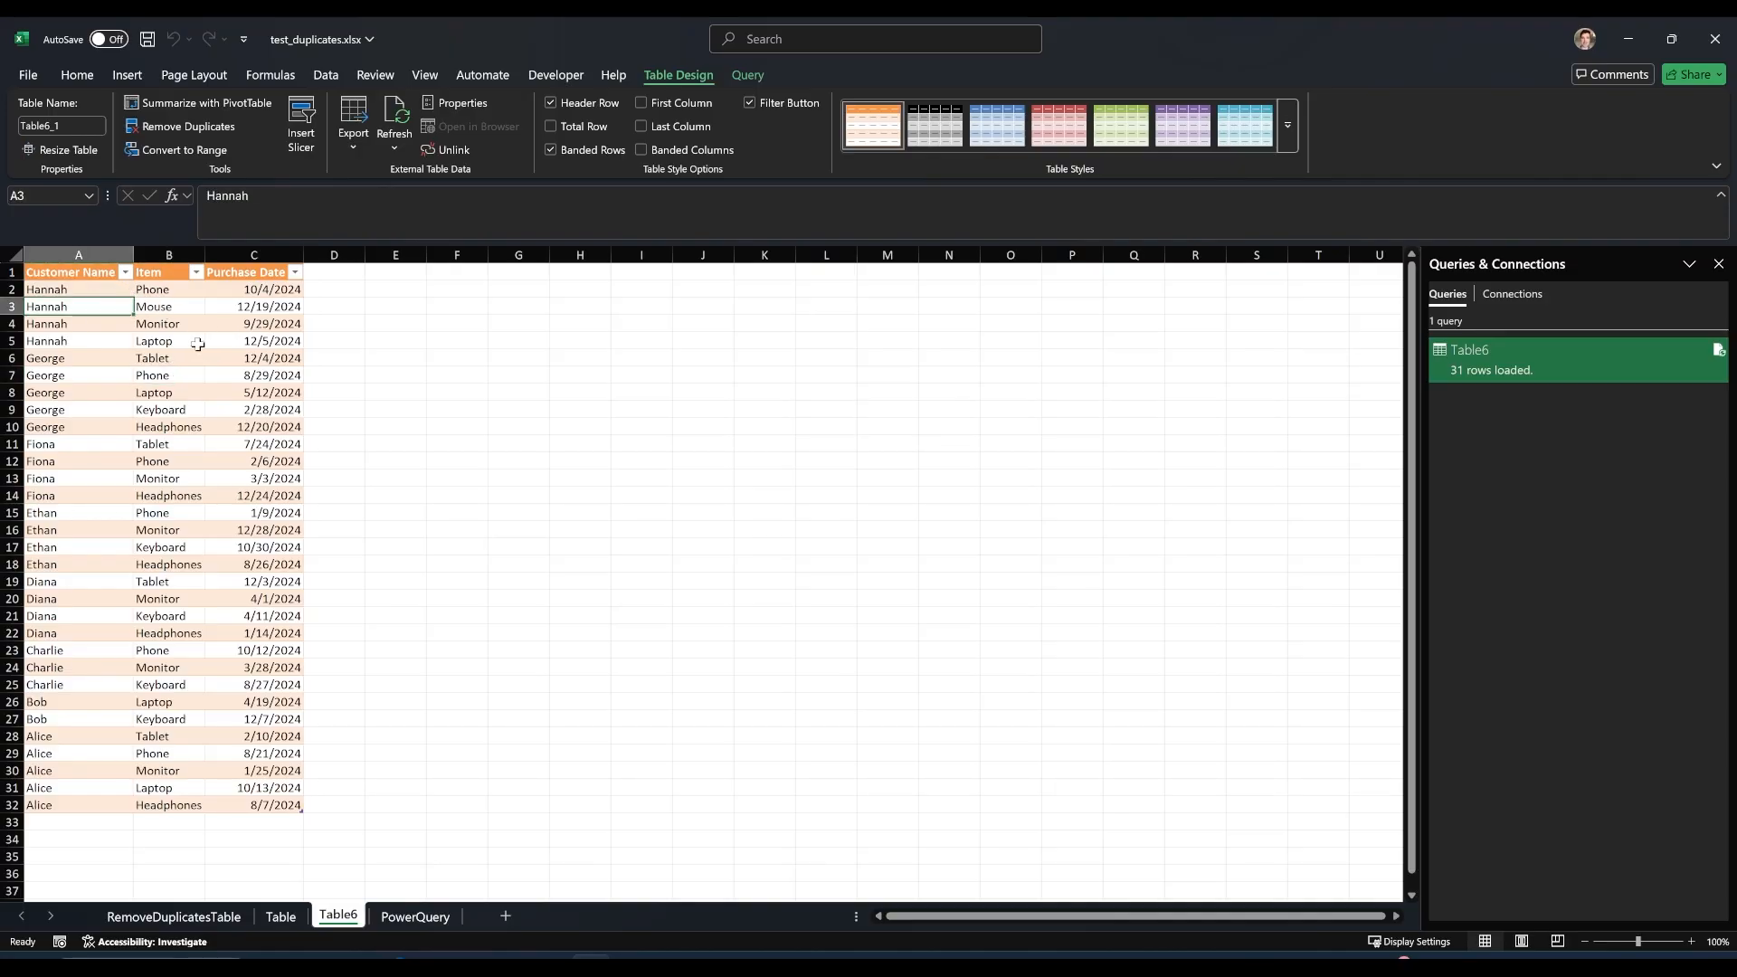
Refresh the loaded query table and return to the source data on the PowerQuery sheet.
left_click(404, 120)
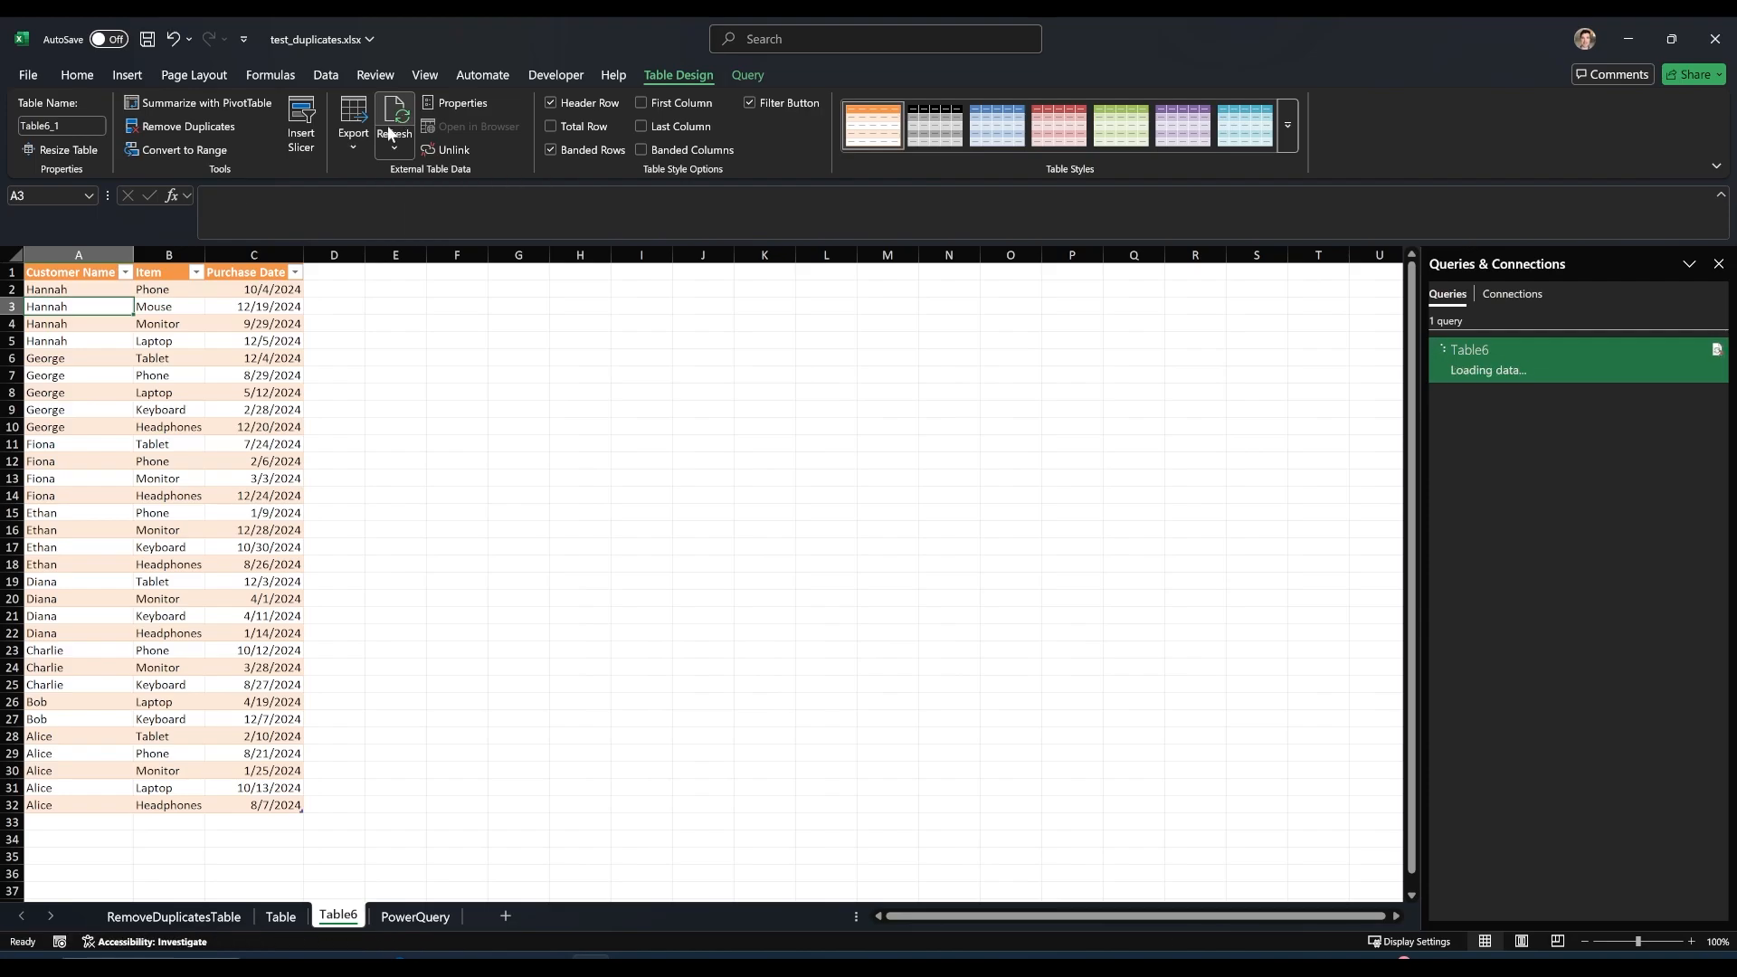
left_click(409, 914)
left_click(310, 891)
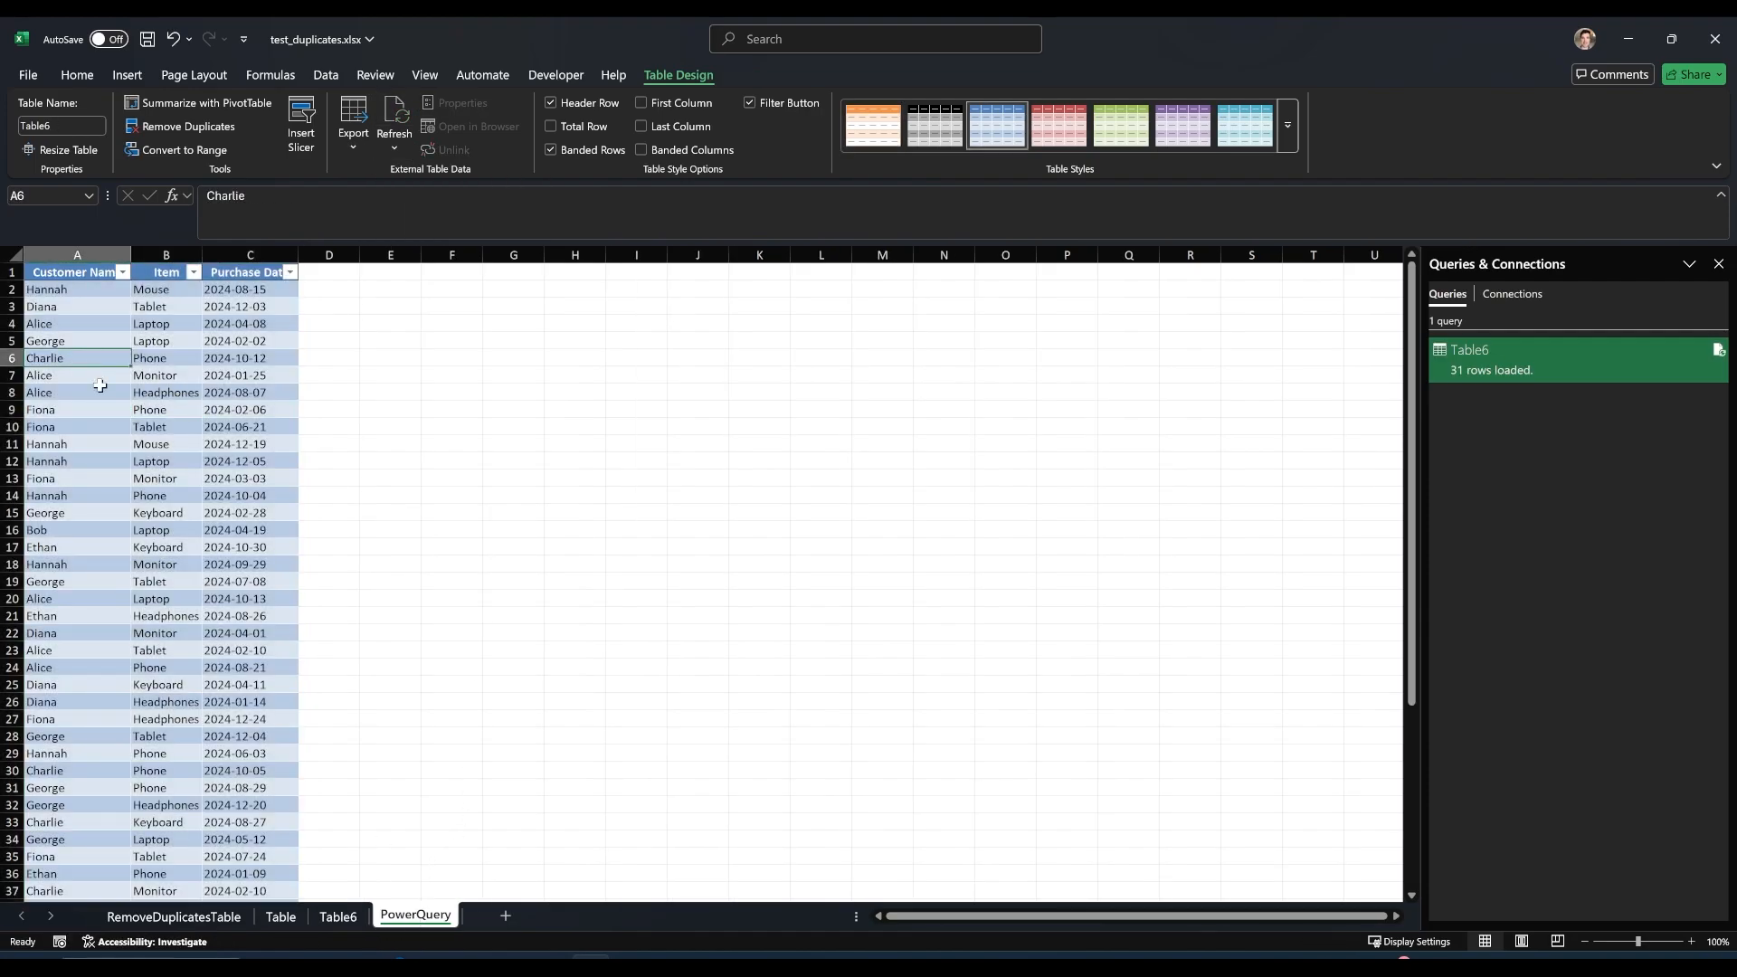
Select the tenth-row record in the source table, switch to the Table6 results sheet and refresh the loaded query table.
left_click_drag(62, 429, 255, 430)
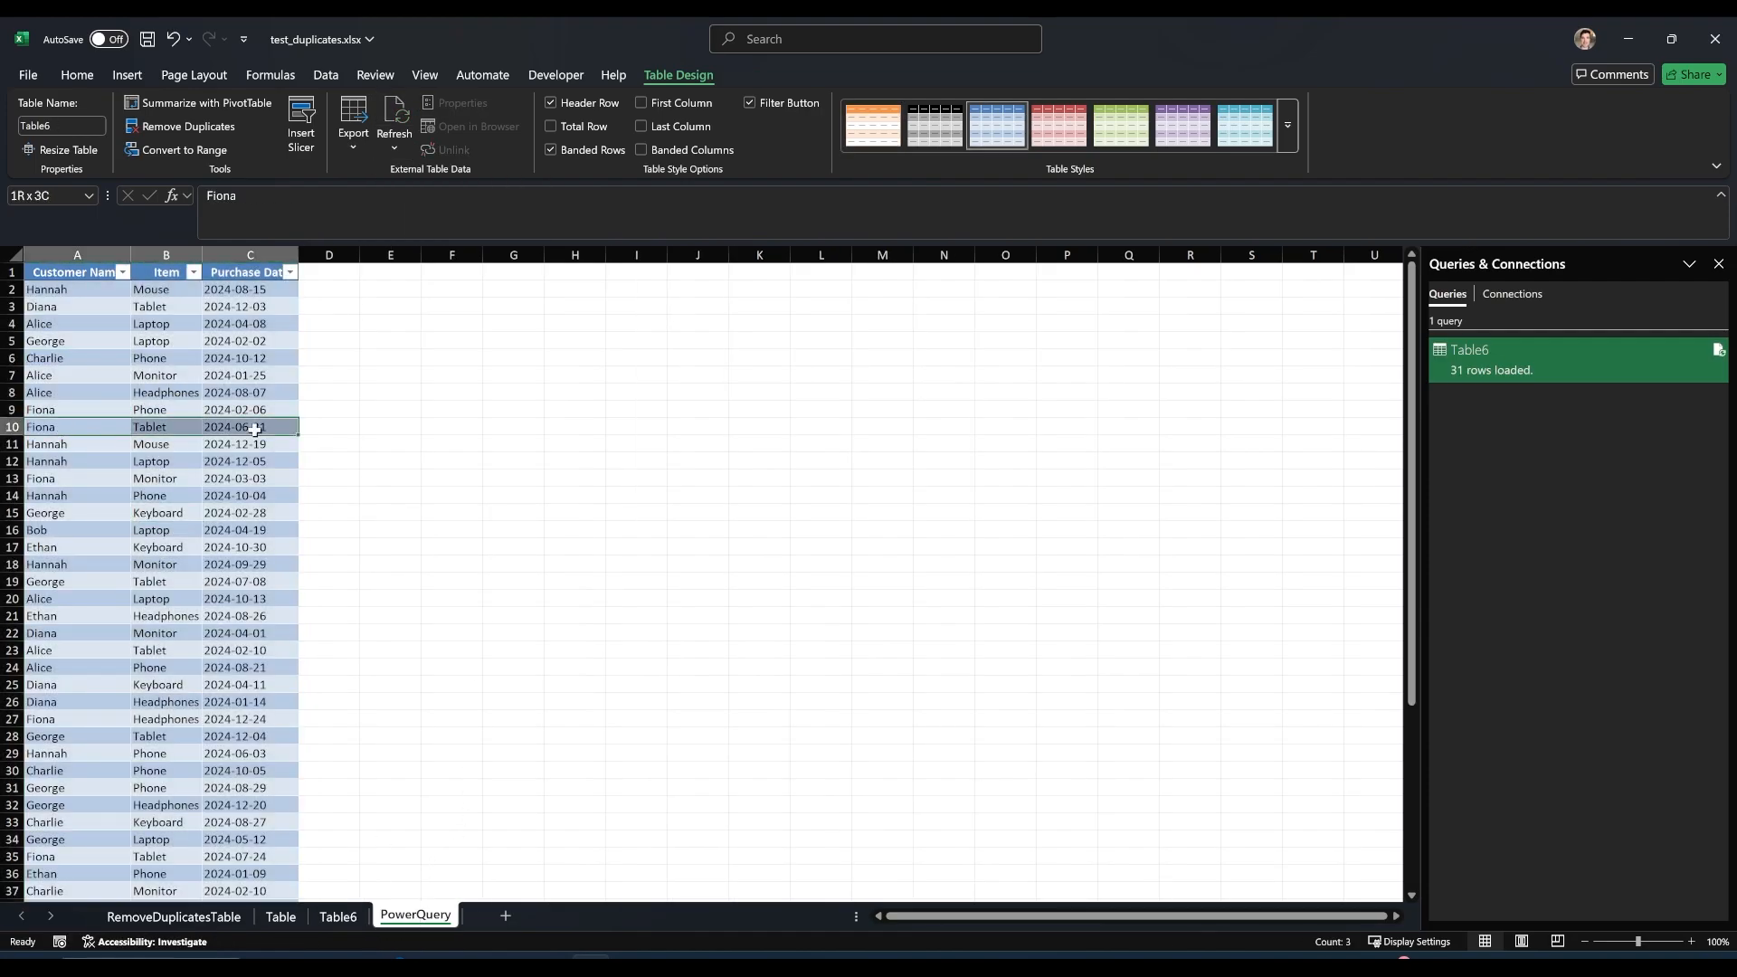
left_click(351, 916)
left_click(395, 126)
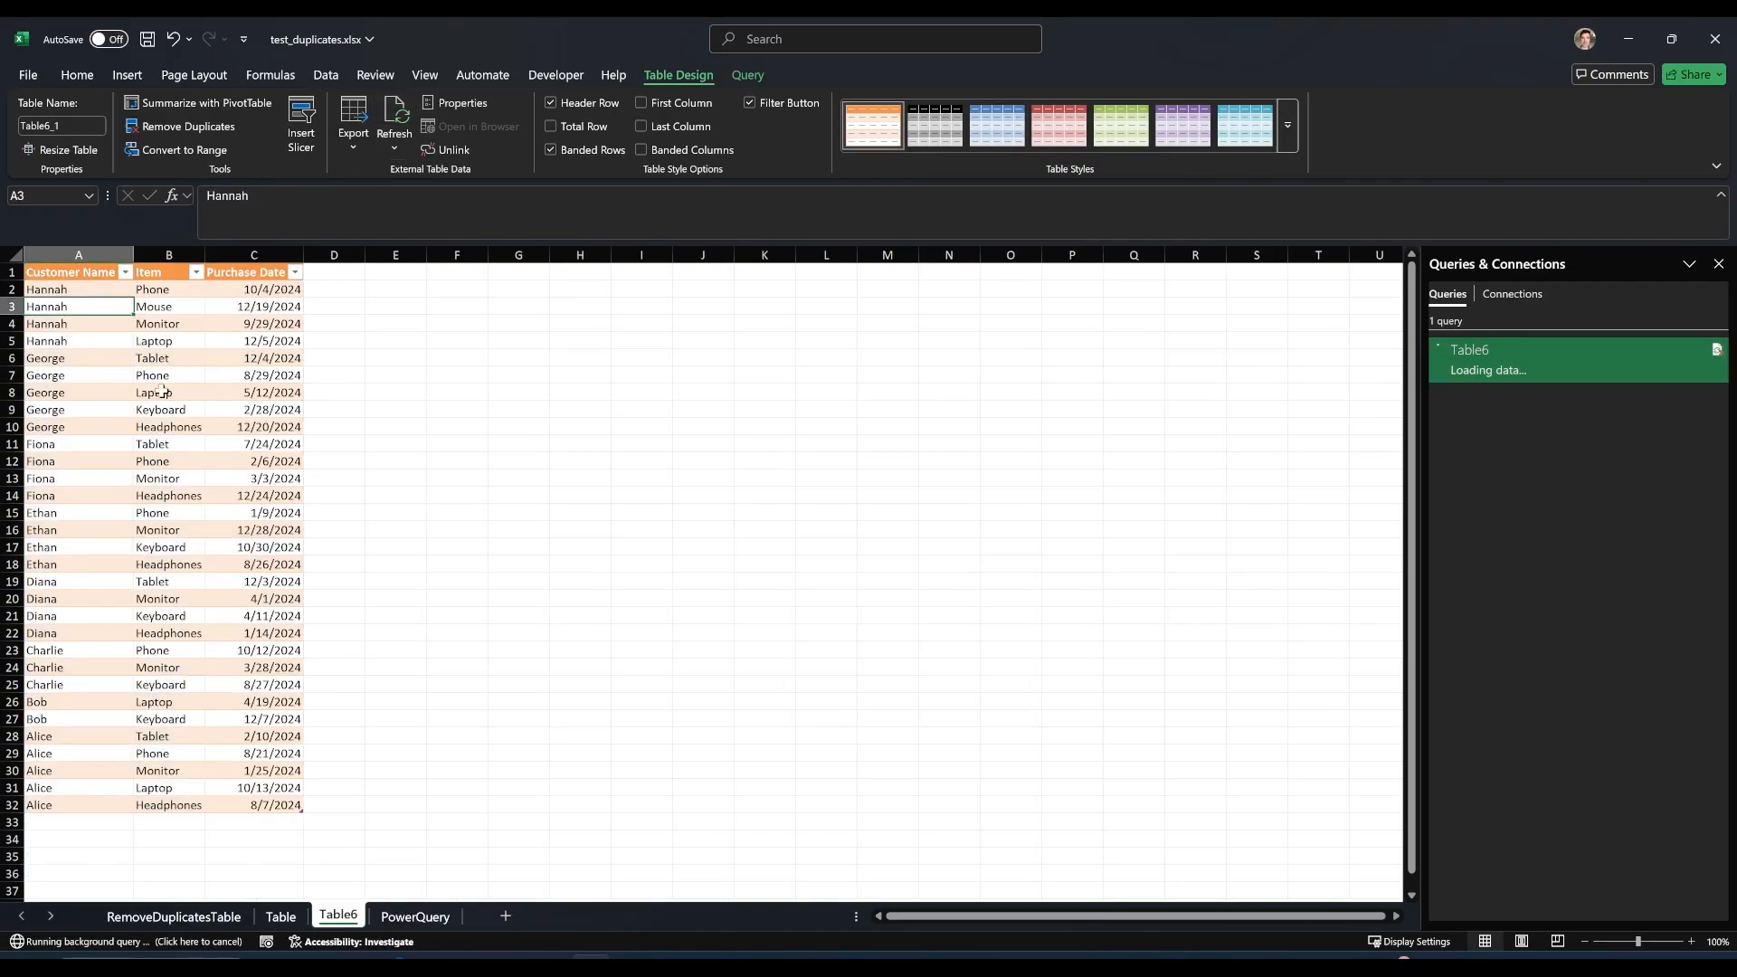
Set the Table6 query's properties to refresh every 60 minutes and to refresh data when opening the file.
right_click(1528, 356)
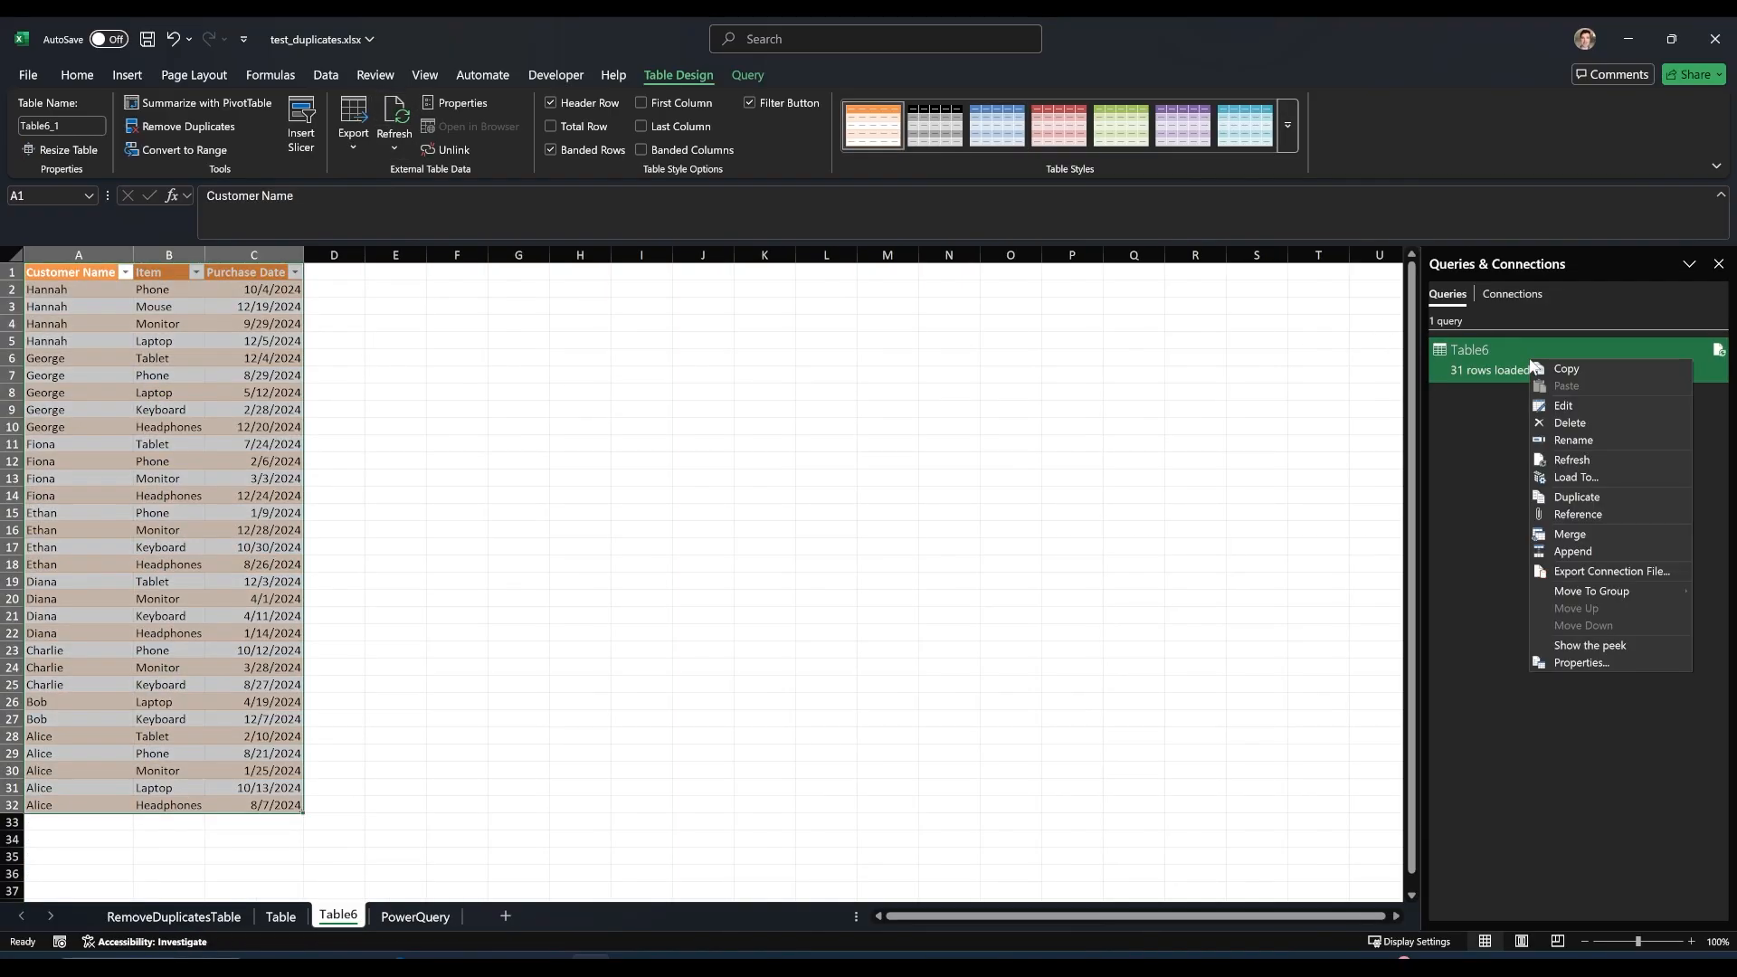
left_click(1571, 662)
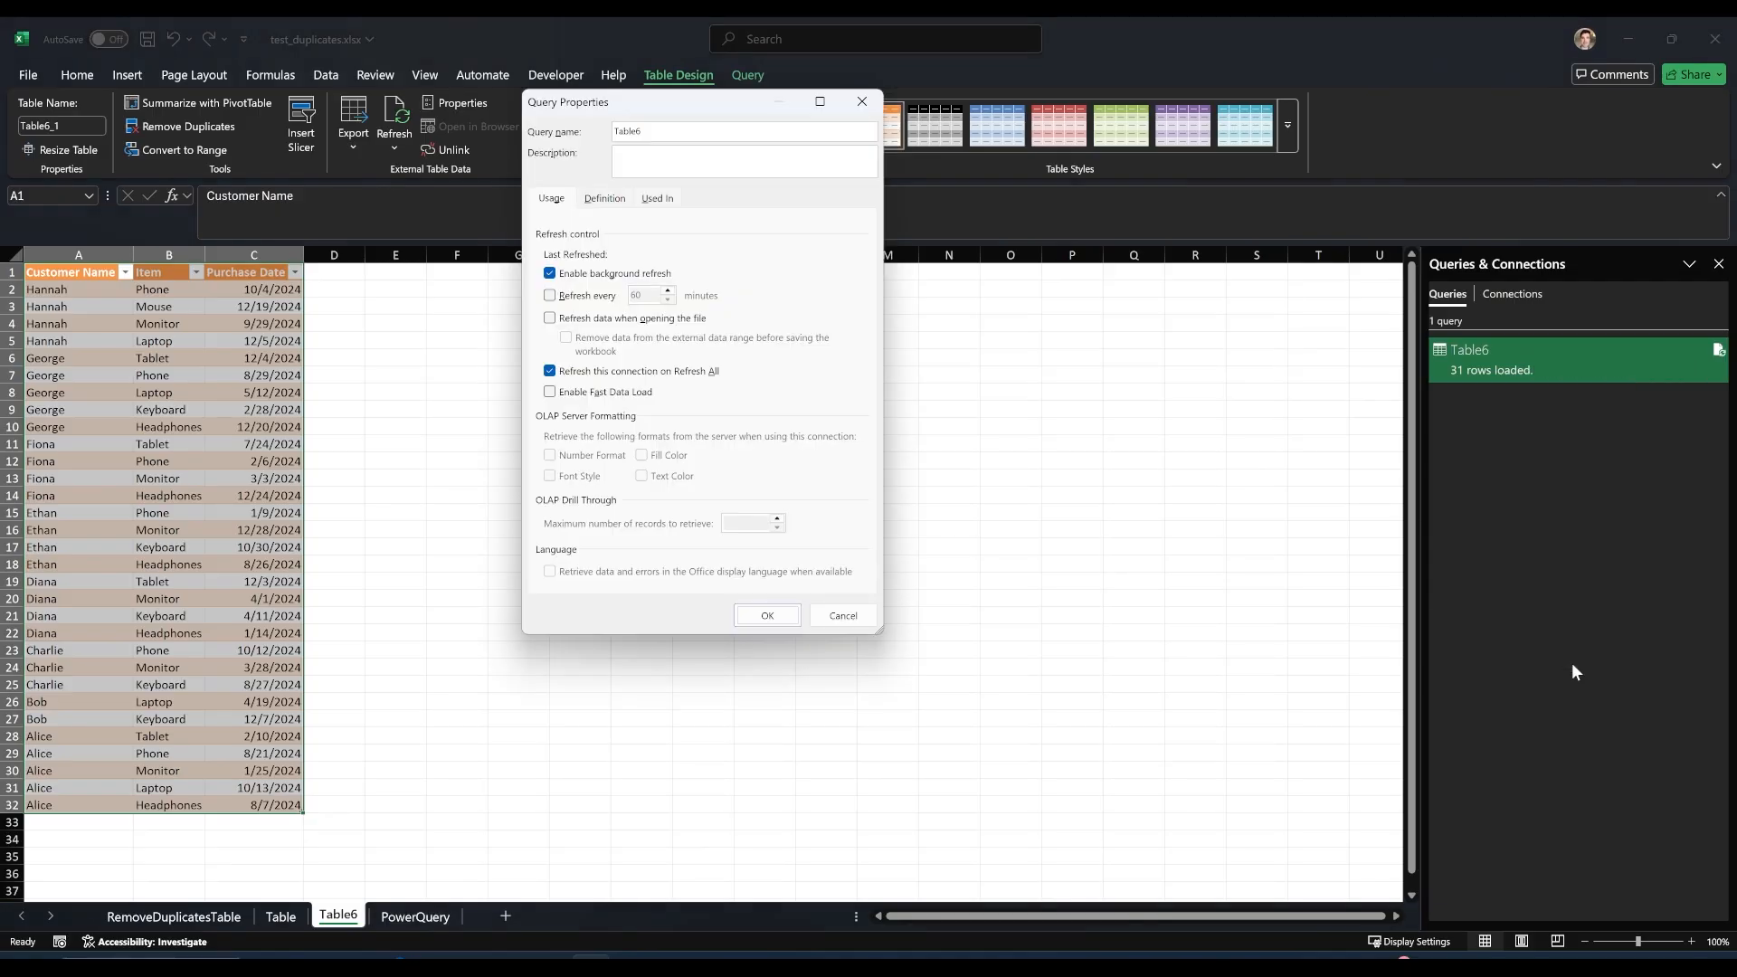
left_click(588, 298)
left_click(604, 317)
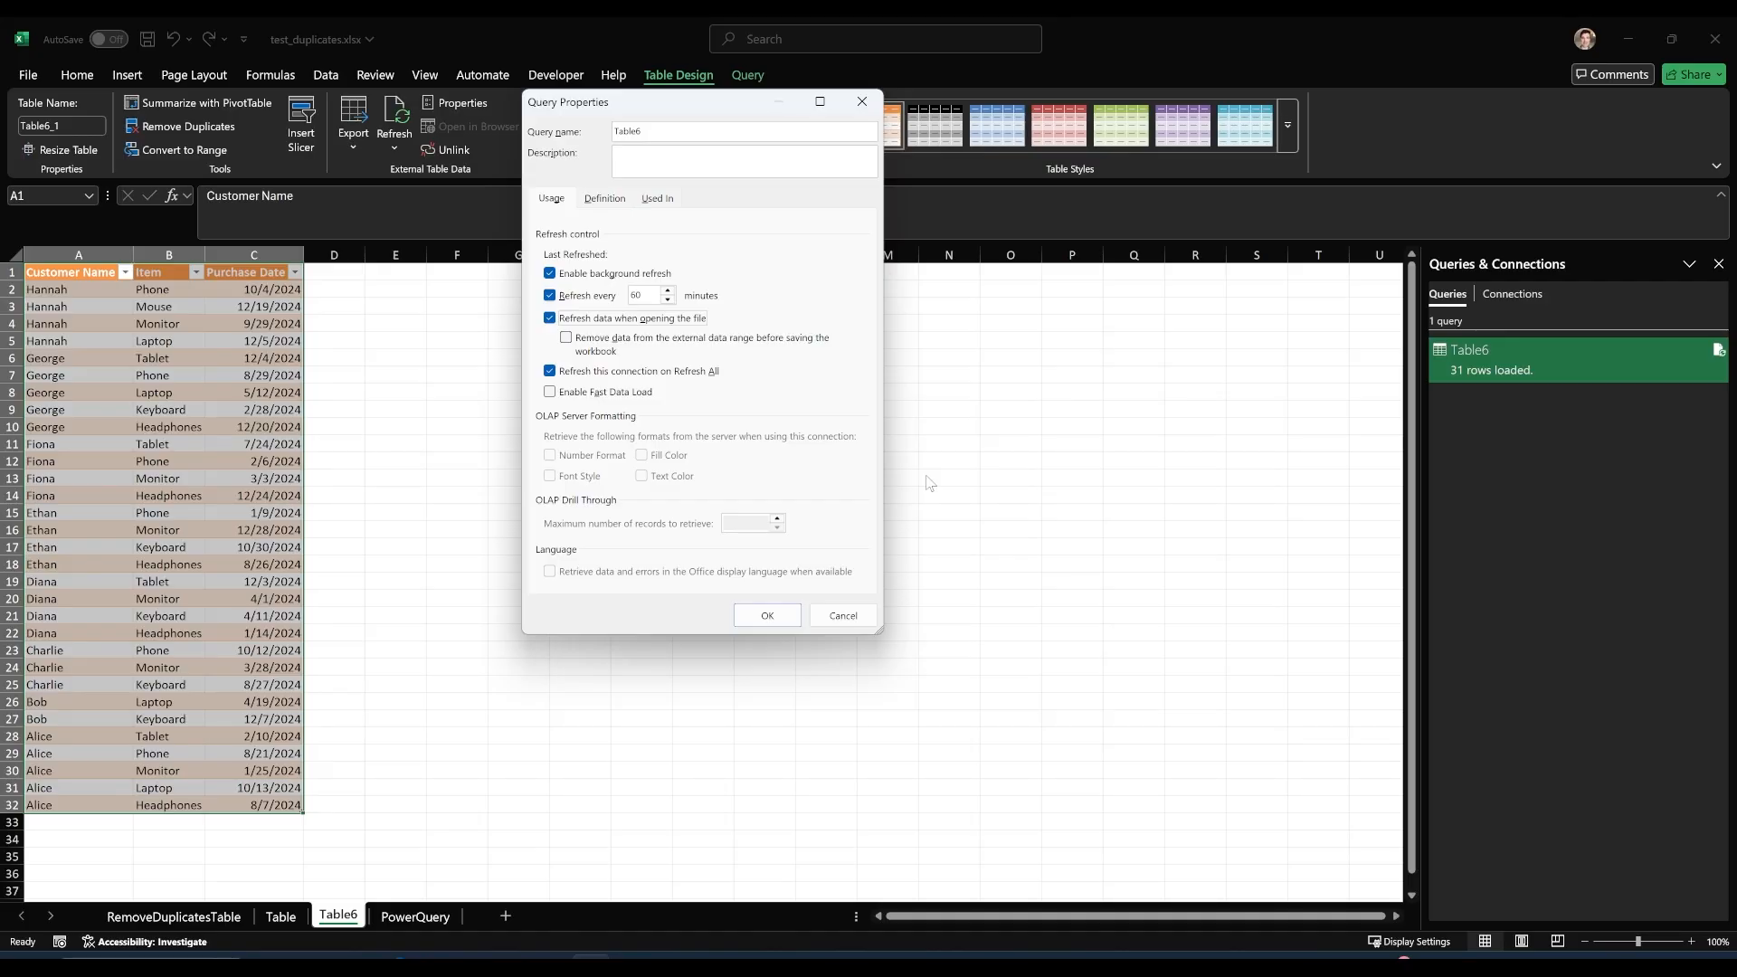
left_click(767, 616)
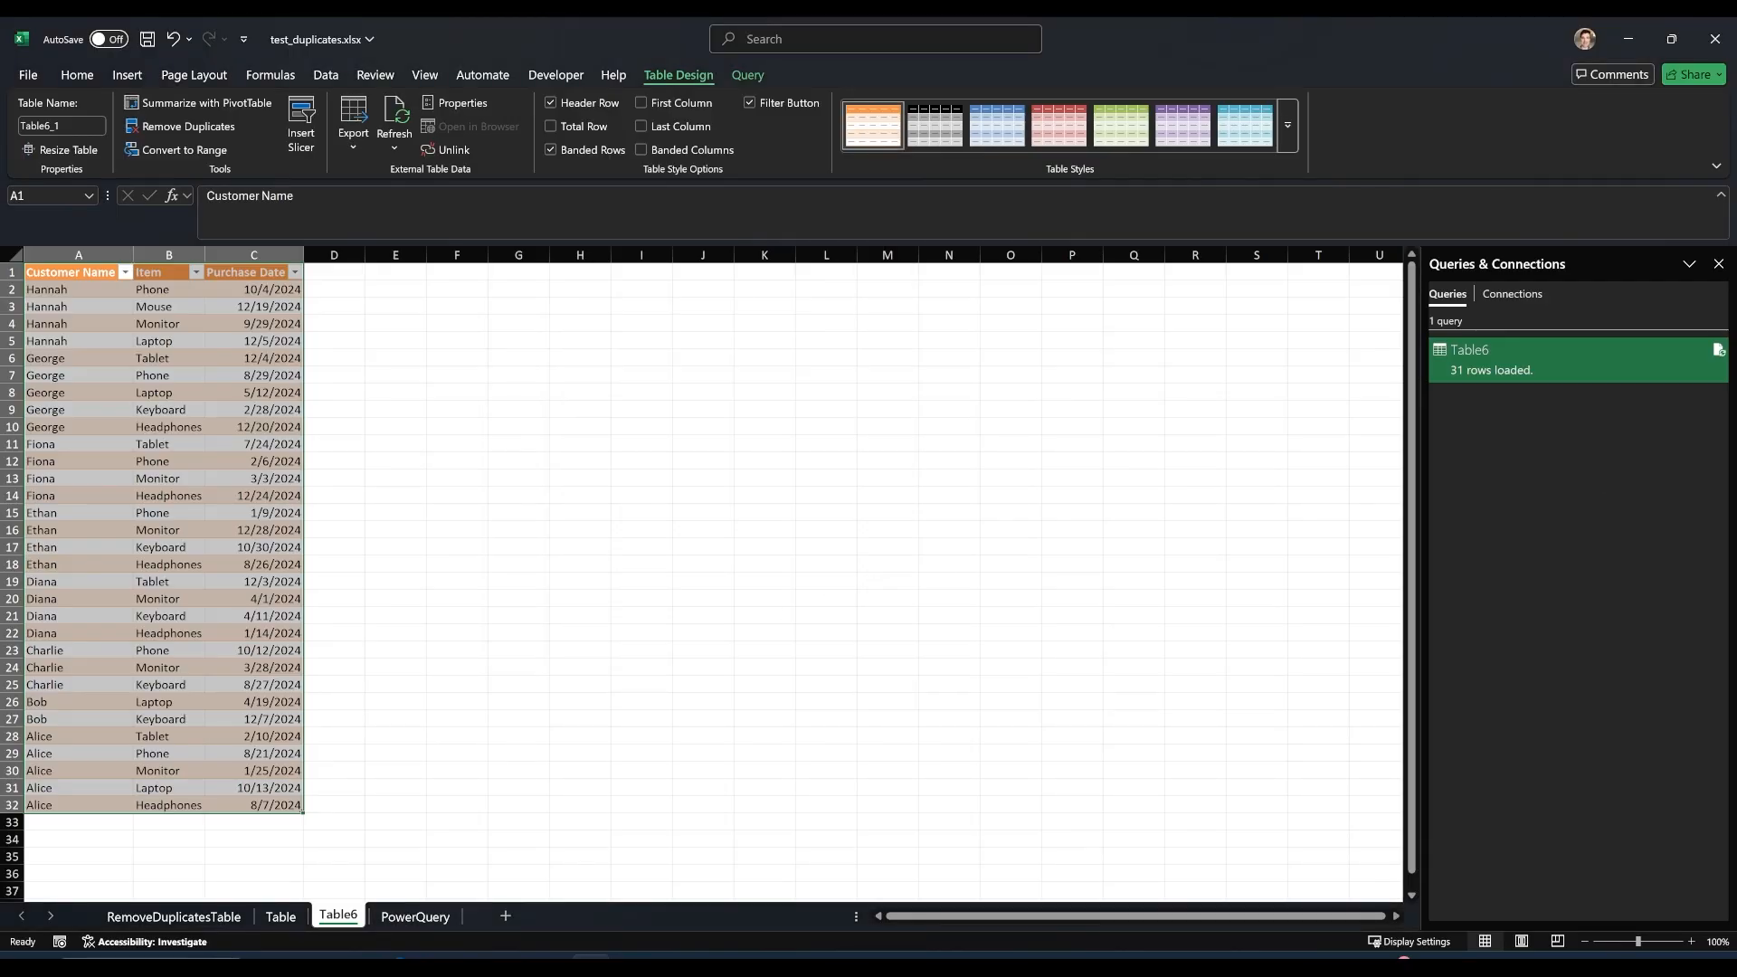